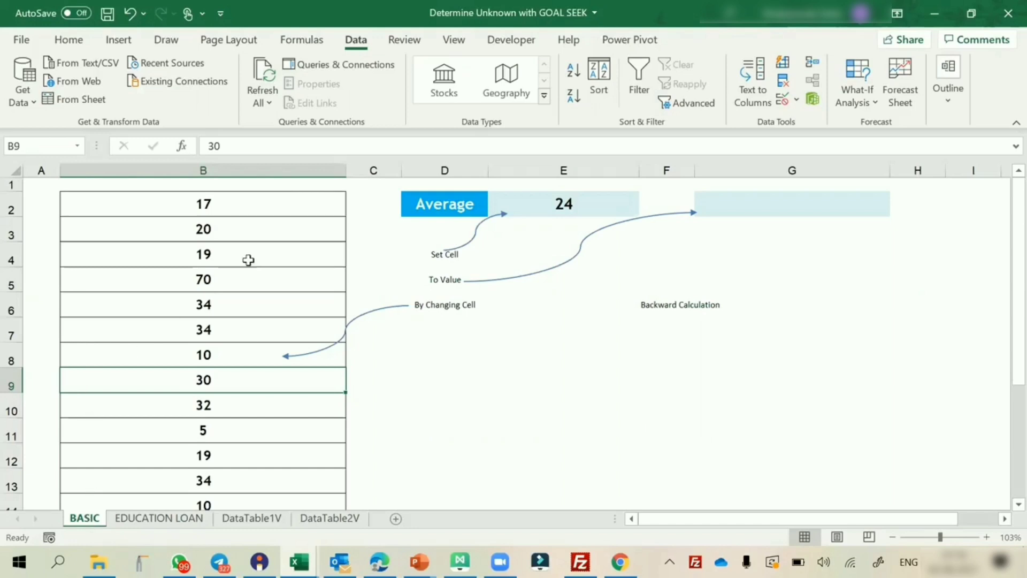
Step: Examine the numbers in B2:B16 and the AVERAGE formula in cell E2 that refers to them
left_click_drag(257, 202, 291, 462)
scroll(291, 462, "up", 2)
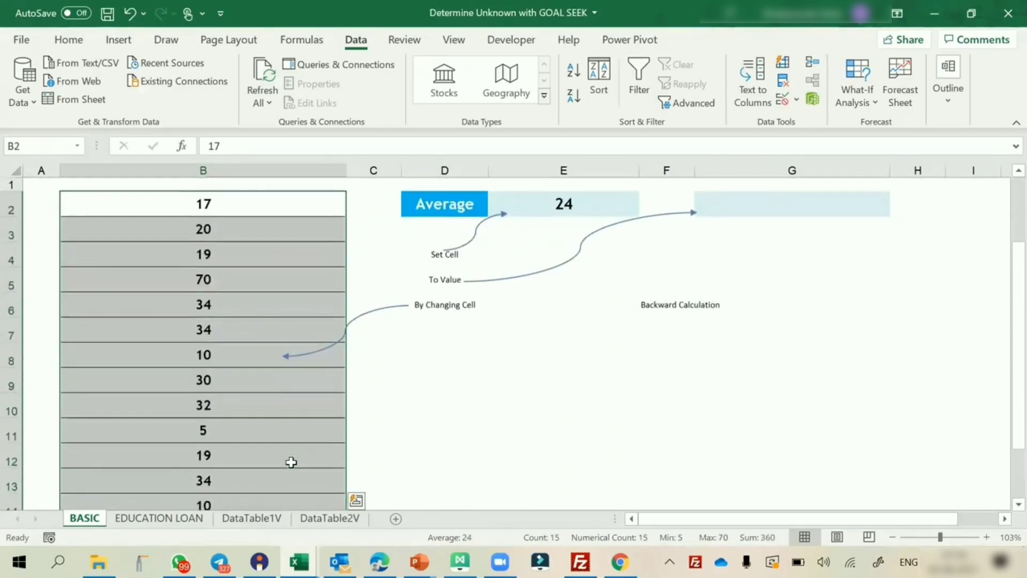
left_click(577, 205)
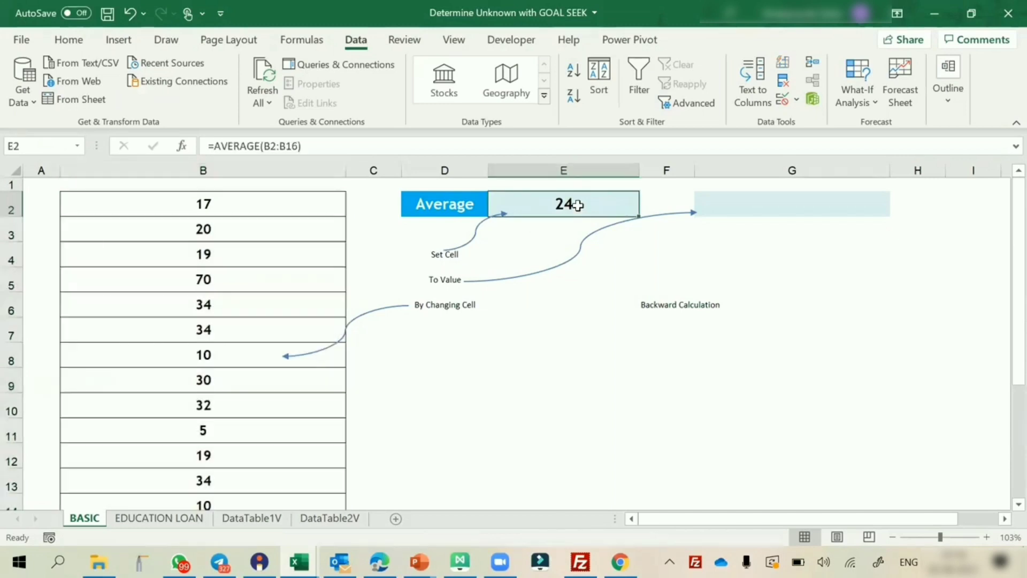
double_click(577, 205)
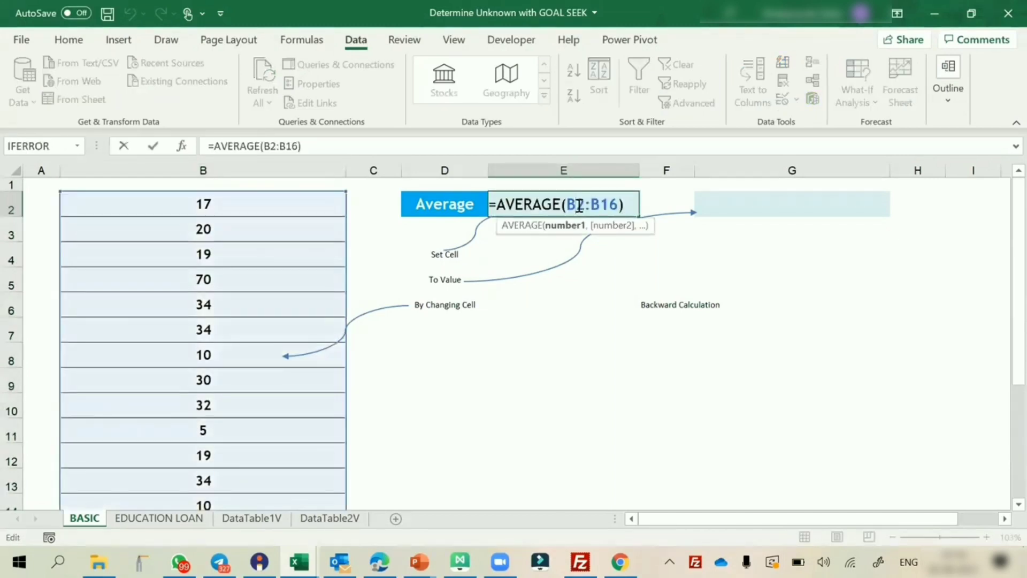
key("Escape")
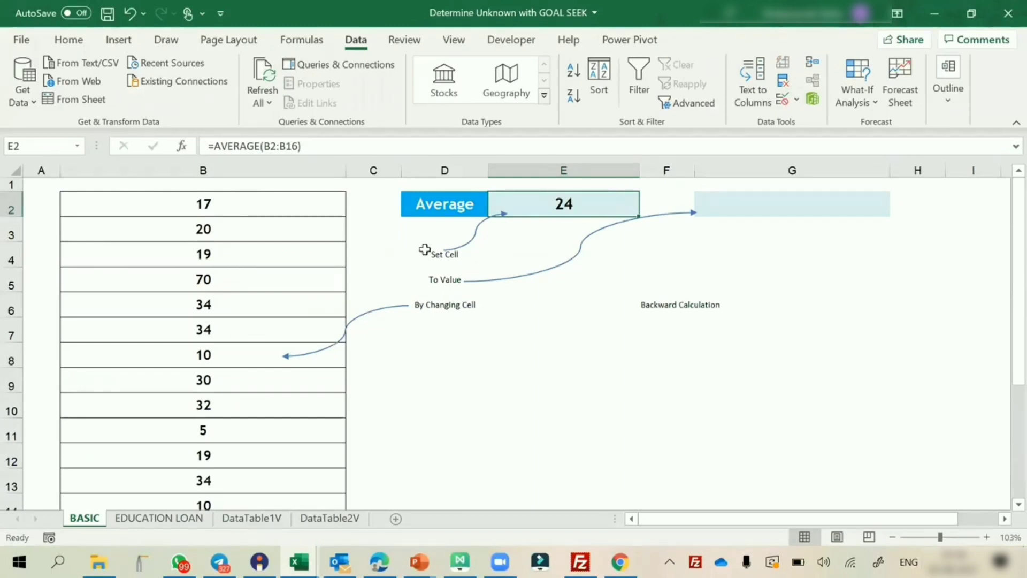
Step: Enter the target average 25.4456149 in cell G2
left_click(760, 206)
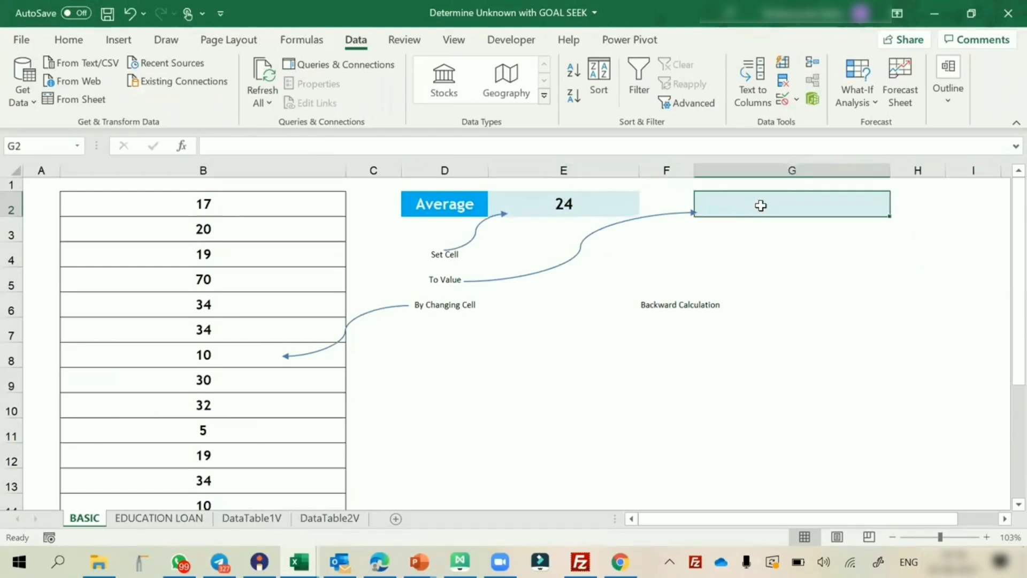
type("22")
key("BackSpace")
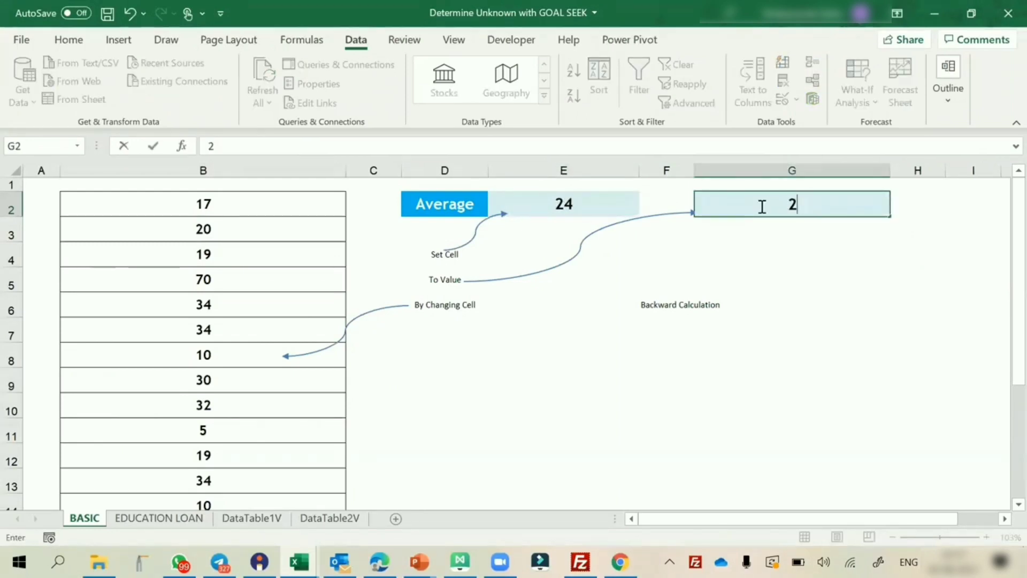
type("5.44561")
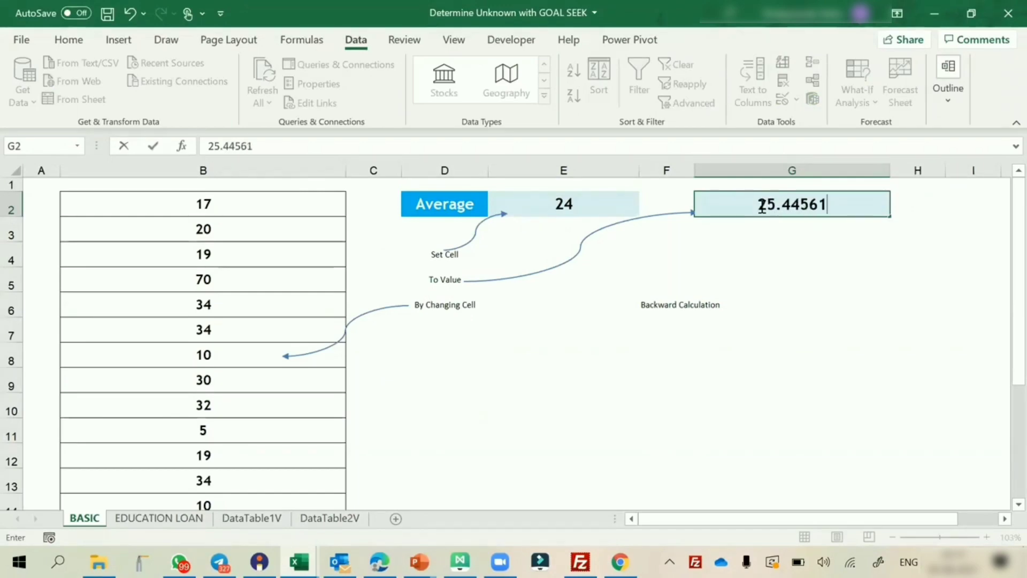
type("49")
key("Return")
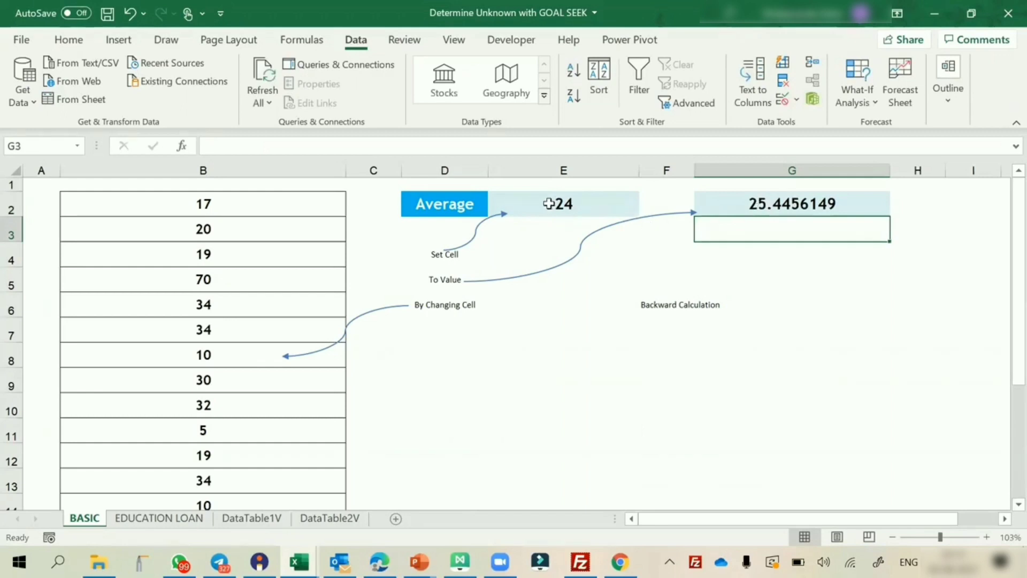
Step: Highlight cell B8 with a yellow fill to mark it as the changing cell
left_click(549, 204)
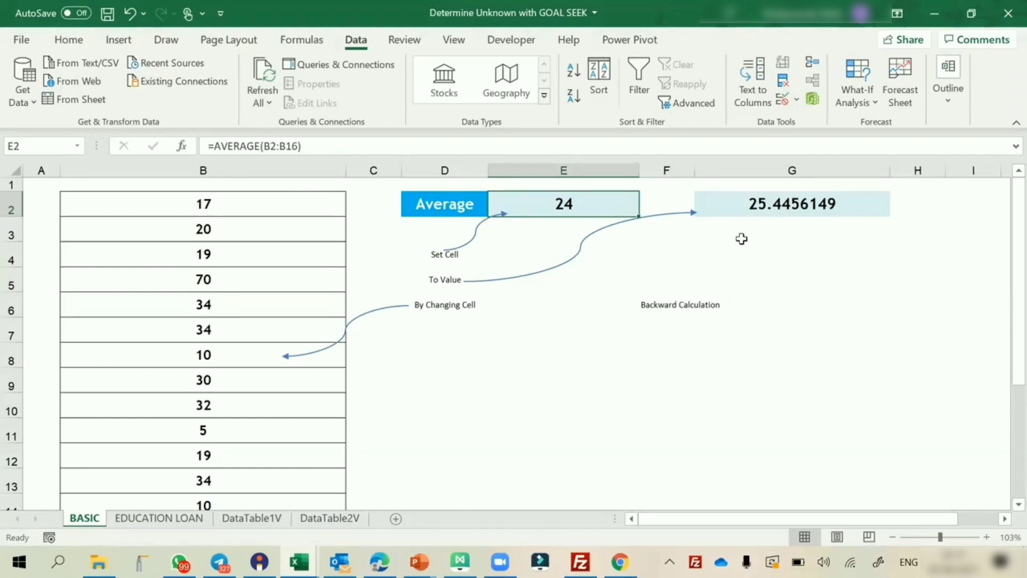
left_click(222, 356)
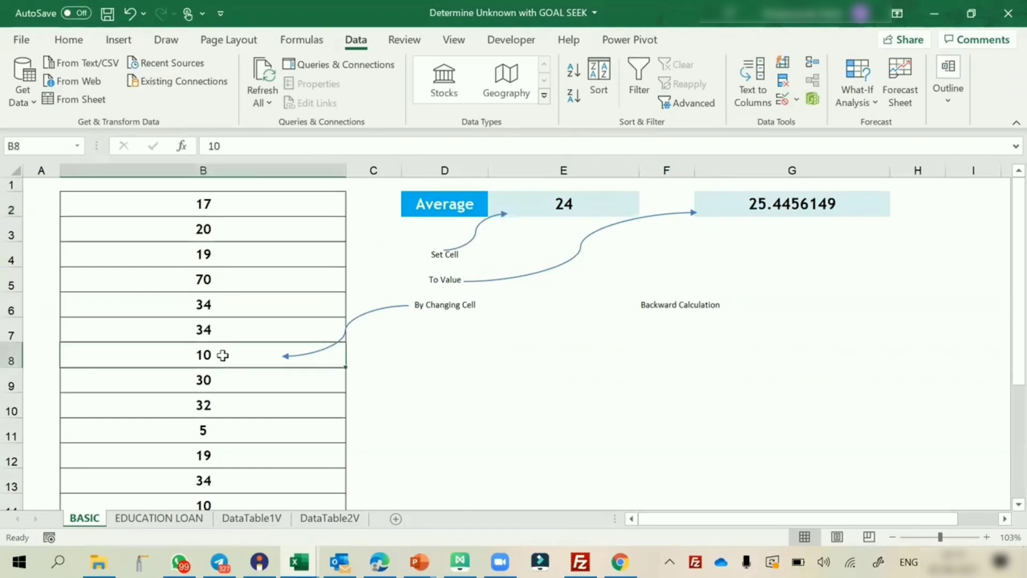
left_click(68, 41)
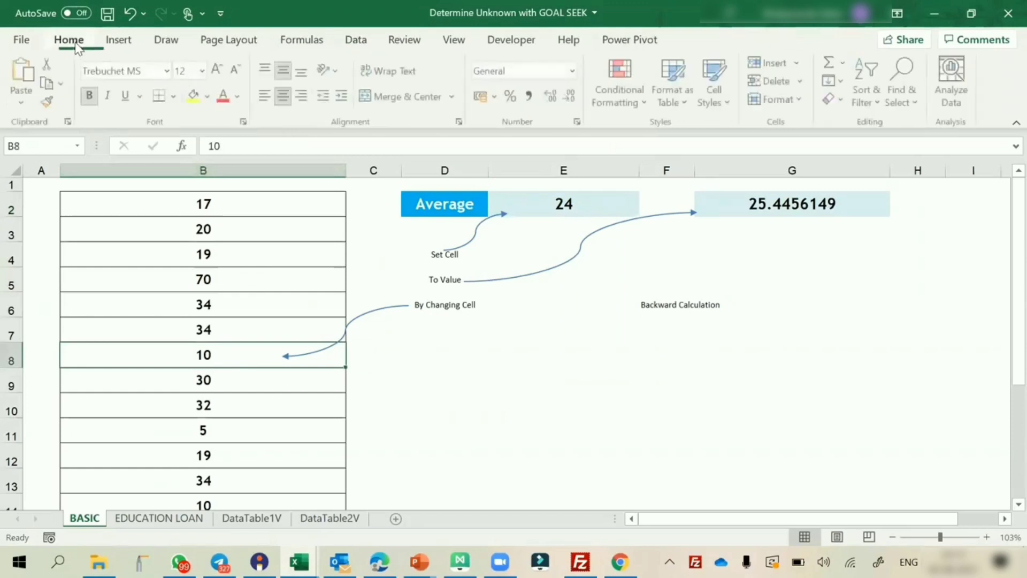
left_click(195, 96)
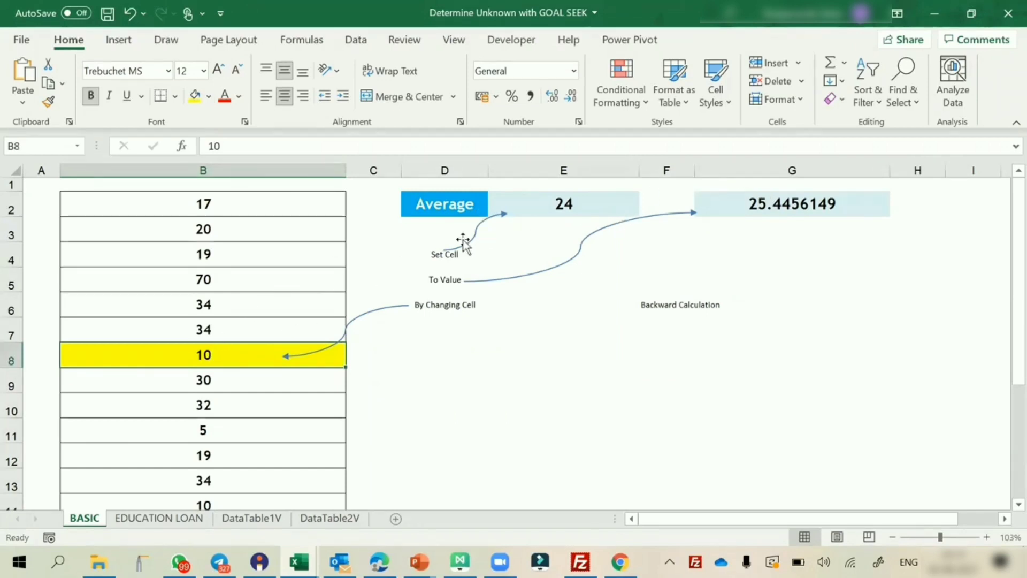
Step: Review the Set Cell, To Value and By Changing Cell labels in D4:D6 along with the average cell E2 and input cell B8
left_click(544, 205)
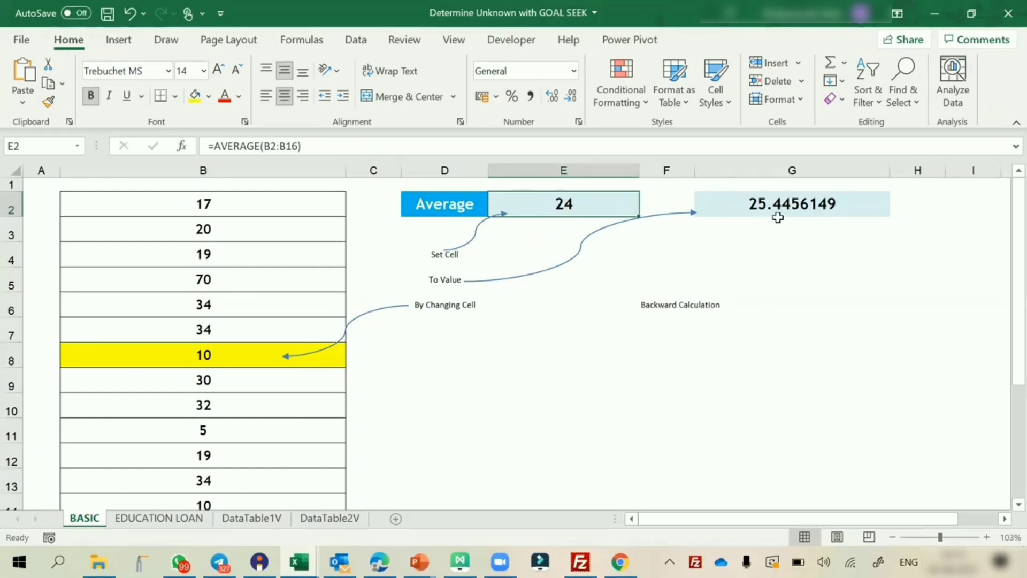
left_click(216, 353)
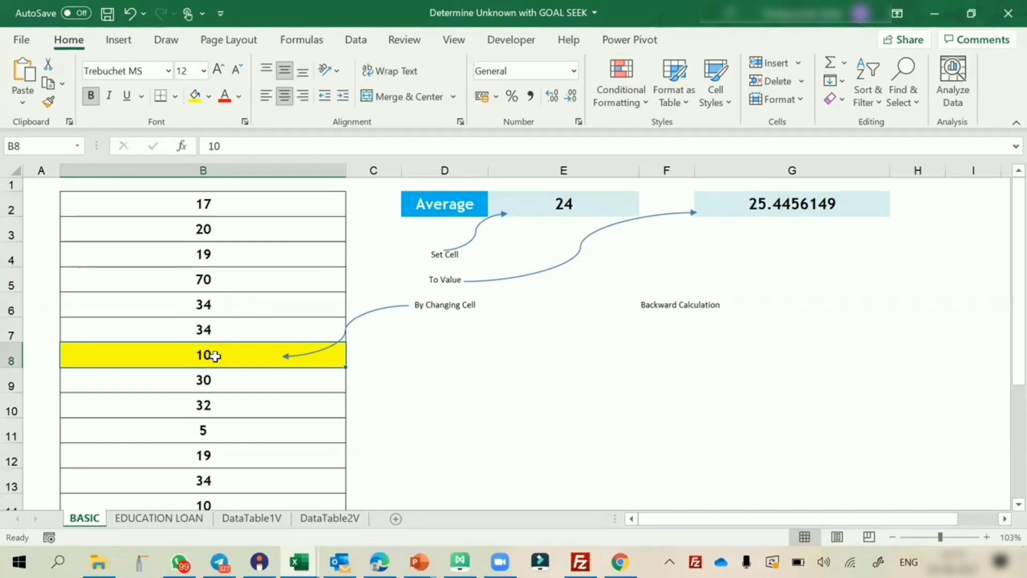
left_click(437, 258)
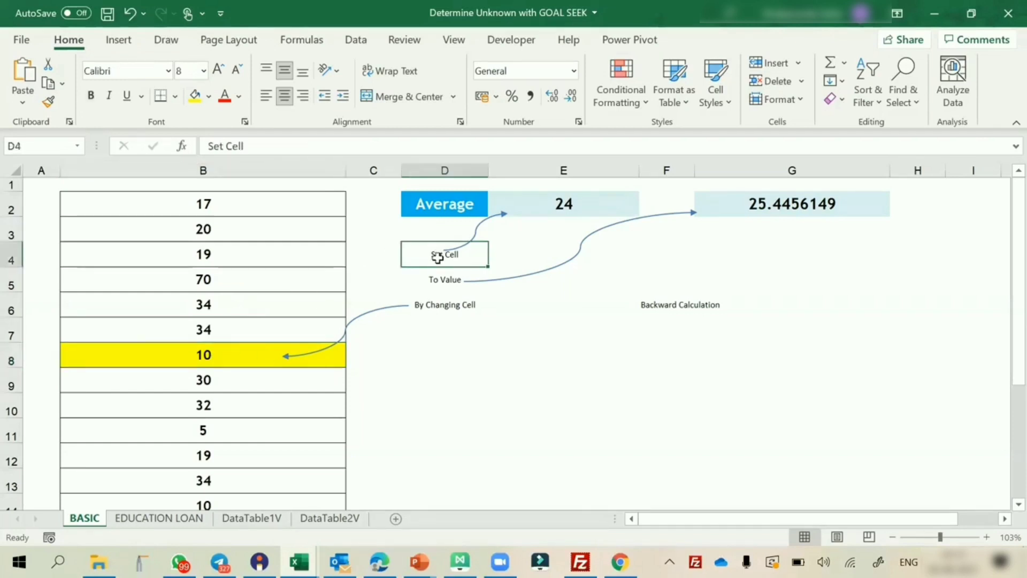
key("Down")
key("Down")
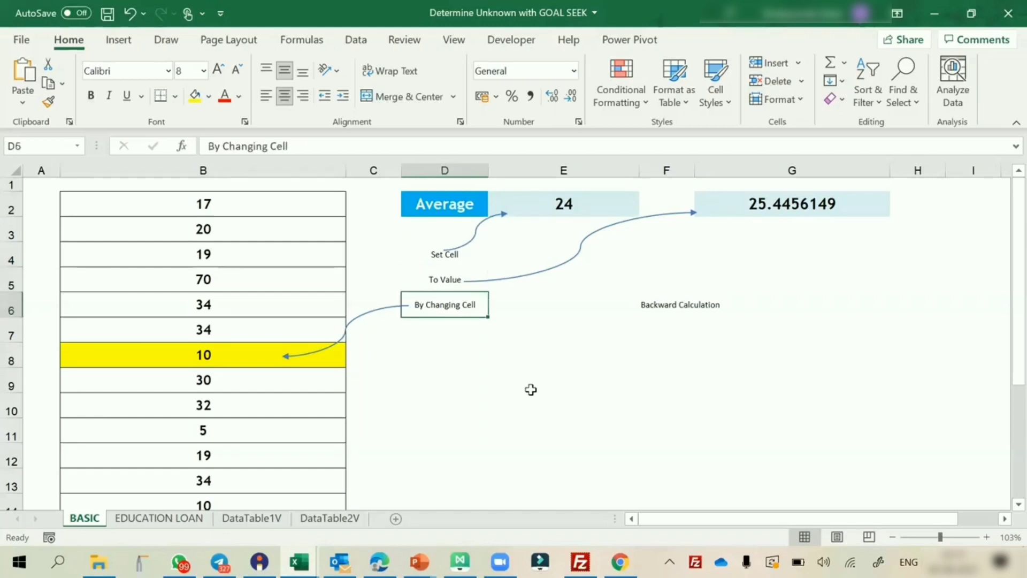
key("Up")
key("Up")
key("Up")
key("Up")
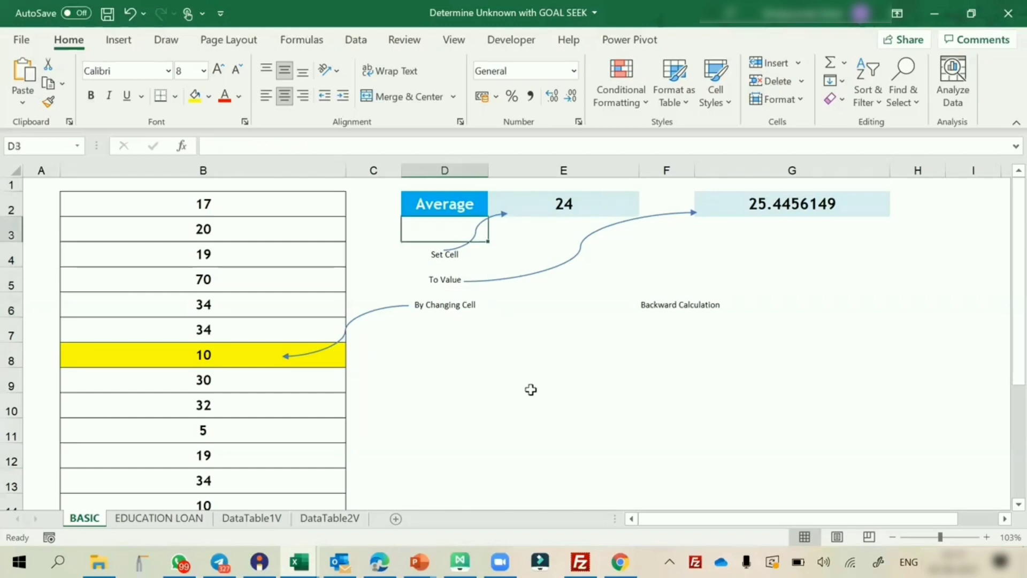
key("Right")
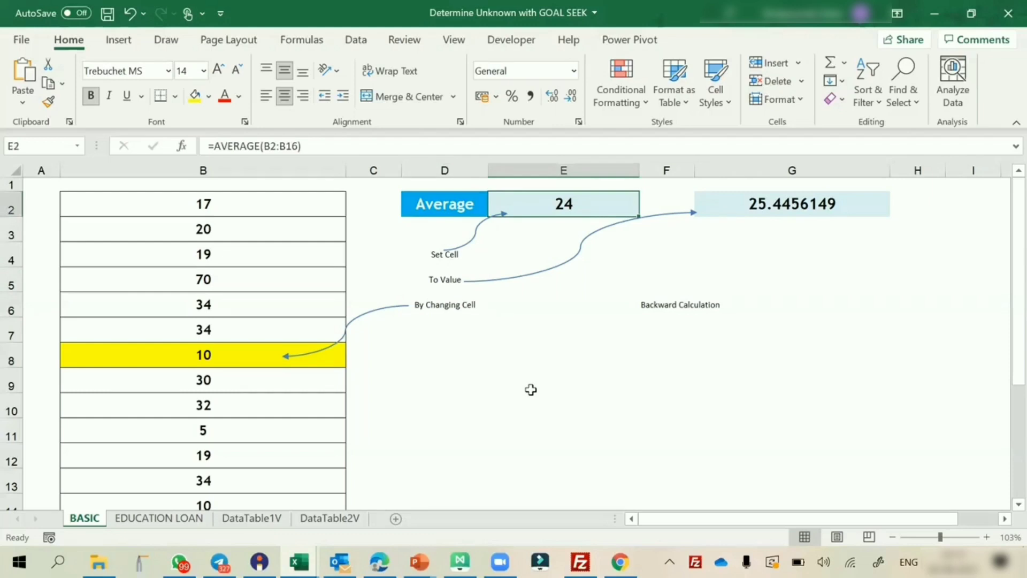
key("Left")
key("Left")
key("Down")
key("Down")
key("Right")
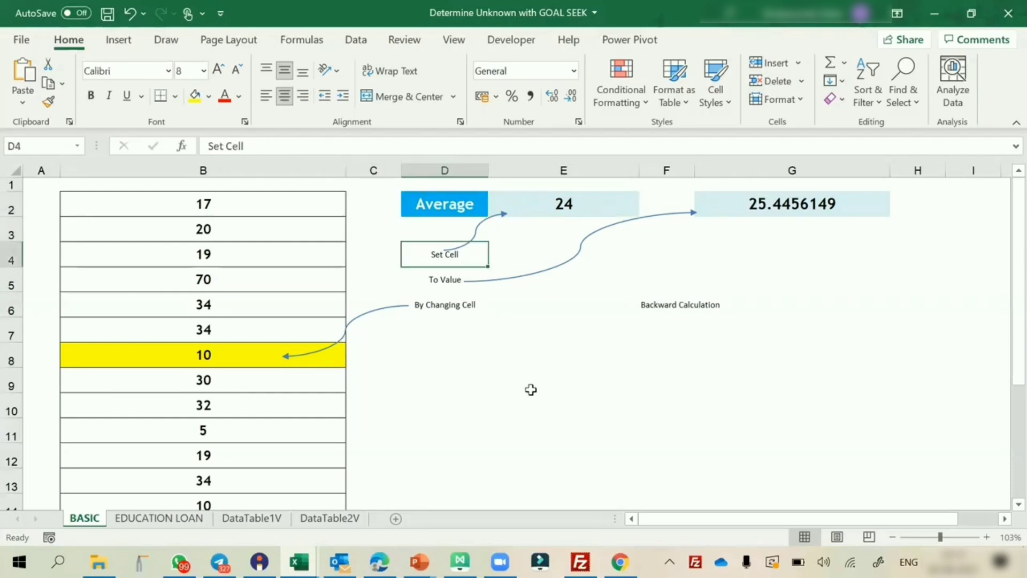
key("Down")
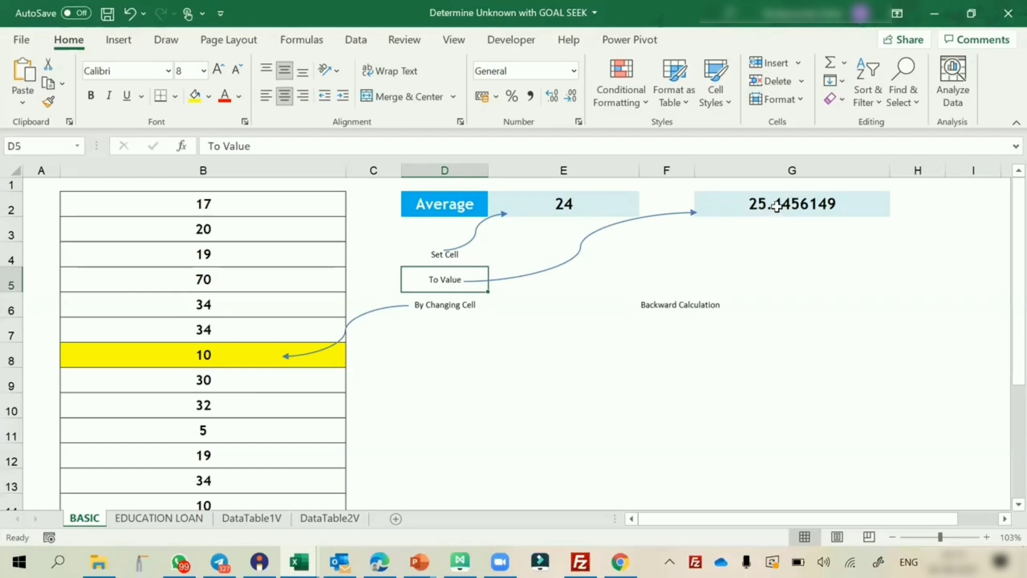
left_click(444, 303)
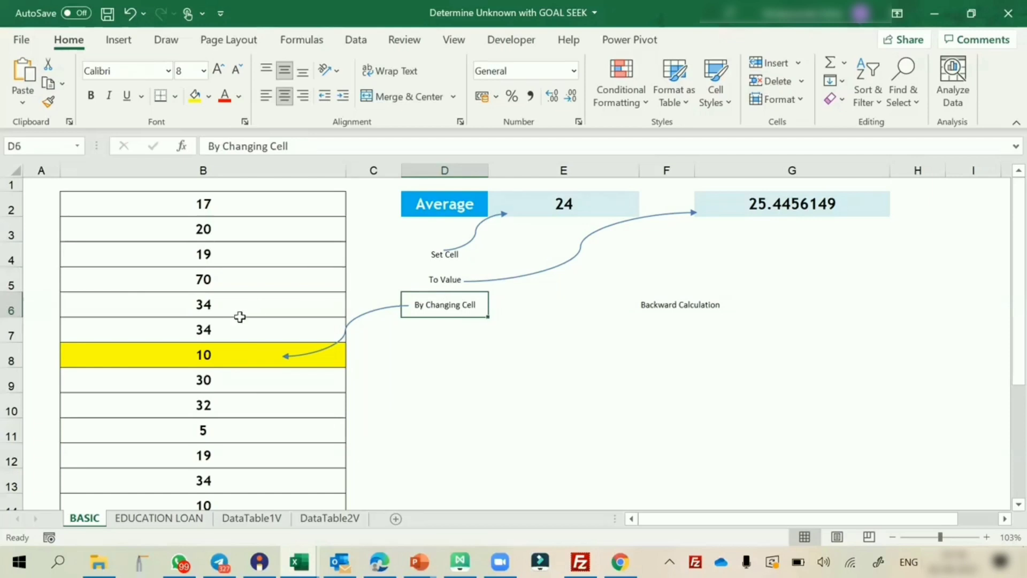
left_click(207, 350)
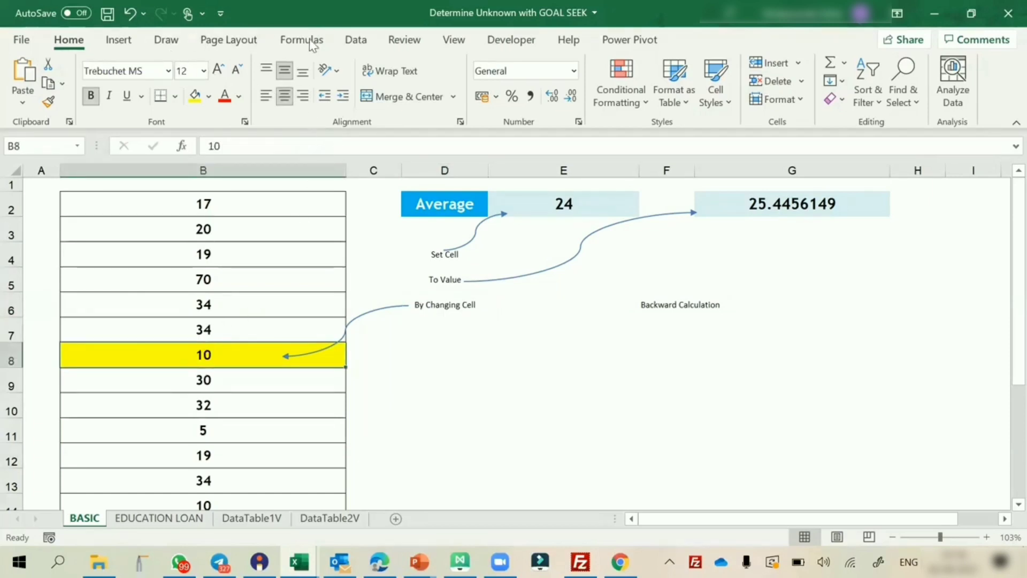
Step: Start a Goal Seek what-if analysis and choose the average in E2 as the set cell
left_click(350, 41)
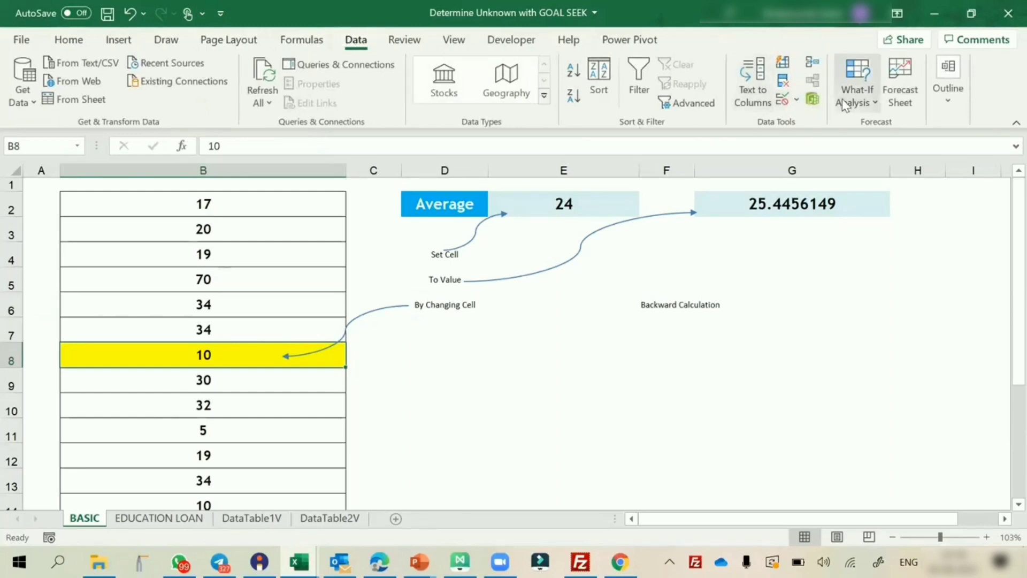
left_click(858, 100)
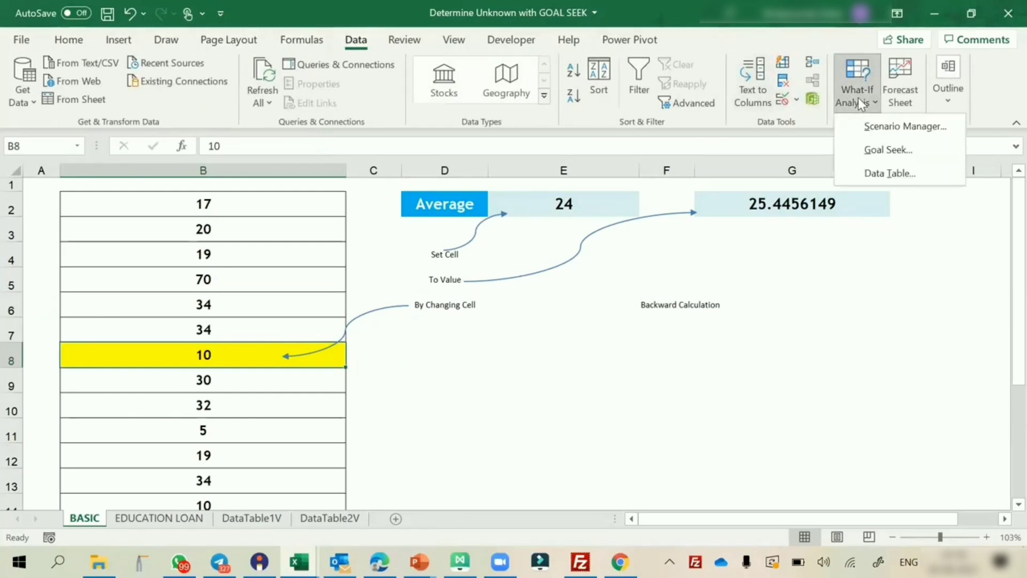
left_click(875, 153)
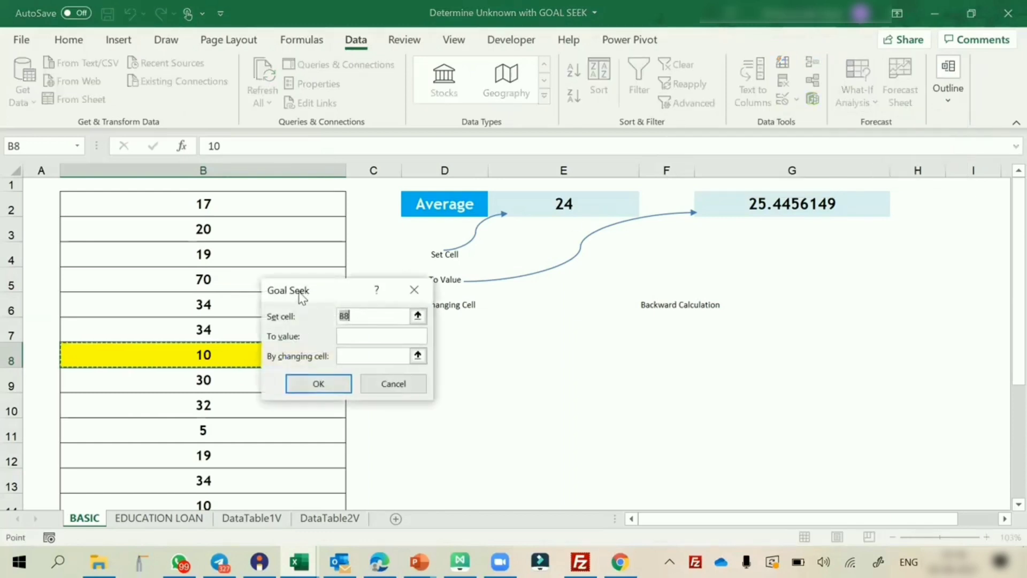
left_click_drag(299, 294, 611, 349)
left_click(568, 206)
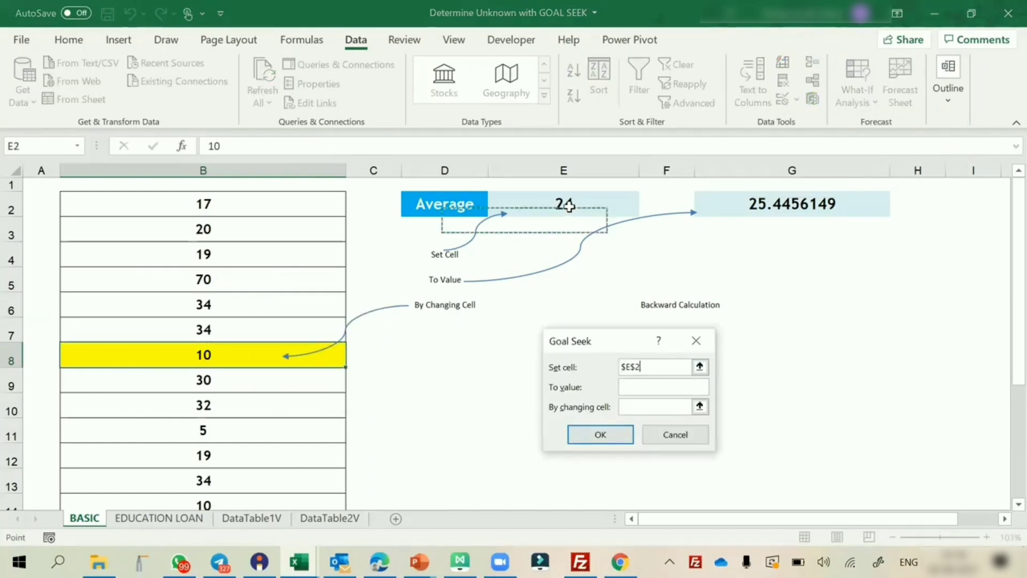
Step: Run Goal Seek to the value 25.4456149 by changing cell B8, and accept the solution
left_click(652, 386)
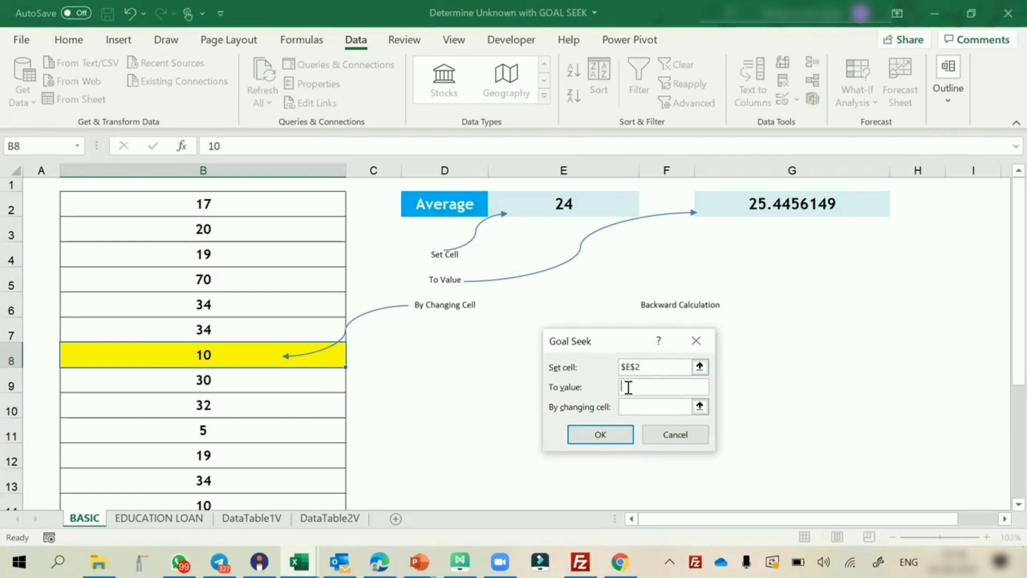
type("25")
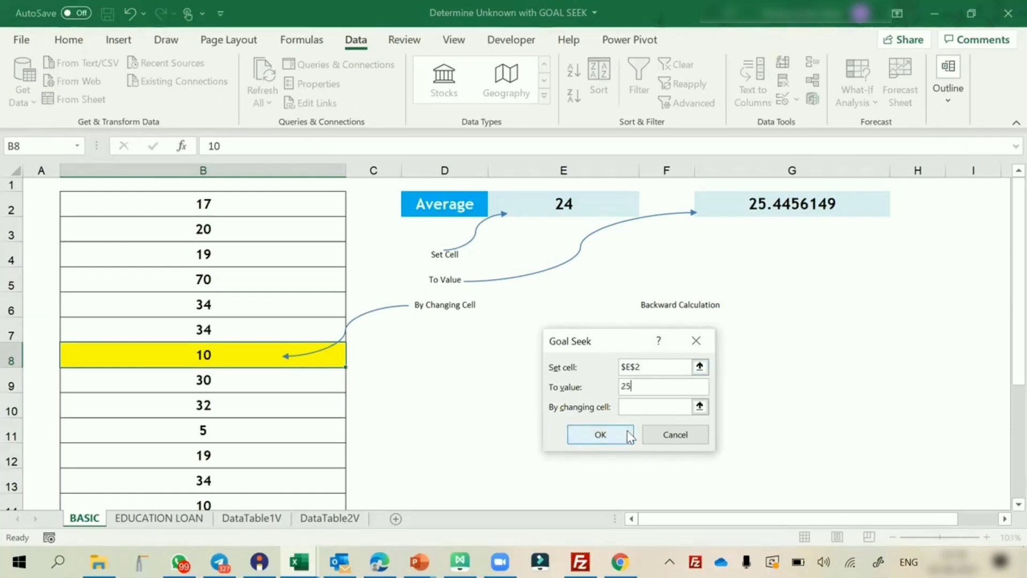
type(".4456149")
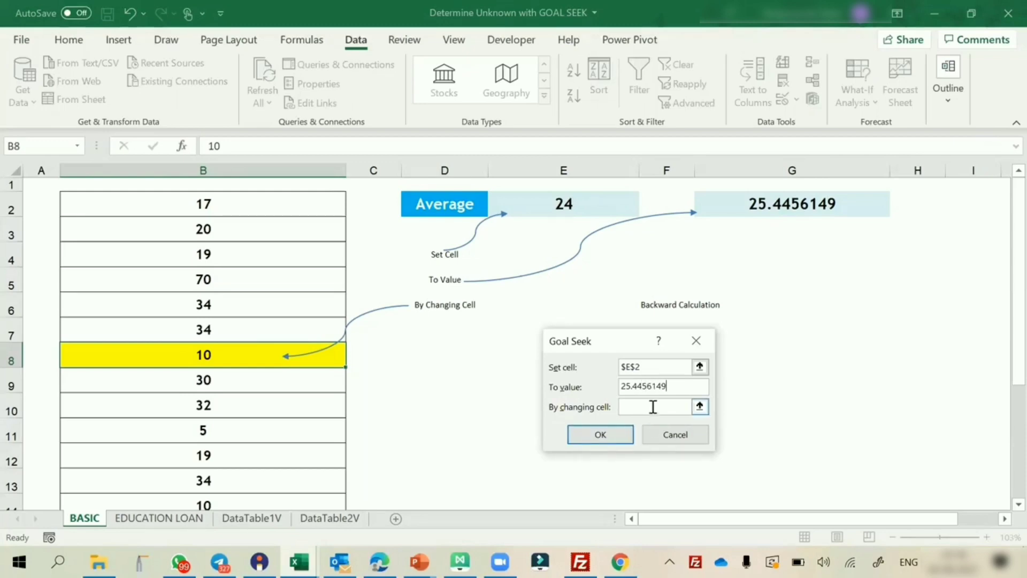
left_click(653, 406)
left_click(244, 349)
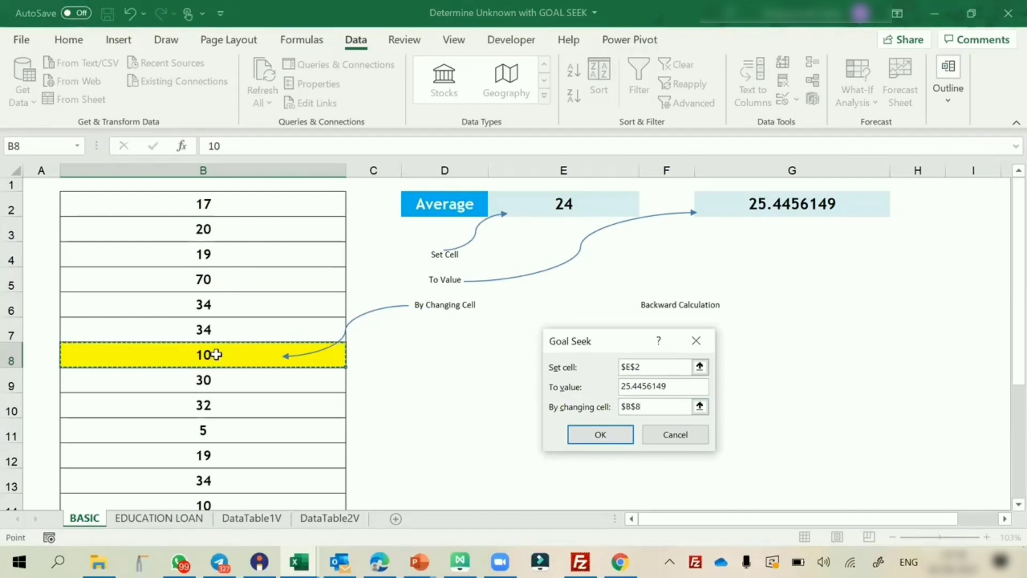
left_click(598, 433)
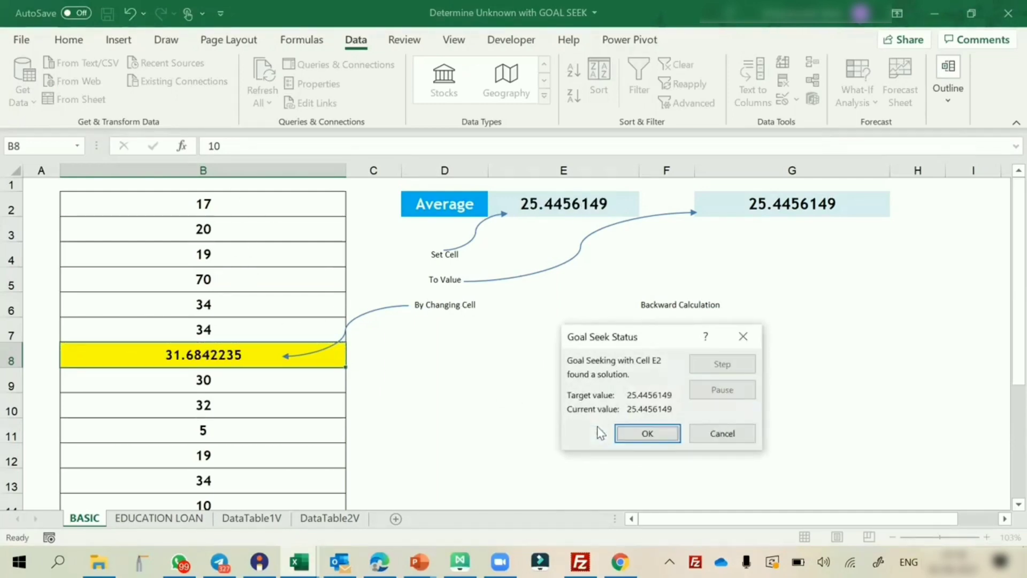
left_click(627, 437)
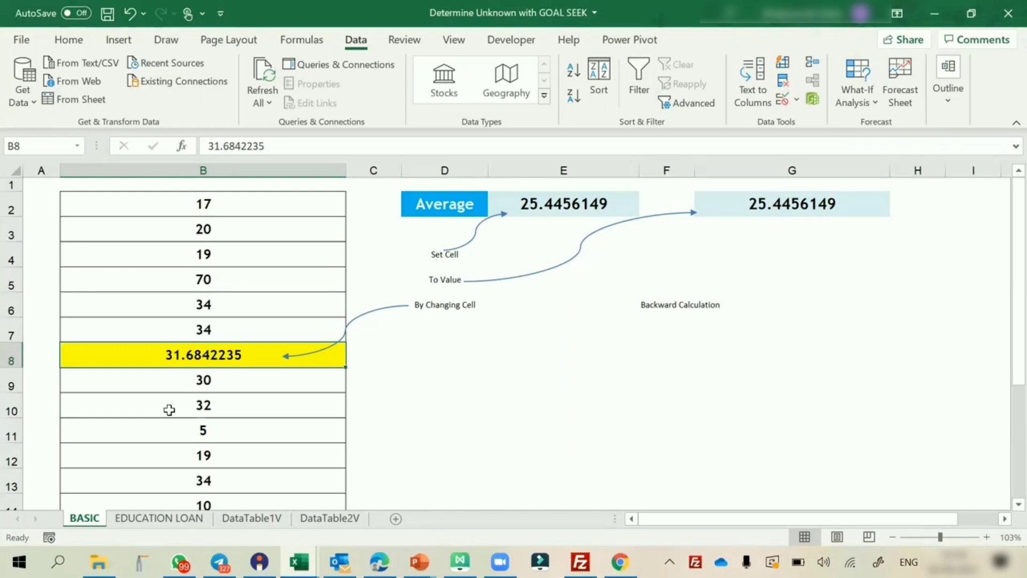
Step: Check the average cell E2, the Set Cell label and the solved value in B8
left_click(514, 204)
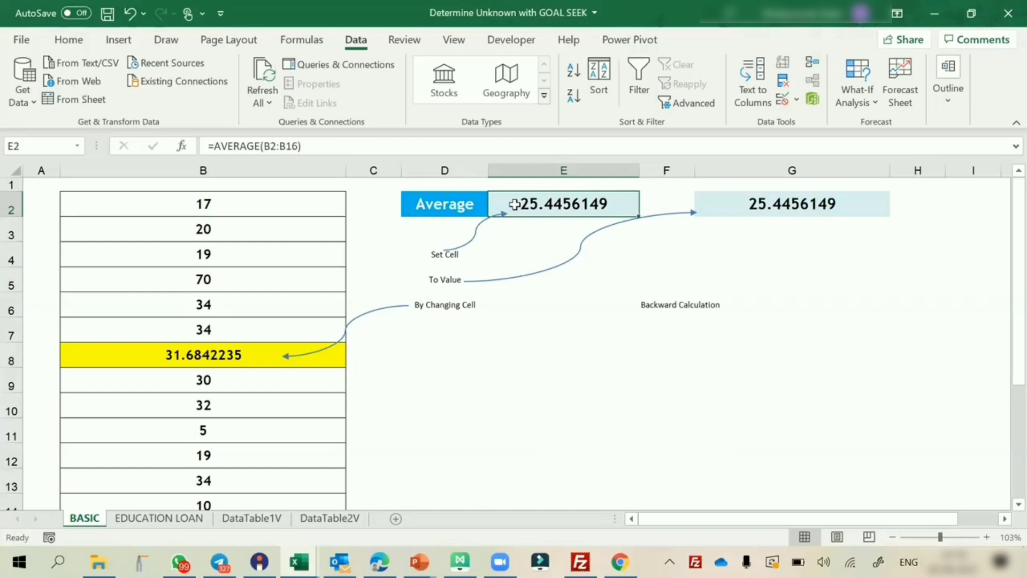
left_click(438, 257)
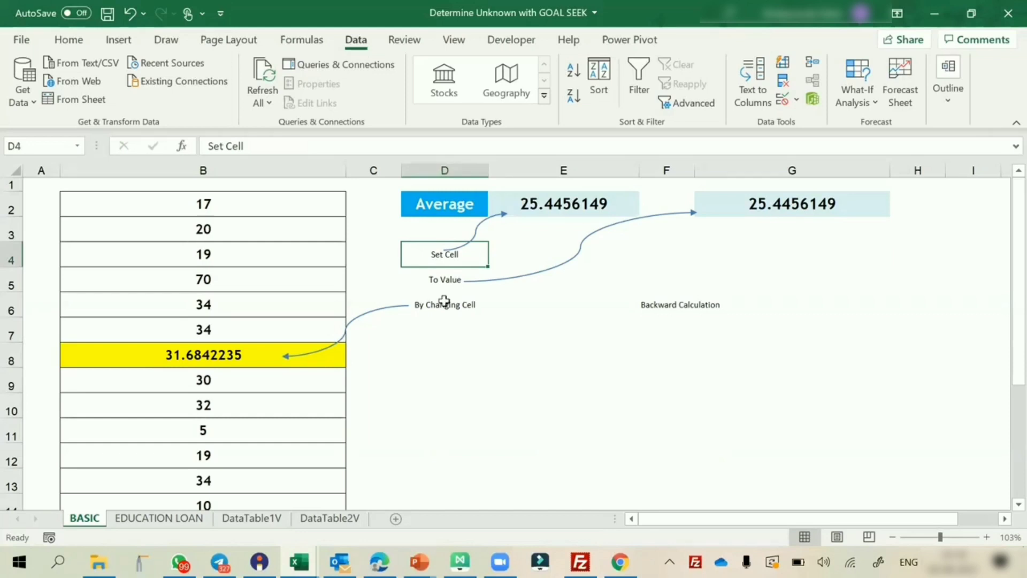
left_click(220, 355)
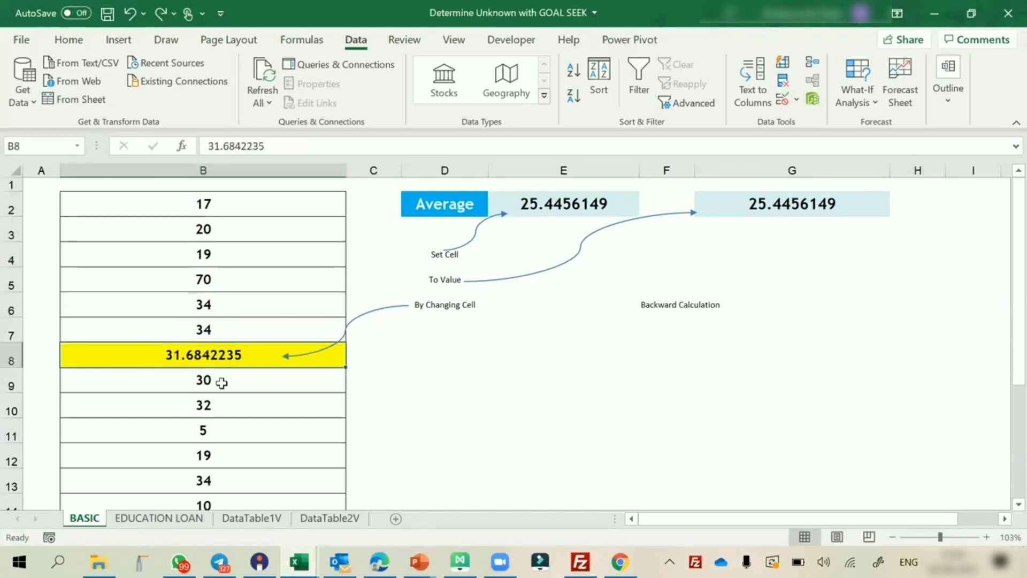
Step: On the EDUCATION LOAN sheet, clear the monthly payment formula in C7
left_click(125, 518)
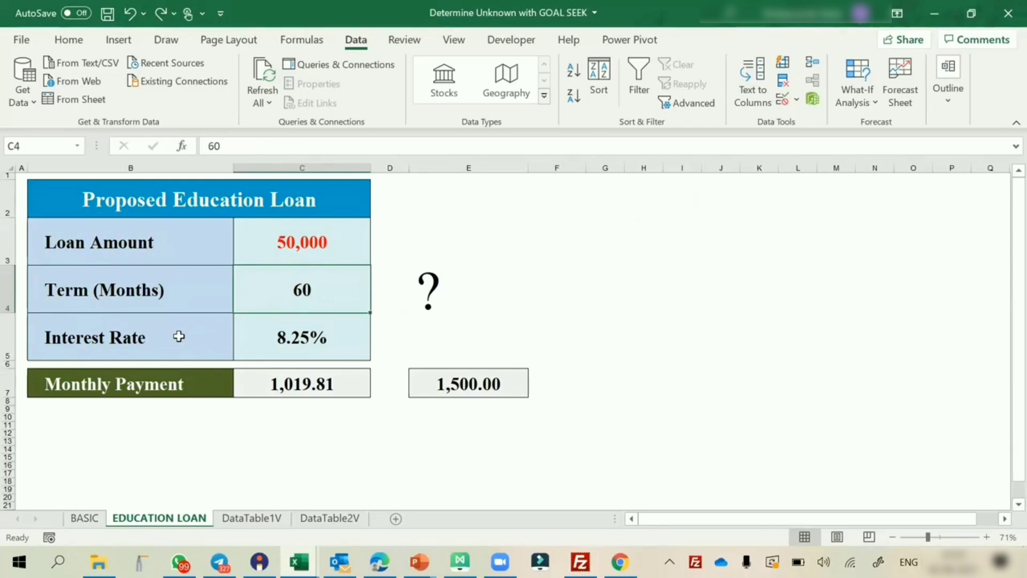
left_click(291, 384)
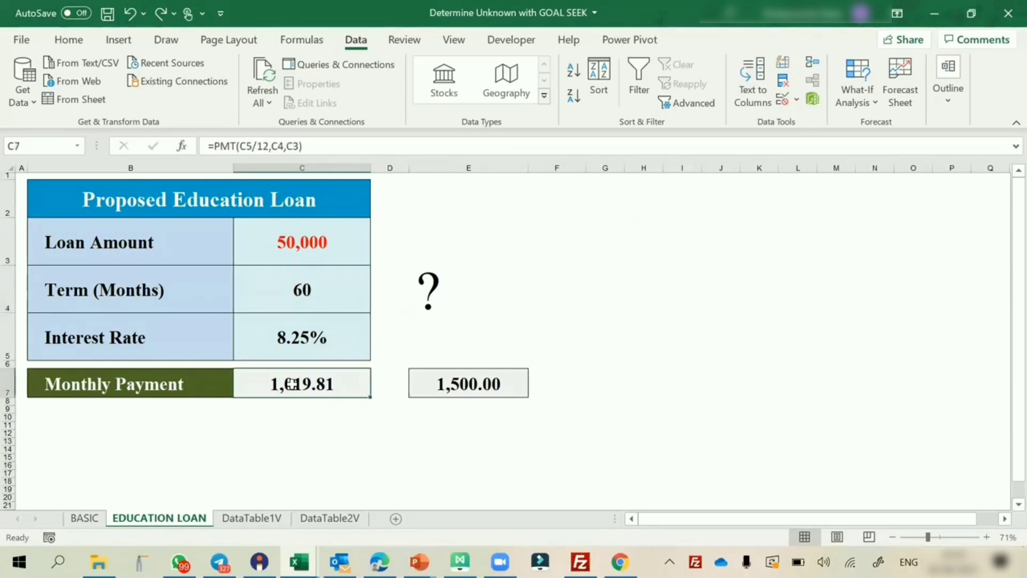
key("Delete")
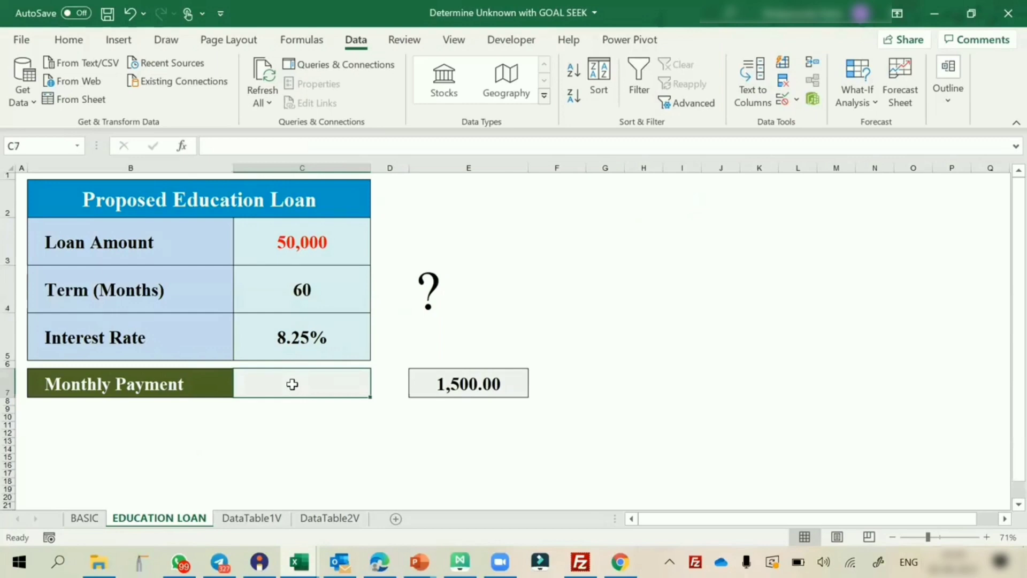
Step: Enter =PMT(C5/12,C4,C3) in C7 to calculate the monthly payment from the interest rate, term and loan amount
type("=pmt")
key("Tab")
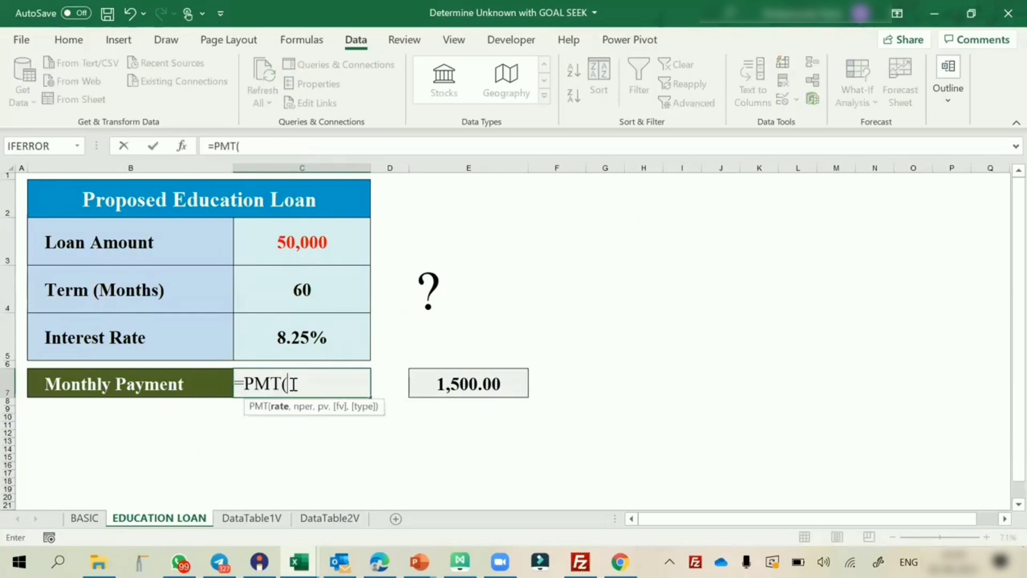
left_click(303, 334)
type("/12")
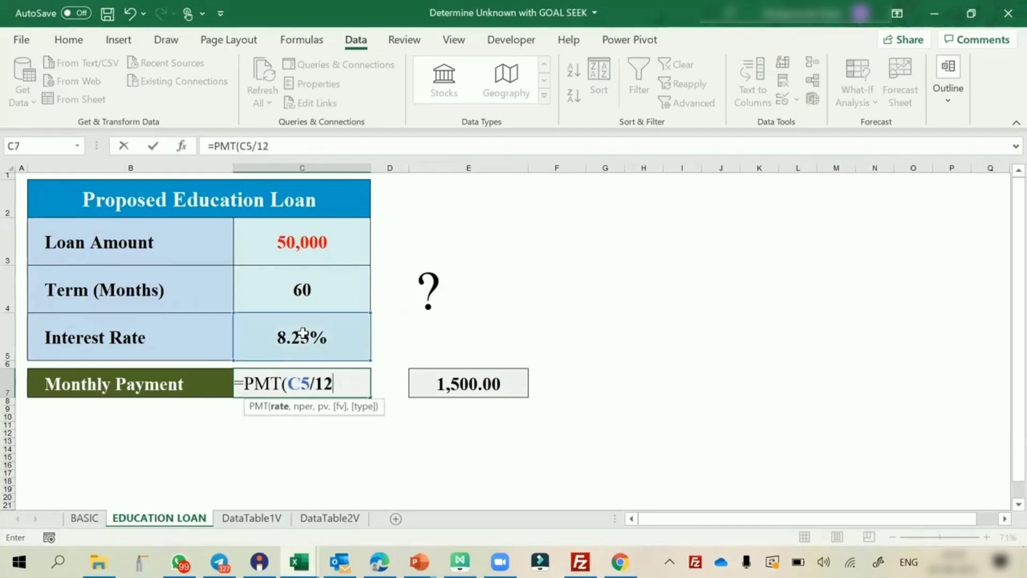
type(",")
left_click(301, 287)
type(",")
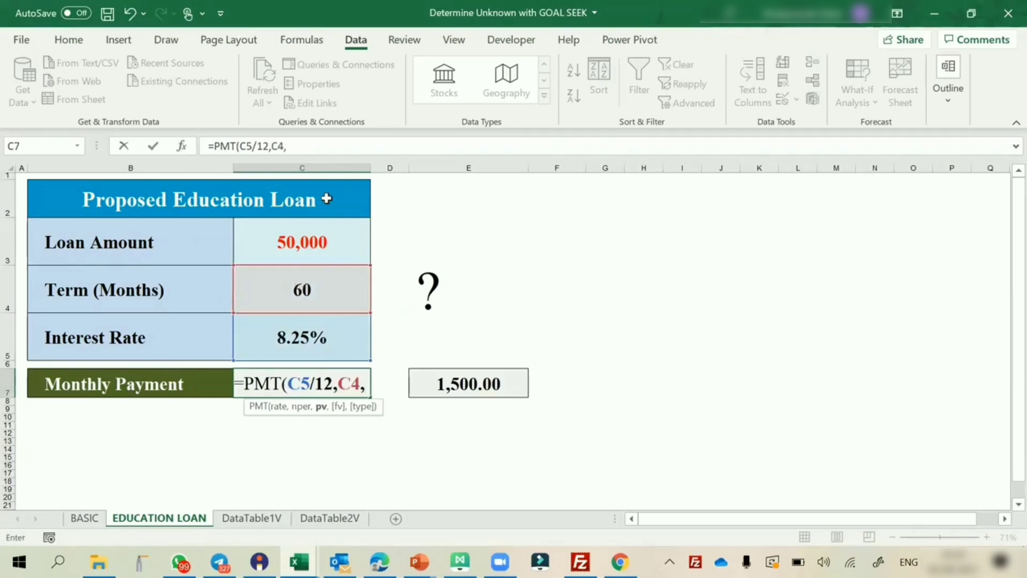
left_click(294, 239)
type(")")
key("Return")
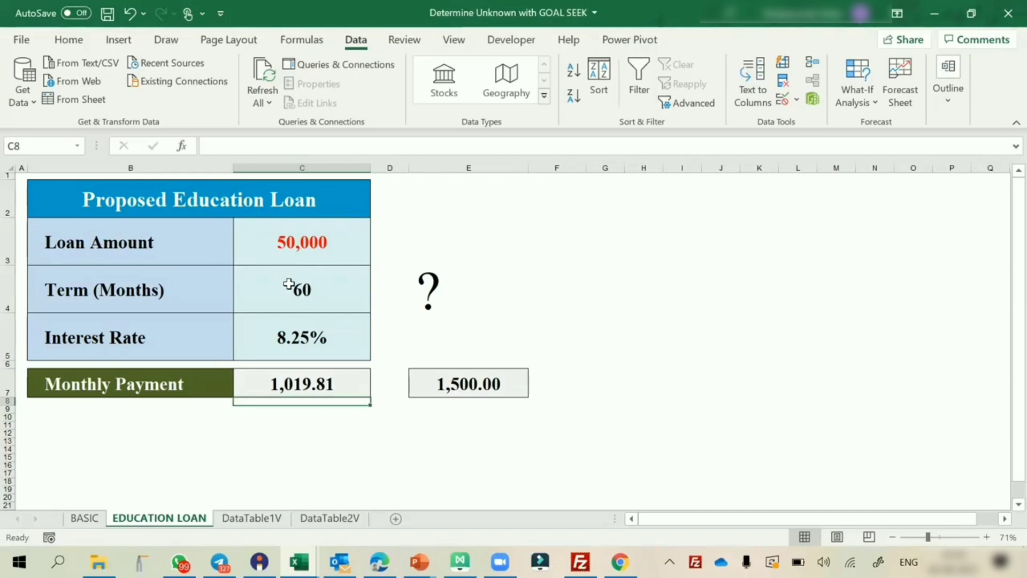
Step: Start a Goal Seek what-if analysis with the monthly payment in C7 as the set cell
left_click(300, 373)
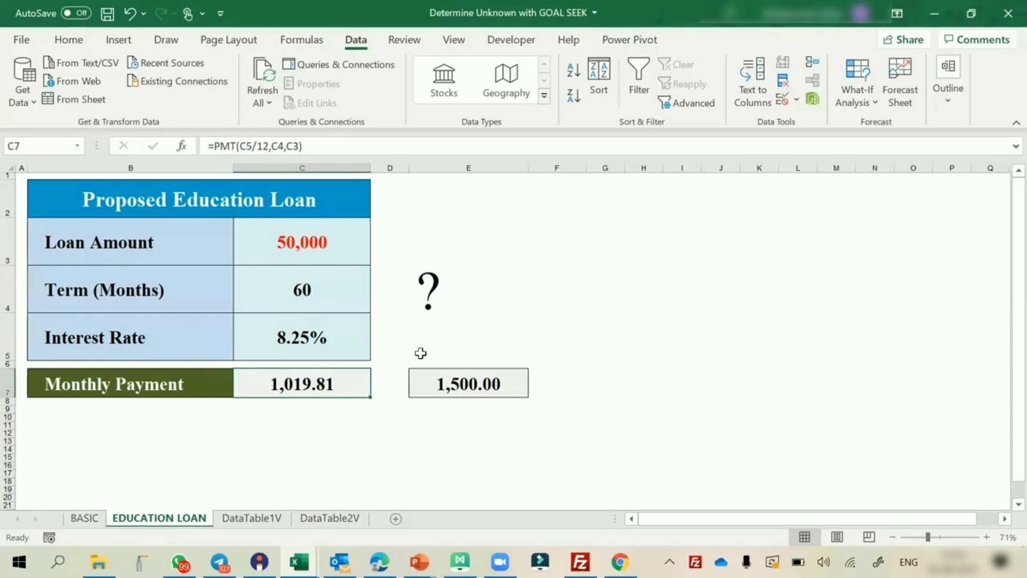
left_click(281, 301)
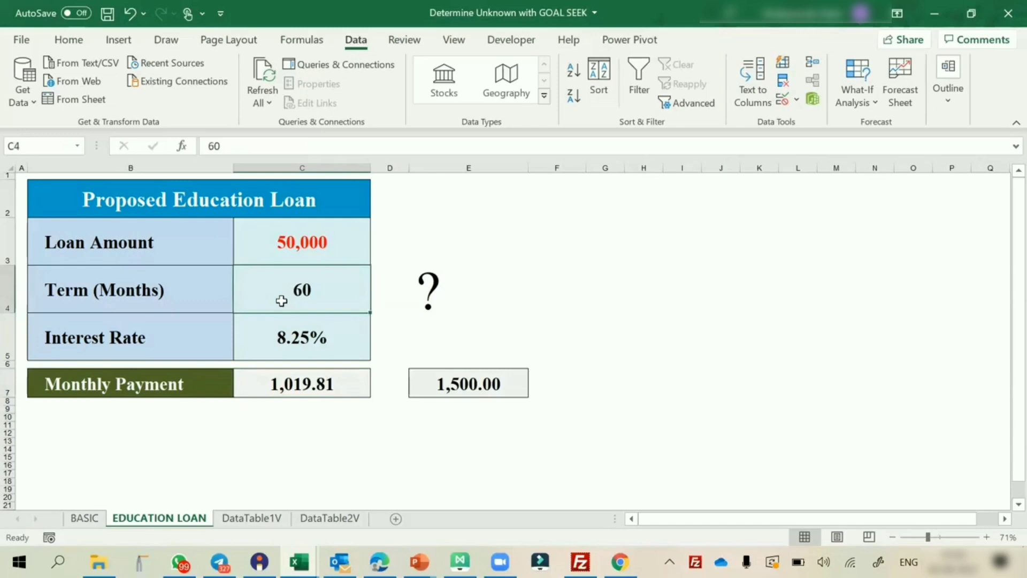
left_click(306, 383)
left_click(879, 95)
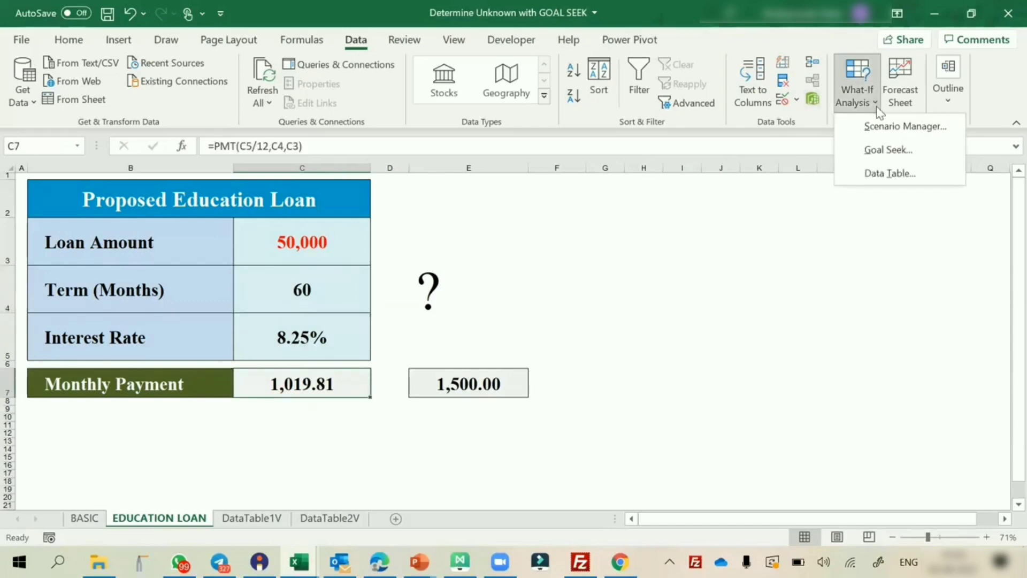
left_click(878, 147)
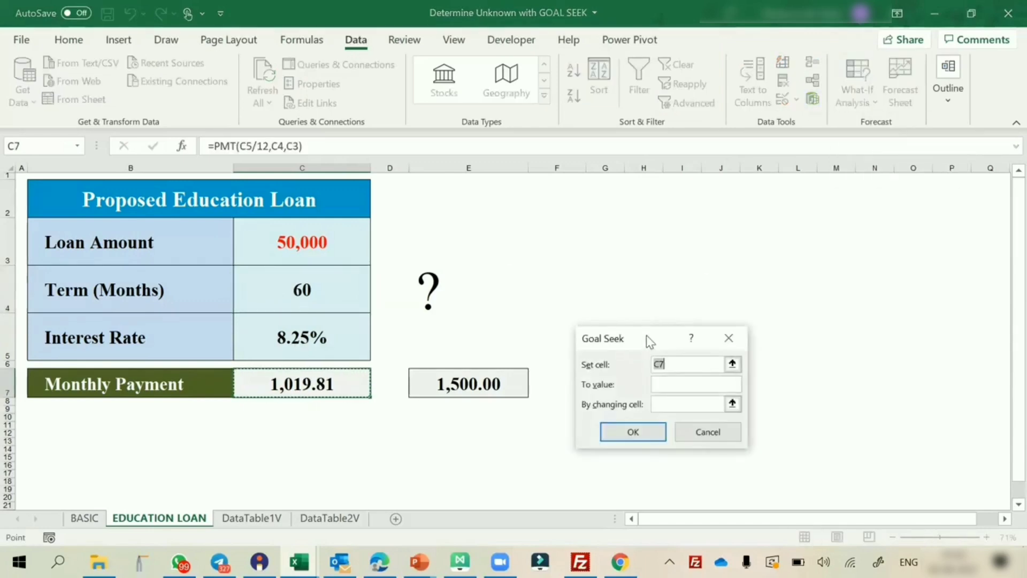
left_click_drag(648, 336, 683, 267)
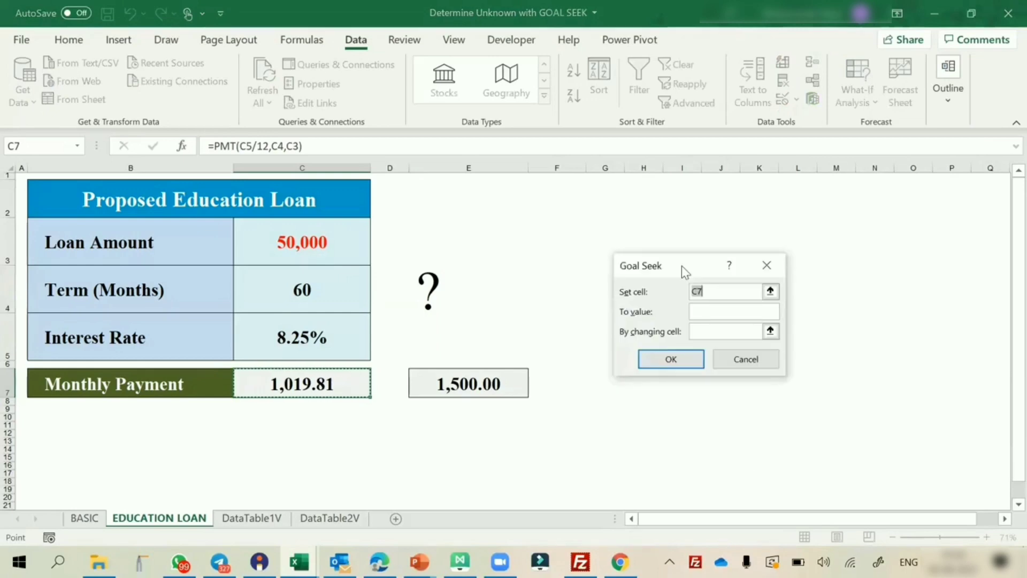
left_click(333, 383)
Step: Run Goal Seek to the value 1500 by changing the term in C4, and accept the solution
left_click(705, 311)
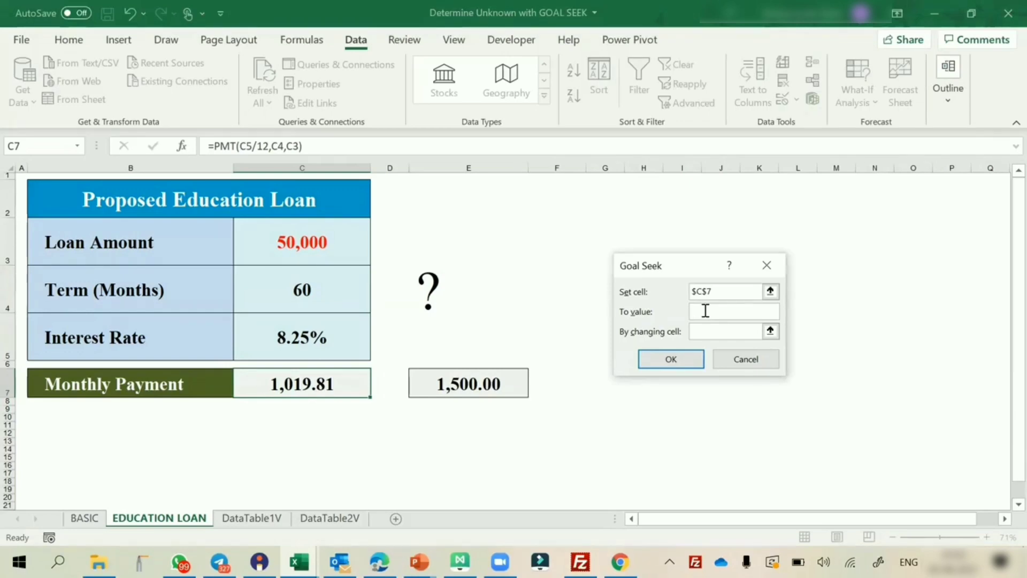
type("1500")
left_click(703, 328)
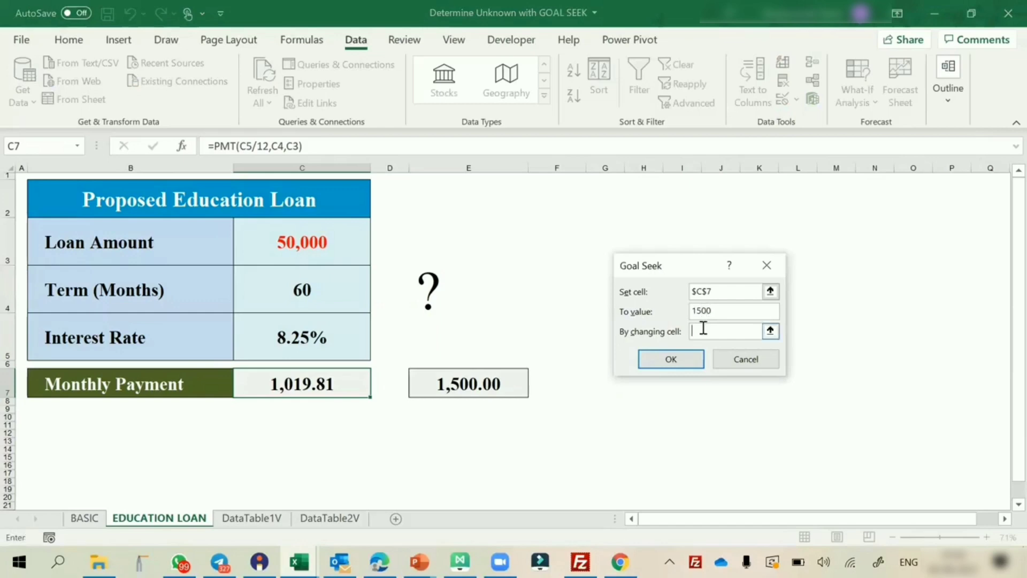
left_click(328, 293)
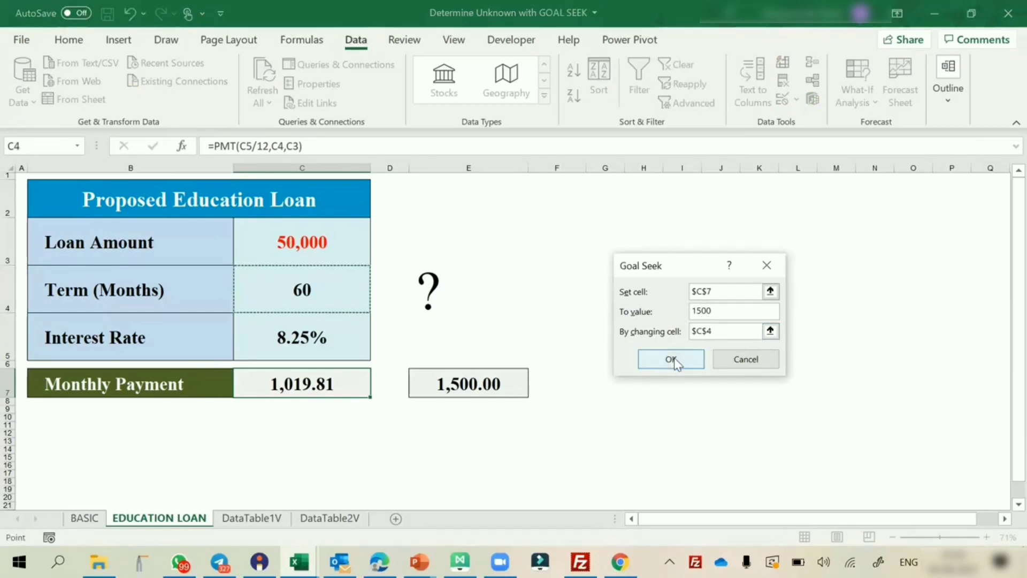
left_click(657, 362)
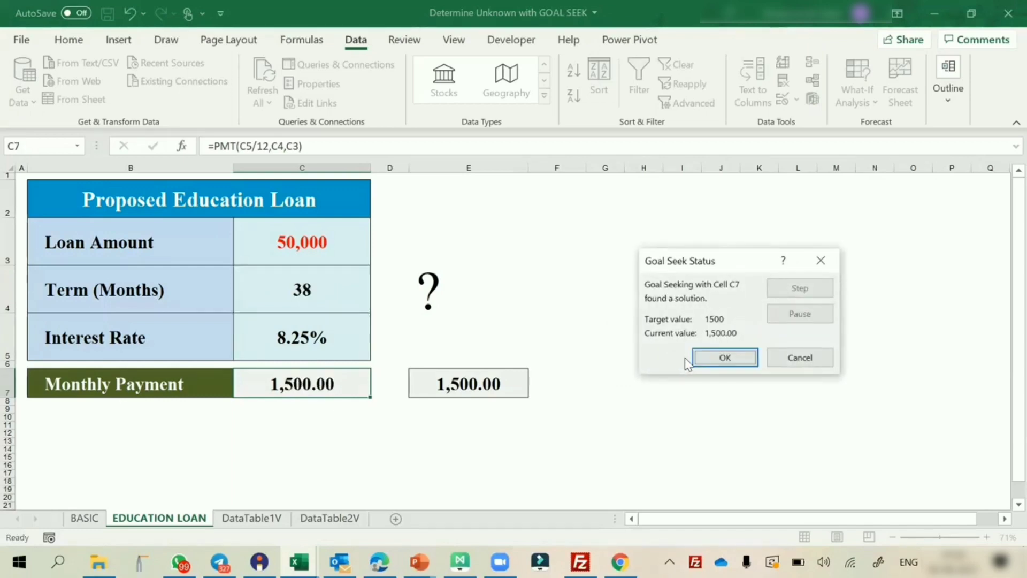
left_click(724, 358)
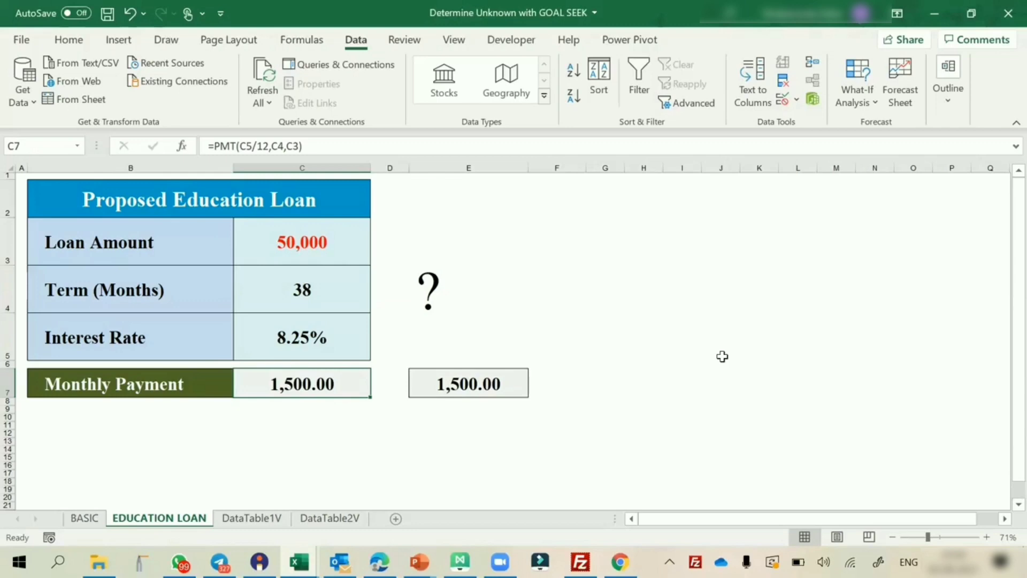
left_click(683, 426)
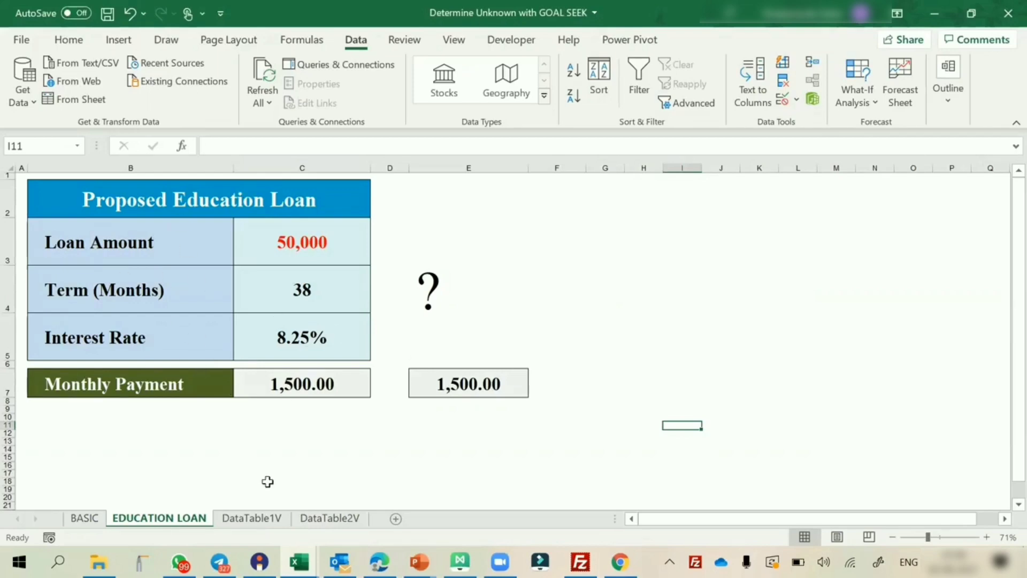
Step: On the DataTable1V sheet, clear the yellow header cell G2 and the payment results below it in column G
left_click(251, 517)
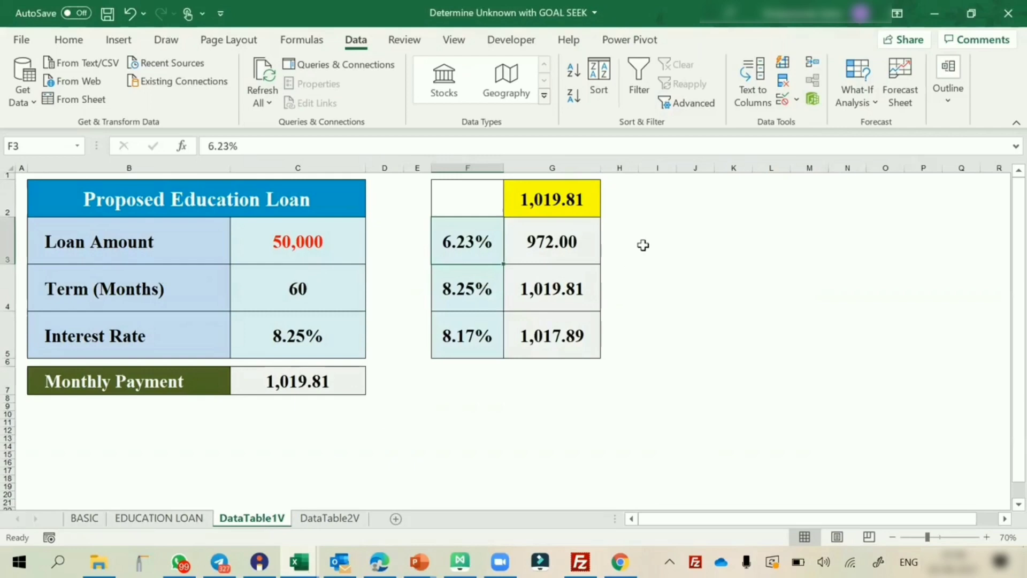
left_click_drag(460, 239, 610, 386)
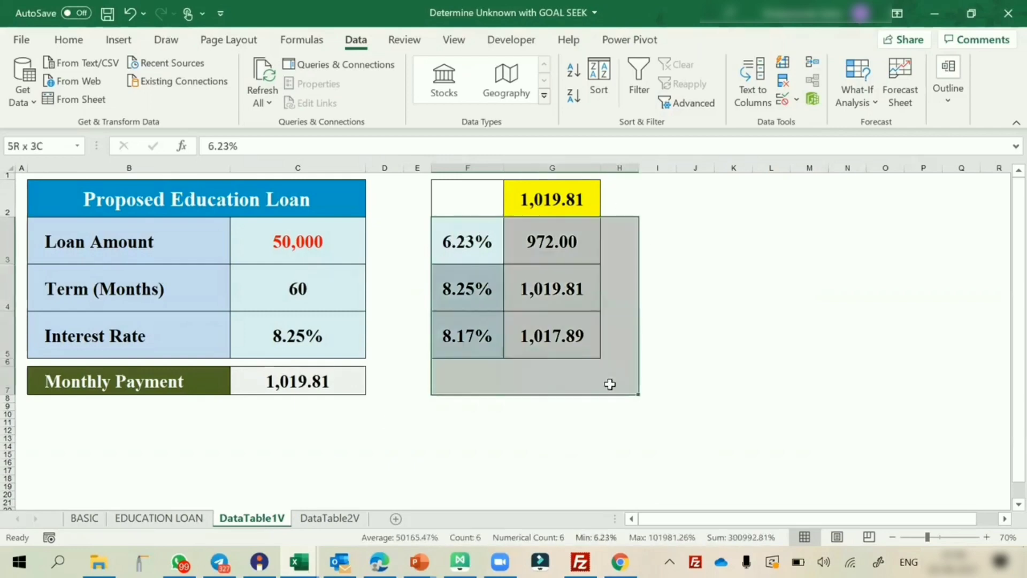
left_click(681, 229)
left_click_drag(636, 188, 539, 367)
key("Delete")
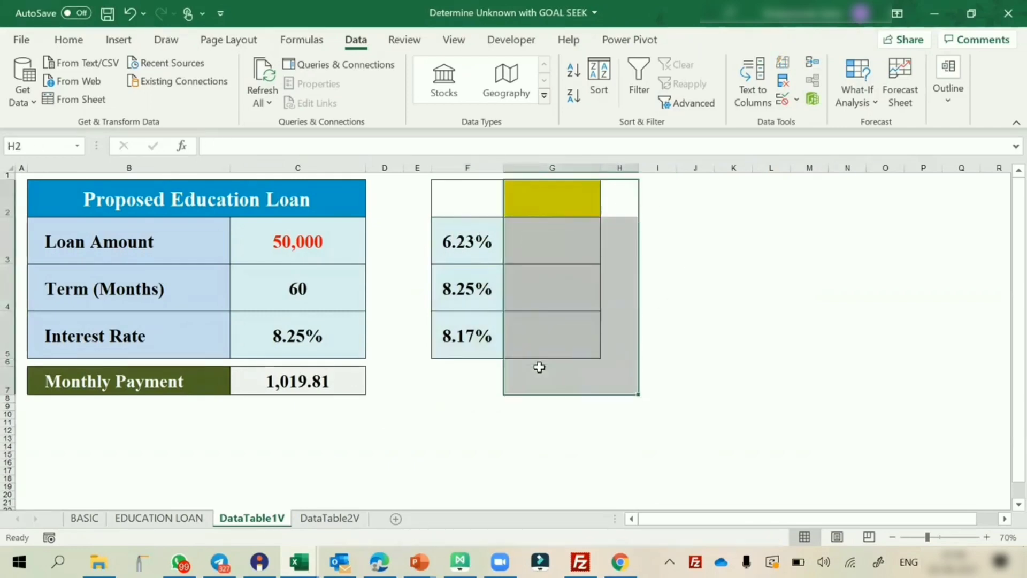
Step: Review the Proposed Education Loan table in B2:C7 and the alternative interest rates in F3:F5
left_click(175, 200)
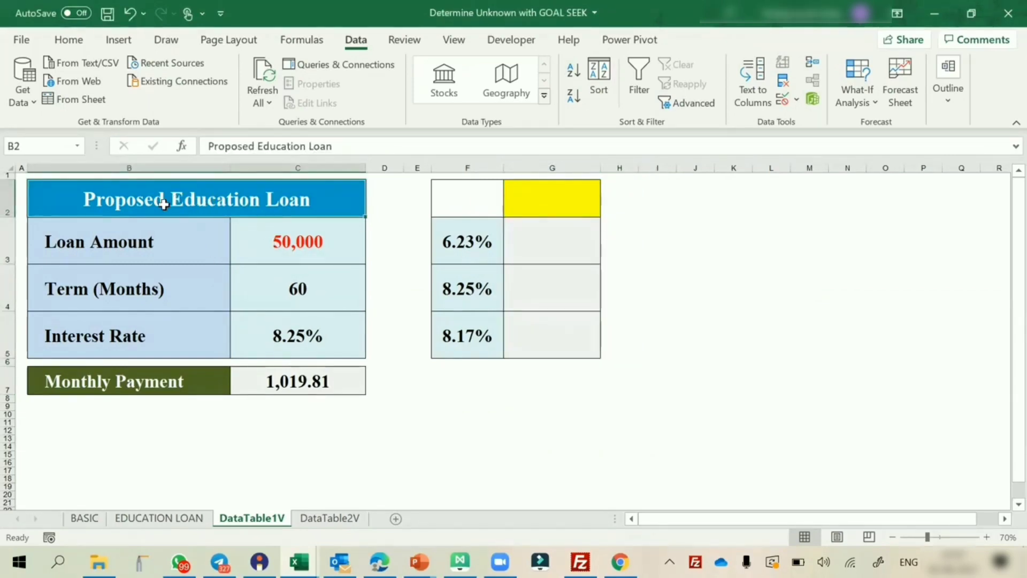
left_click_drag(154, 201, 181, 369)
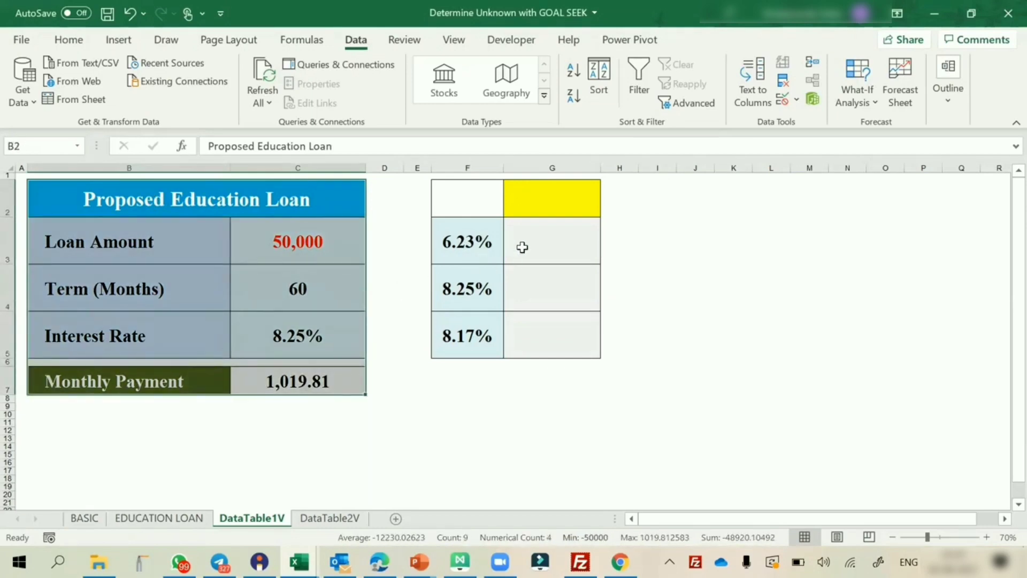
left_click_drag(460, 242, 448, 327)
key("Up")
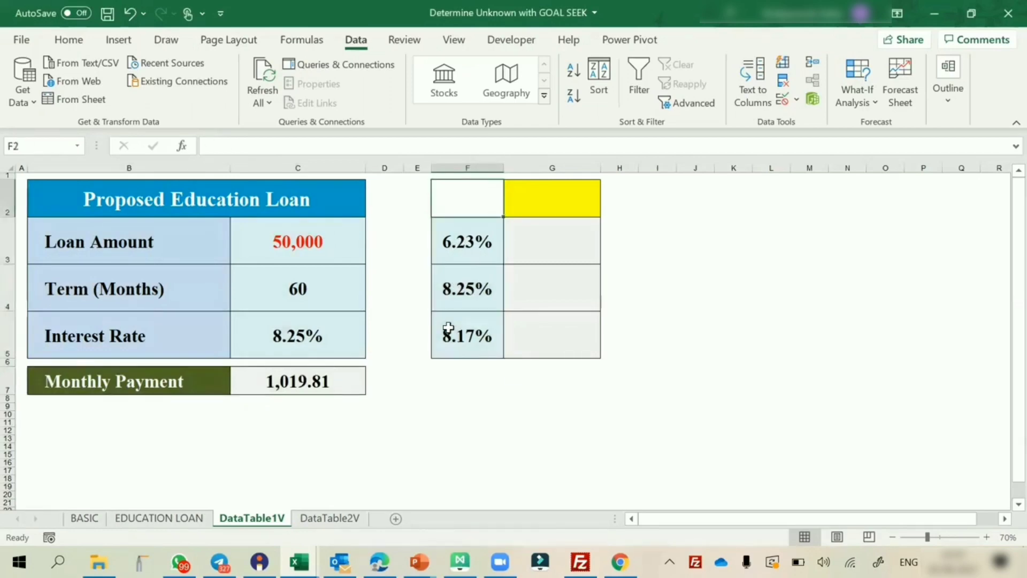
key("Down")
key("Down")
key("Down")
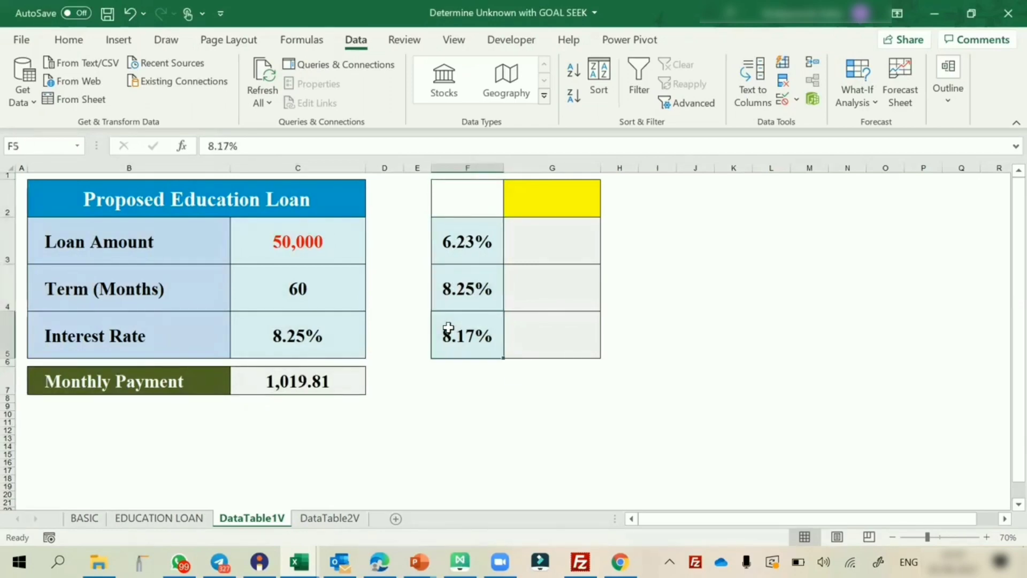
key("Up")
key("Up")
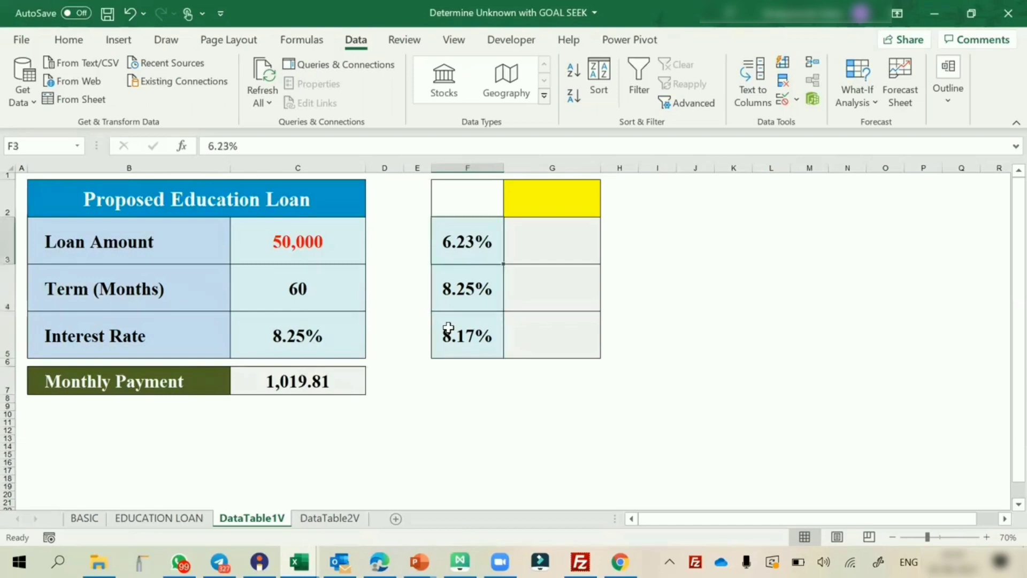
key("Down")
key("Down")
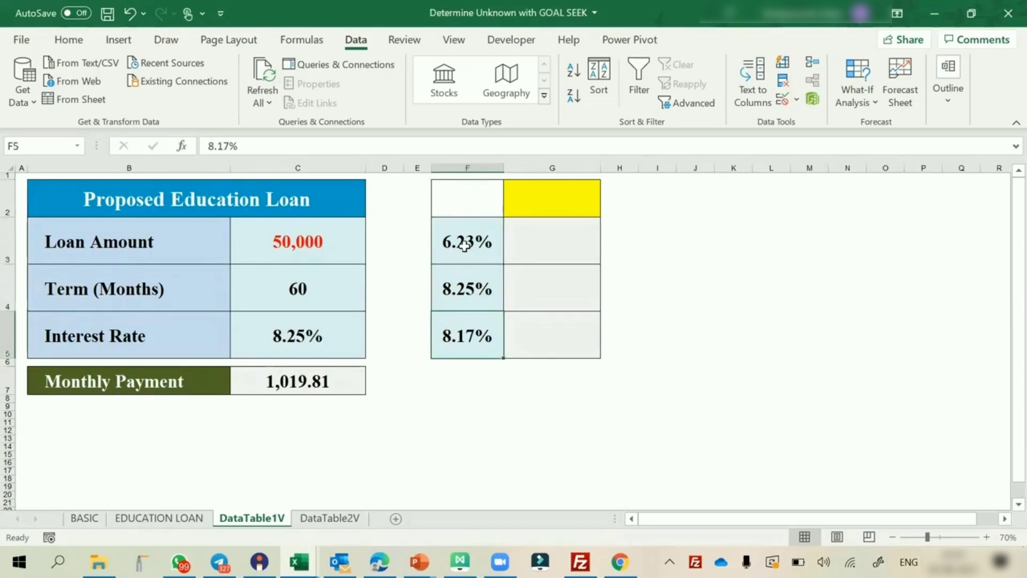
left_click_drag(464, 245, 465, 332)
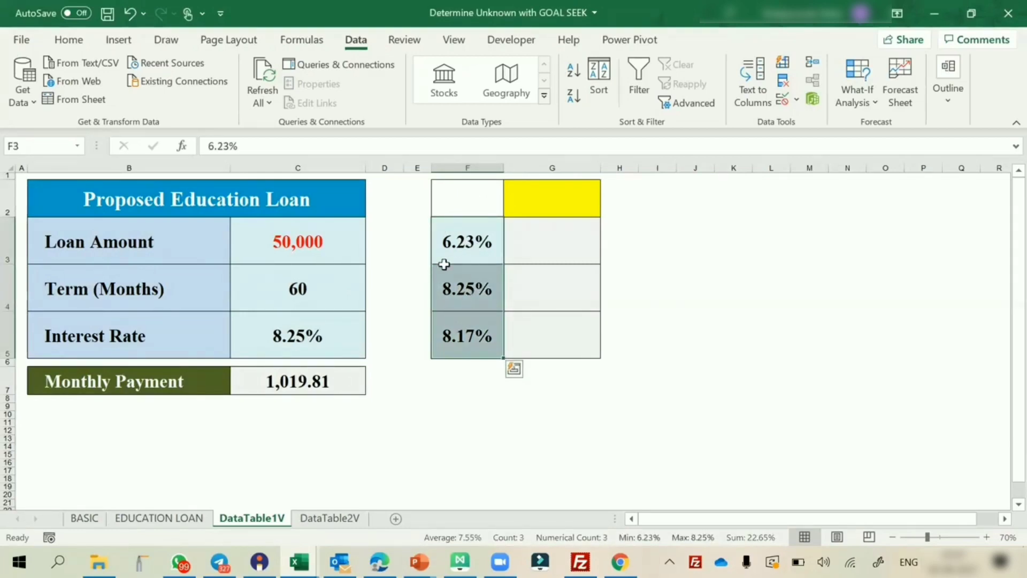
left_click_drag(474, 240, 471, 314)
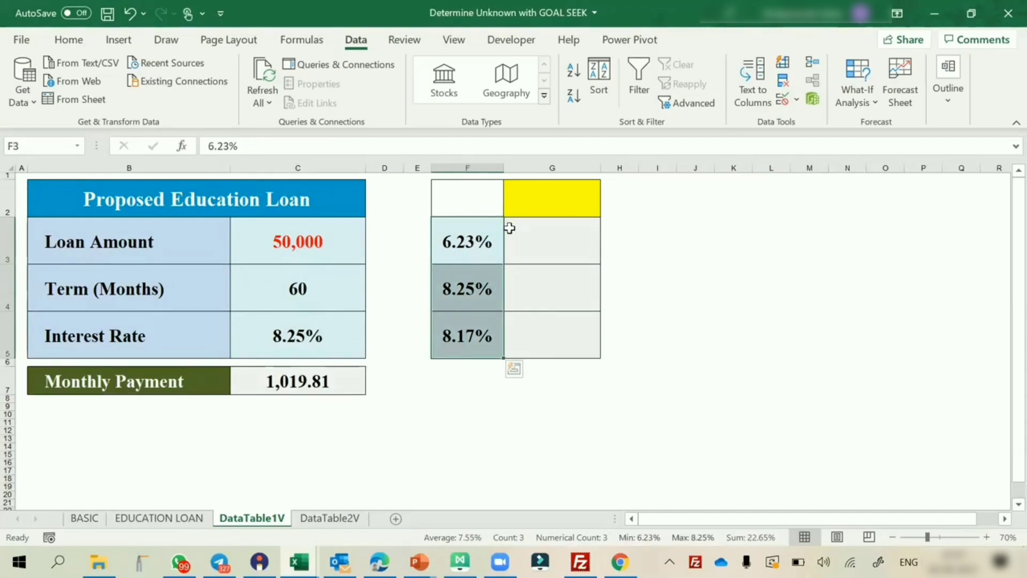
Step: Try the manual method: set the interest rate in C5 to 6.23% and enter the payment 972 in G3
left_click(301, 336)
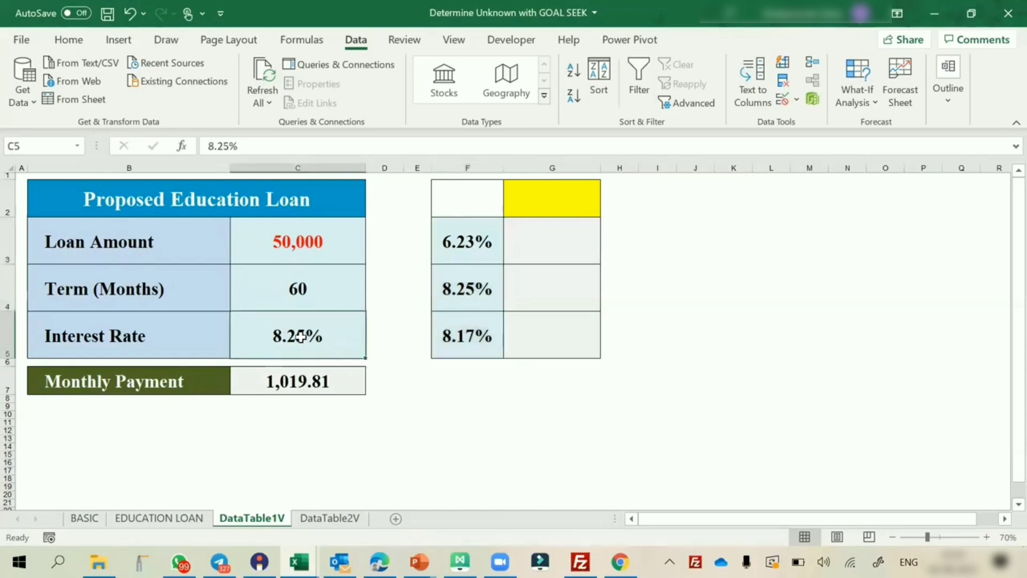
type("6.23")
key("Return")
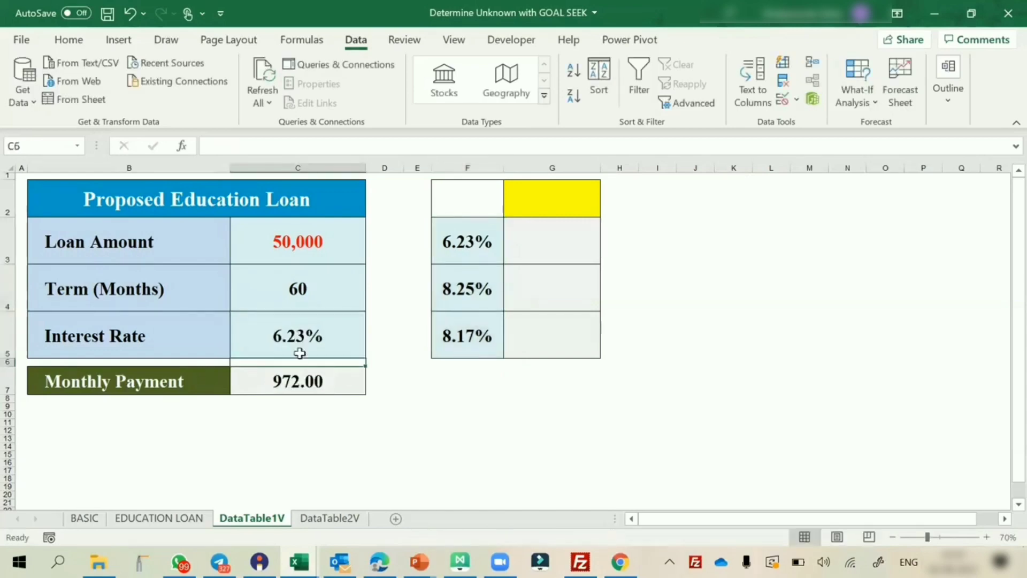
left_click(298, 374)
left_click(565, 236)
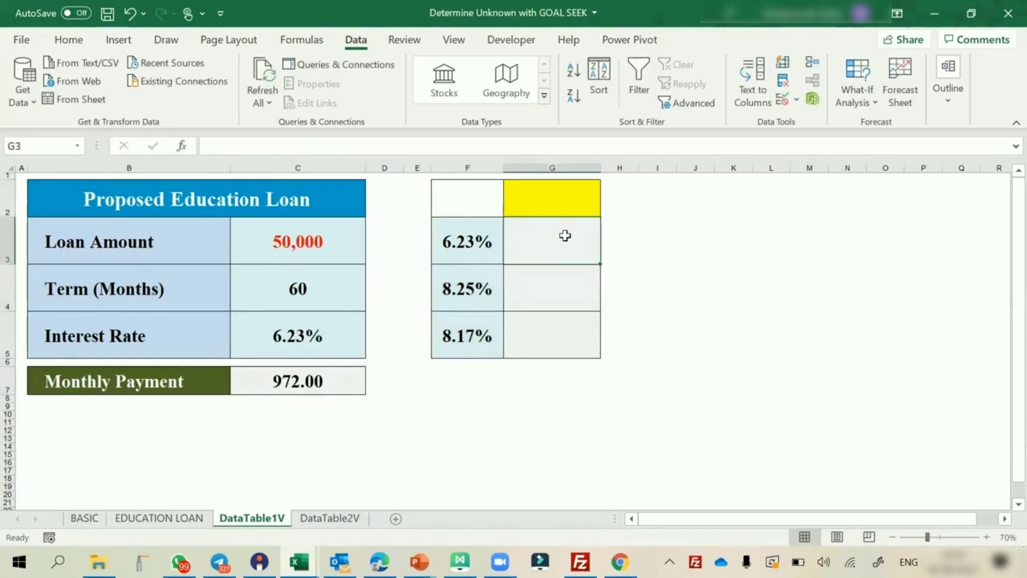
type("972")
key("Return")
Step: Discard the stray entry in G4 and undo the G3 payment entry and the C5 interest rate change
type("\\")
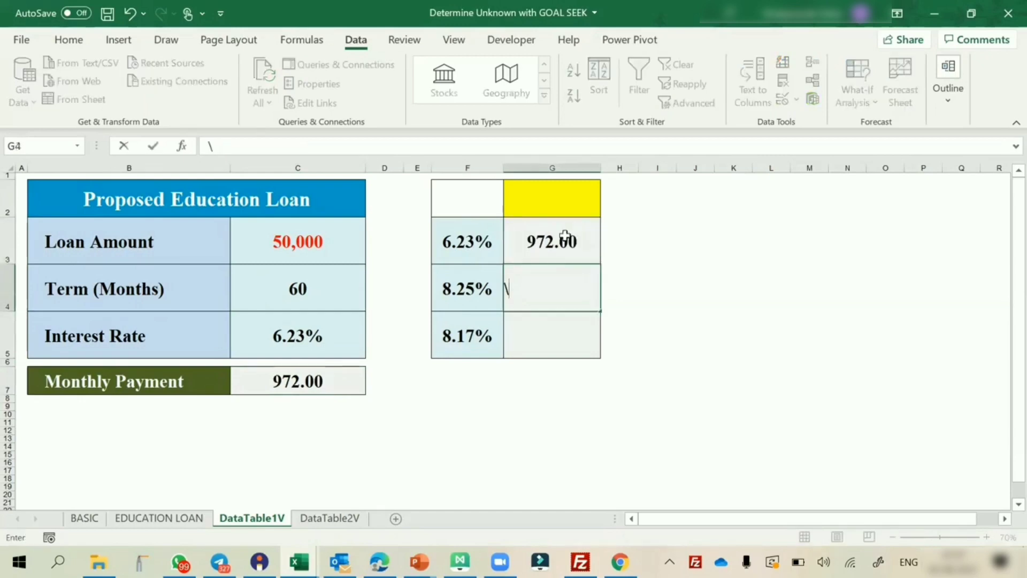
key("Escape")
key("ctrl+z")
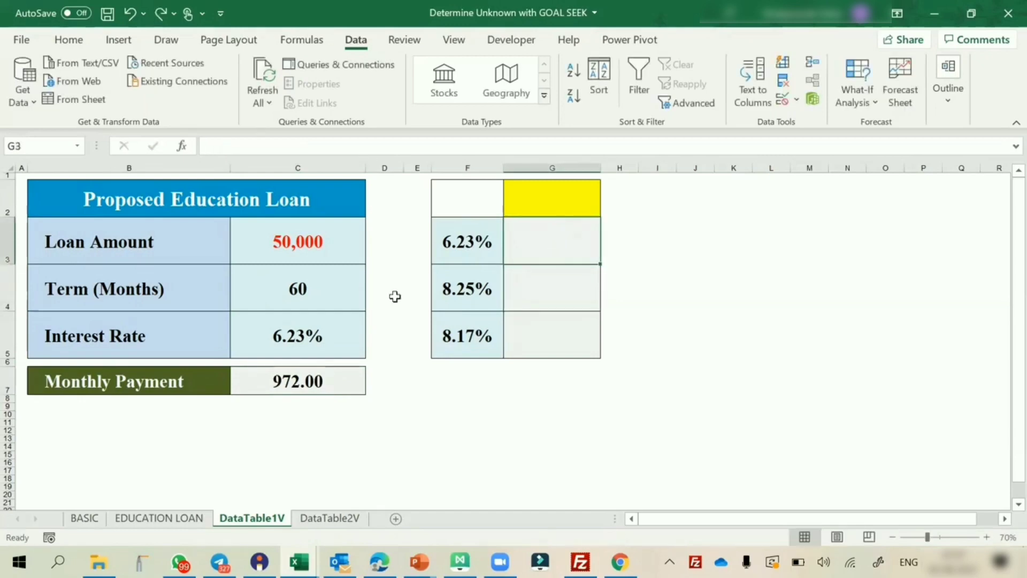
key("ctrl+z")
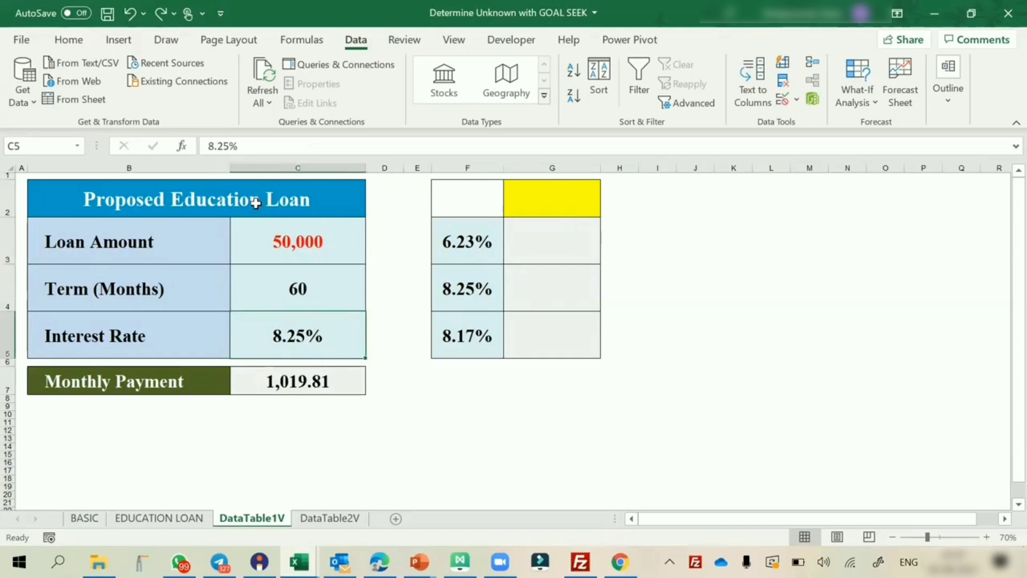
Step: Link the yellow header cell G2 to the monthly payment in C7
left_click_drag(259, 199, 271, 378)
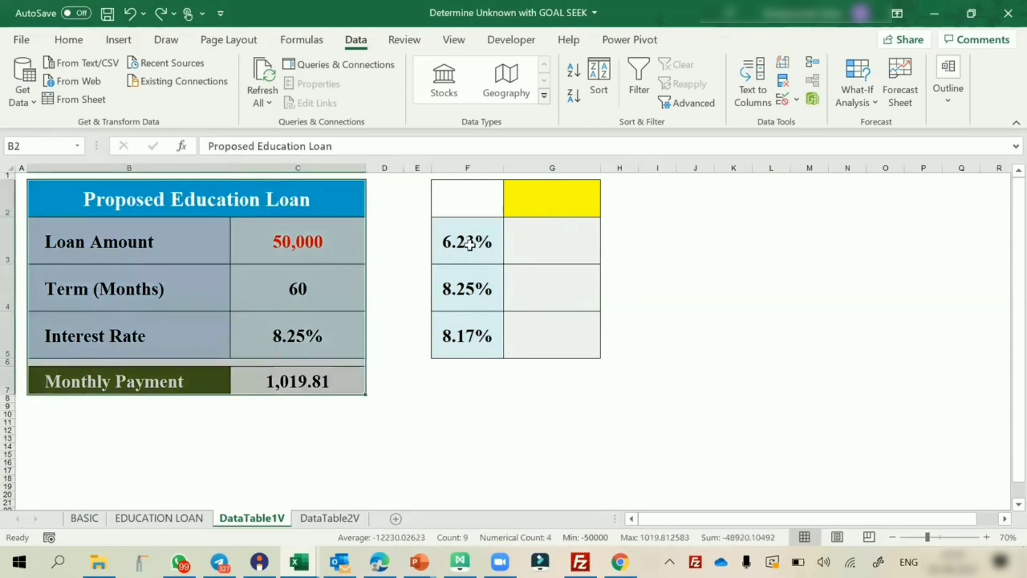
left_click_drag(470, 234, 478, 335)
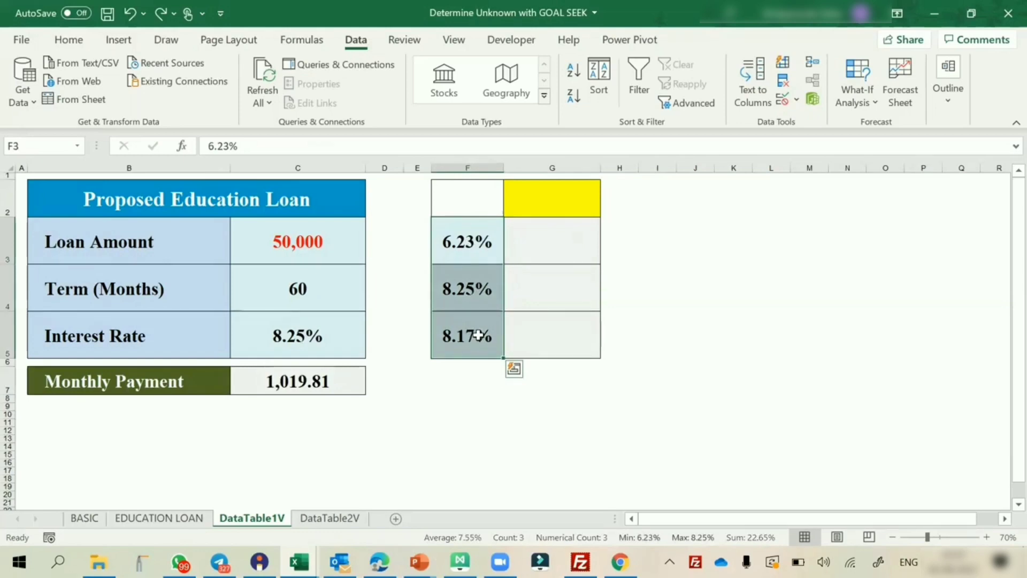
left_click(308, 376)
left_click(532, 195)
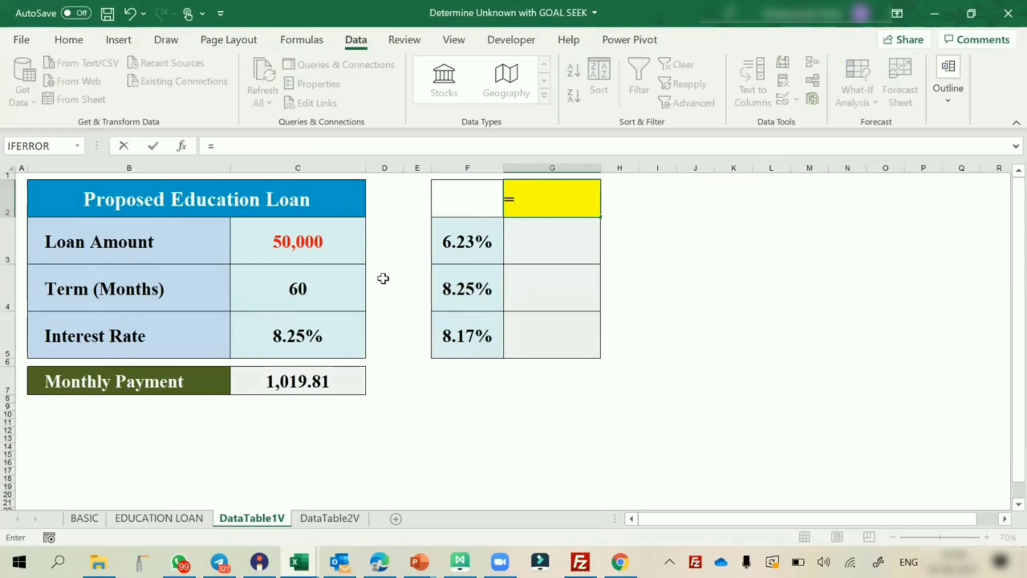
left_click(292, 389)
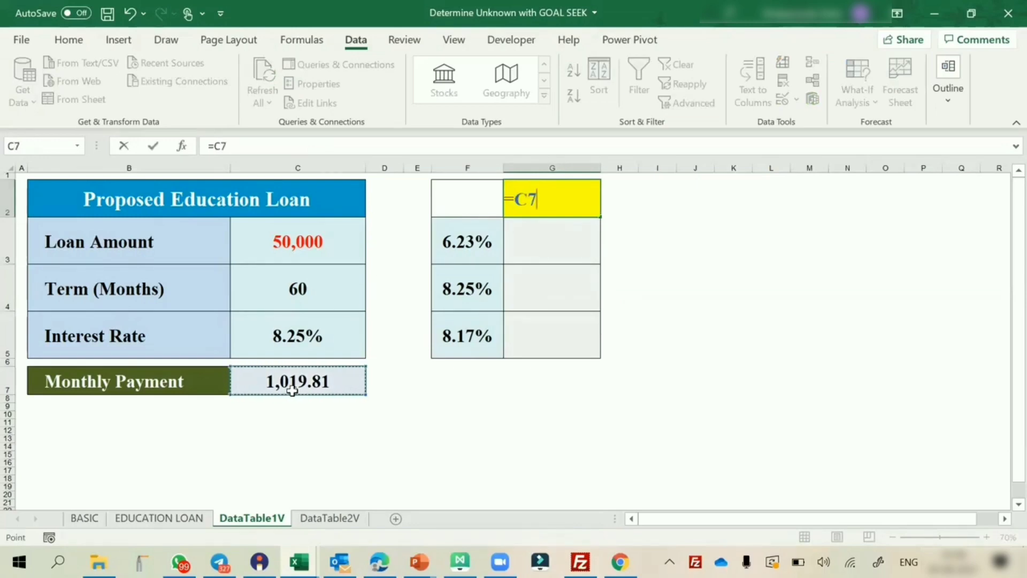
key("Return")
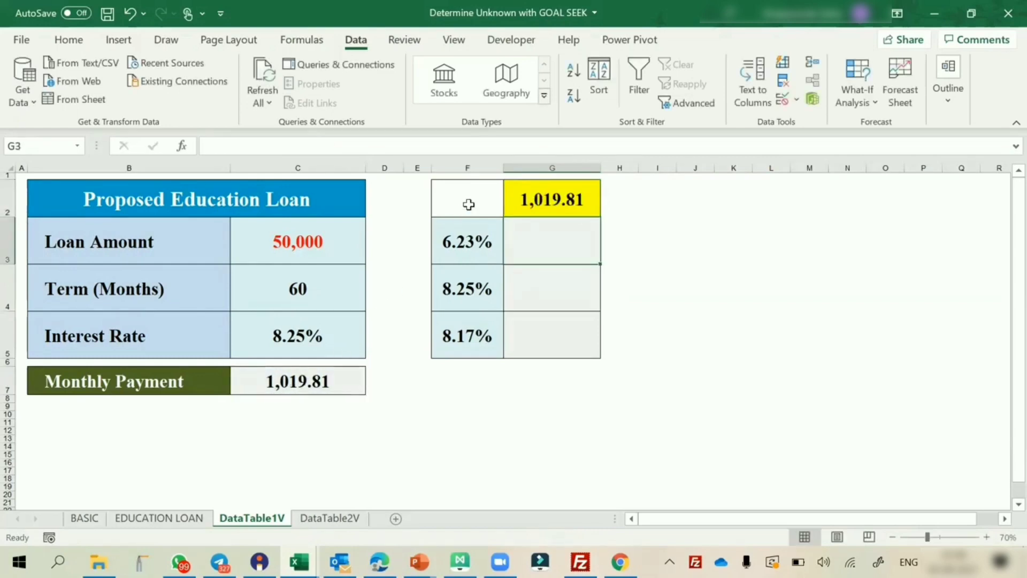
Step: Create a one-variable data table over F2:G5 with the interest rate cell C5 as the column input cell
left_click_drag(469, 200, 557, 335)
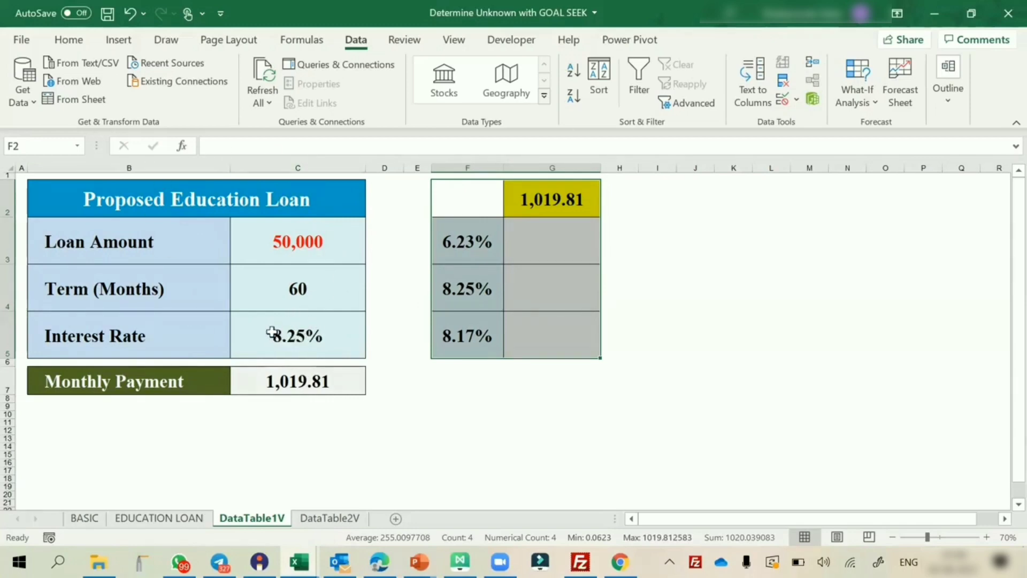
left_click_drag(468, 201, 555, 333)
left_click(854, 96)
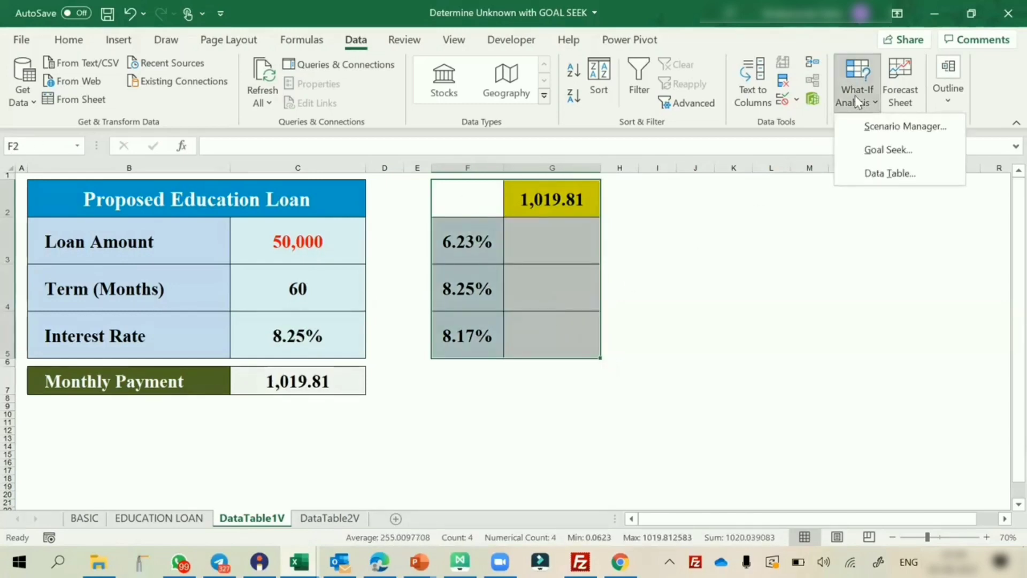
left_click(859, 172)
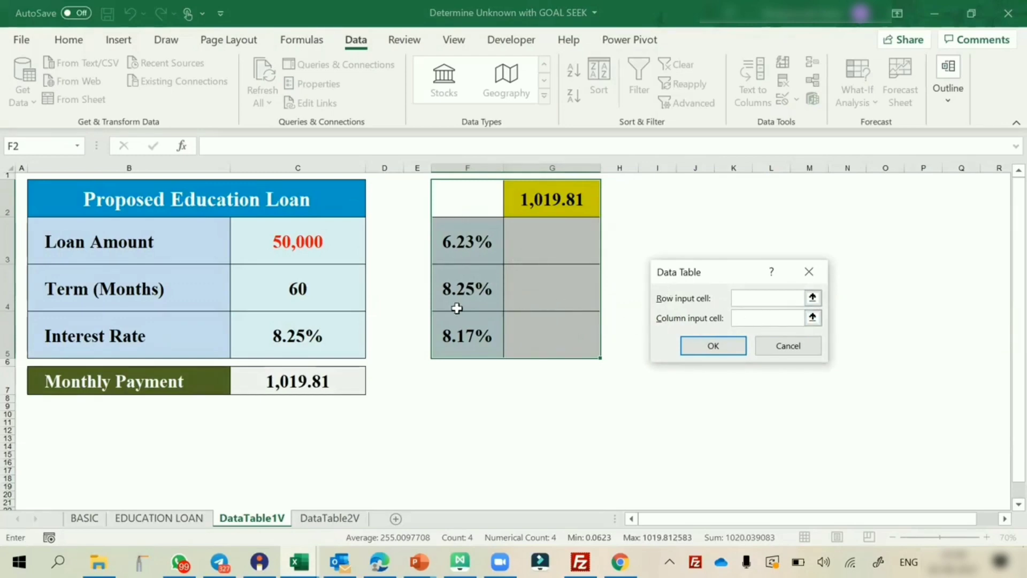
left_click(746, 313)
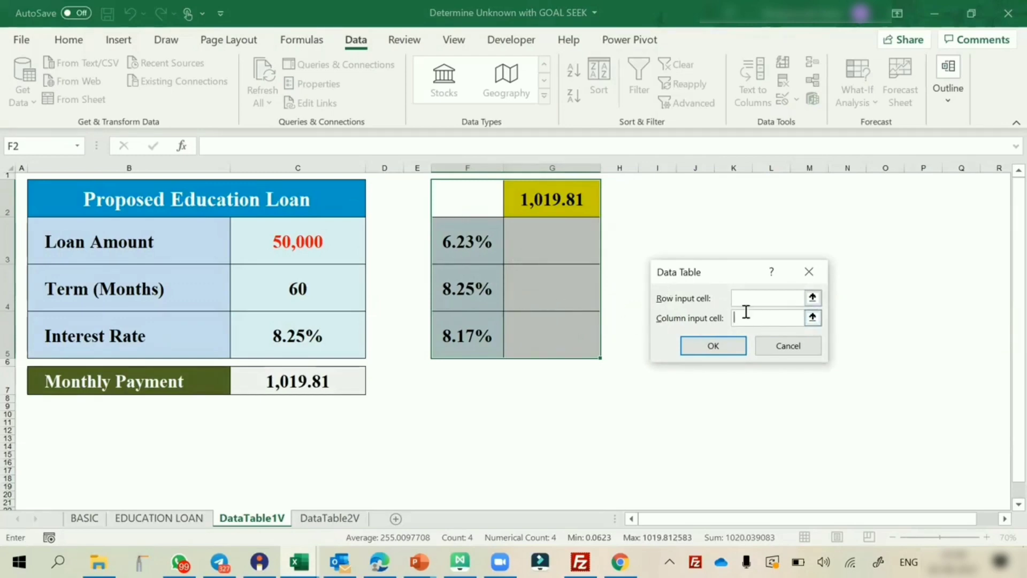
left_click(288, 330)
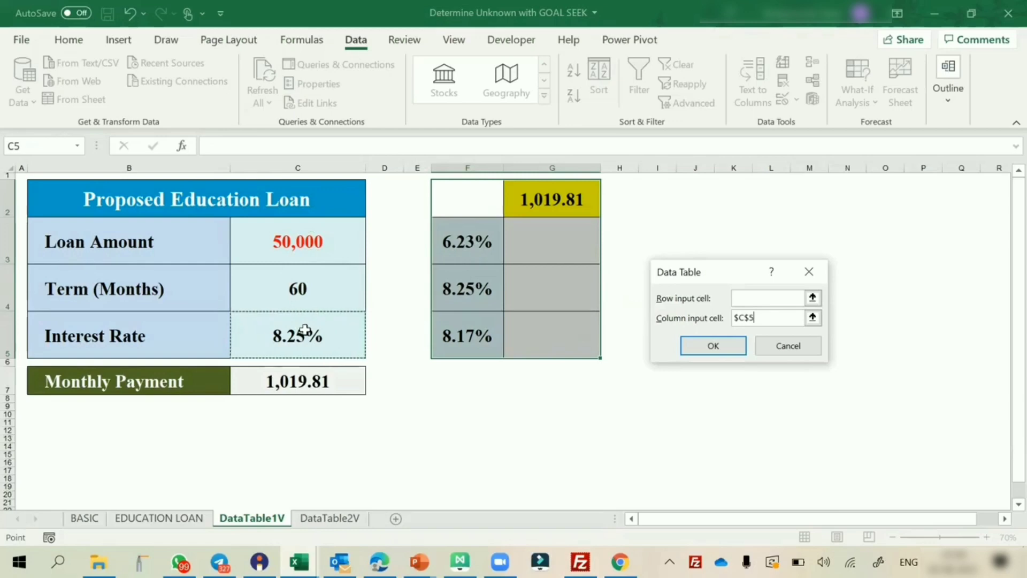
left_click(710, 349)
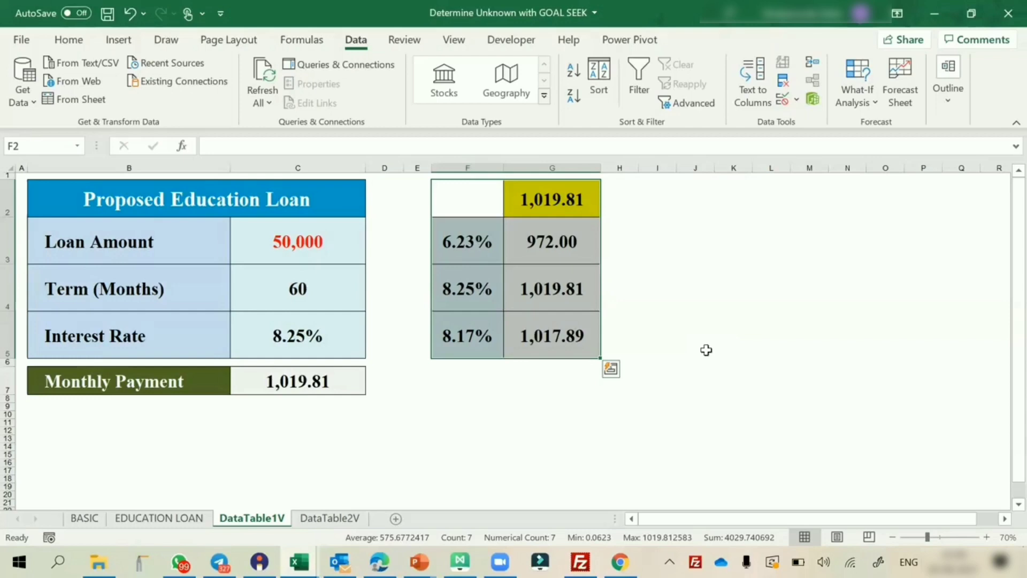
Step: Clear the data table results in G3:G5 and the payment link in G2
left_click_drag(546, 220, 549, 333)
key("Delete")
left_click(549, 191)
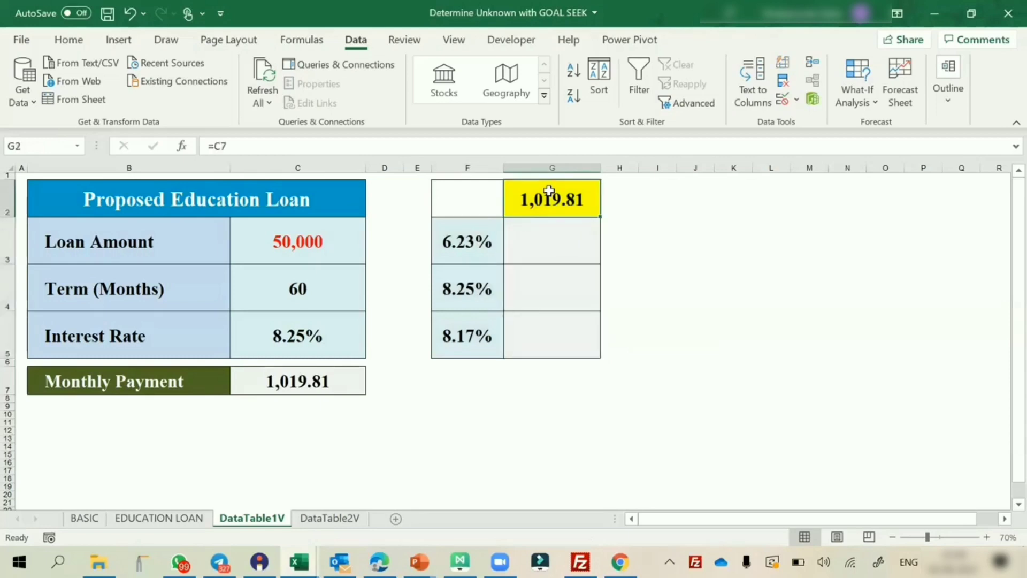
key("Delete")
Step: Enter the formula =C7 in the yellow cell G2 so it refers to the loan's monthly payment
left_click_drag(215, 192, 221, 390)
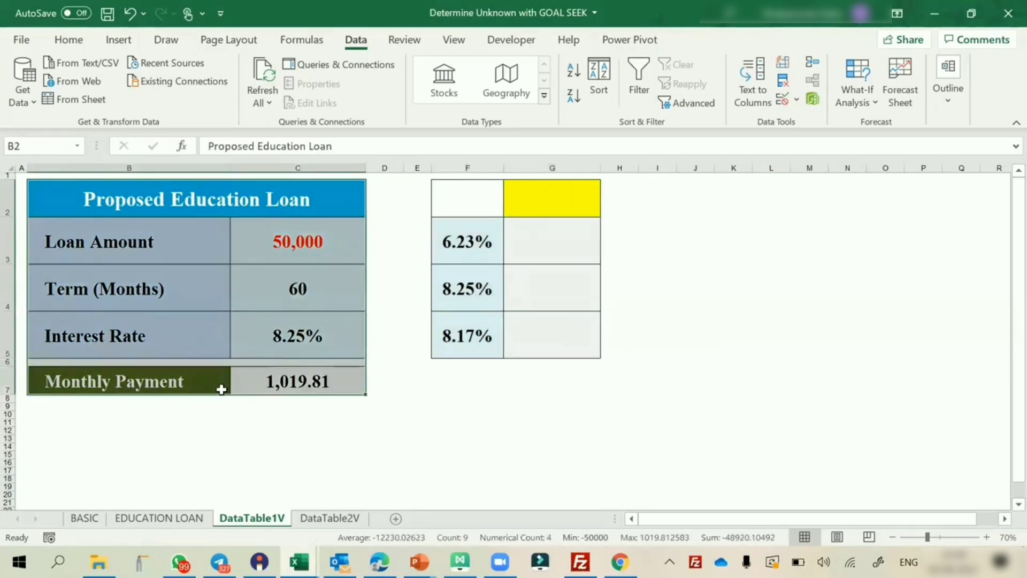
left_click_drag(459, 244, 463, 331)
left_click(553, 206)
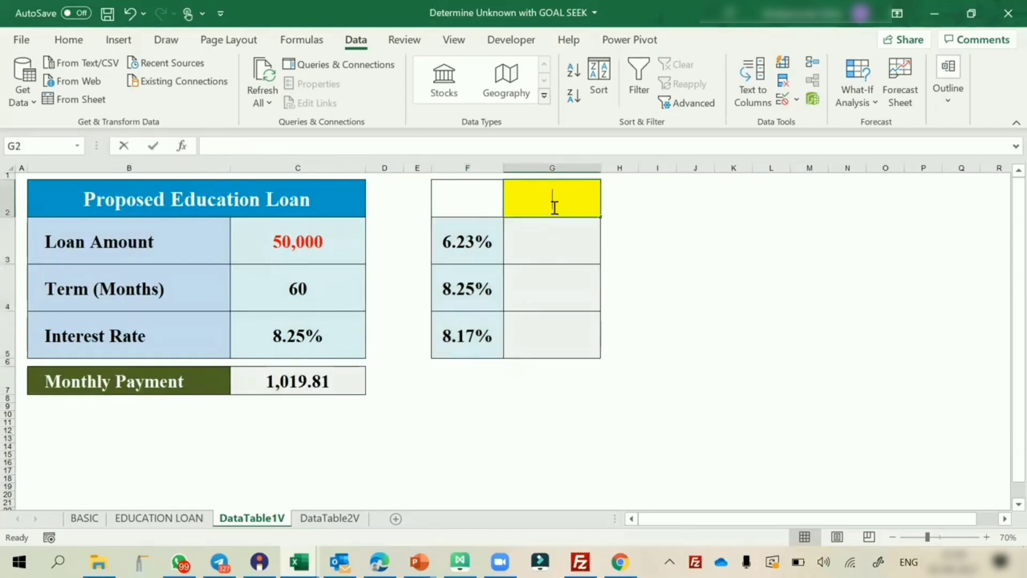
type("=")
left_click(311, 384)
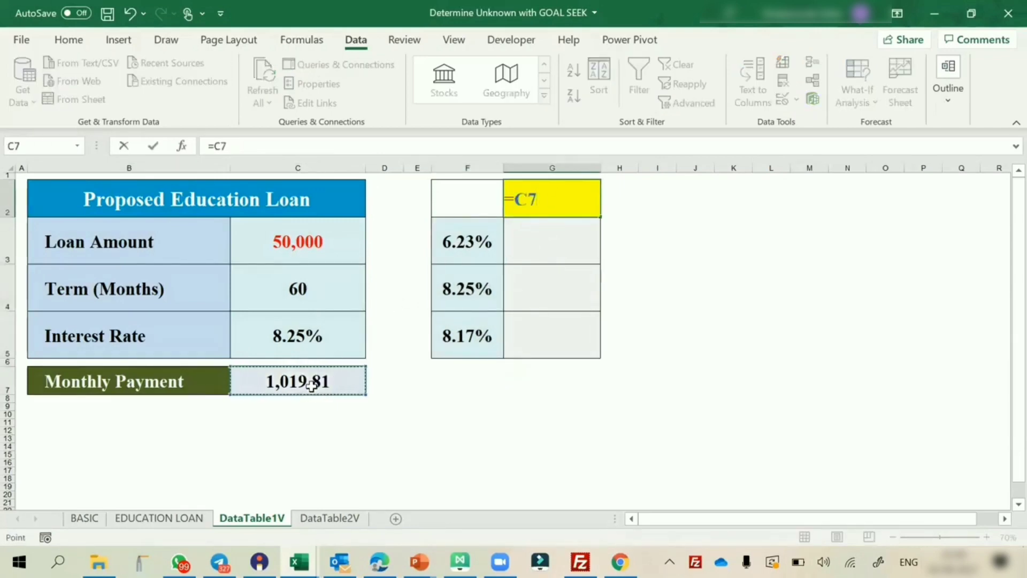
key("Return")
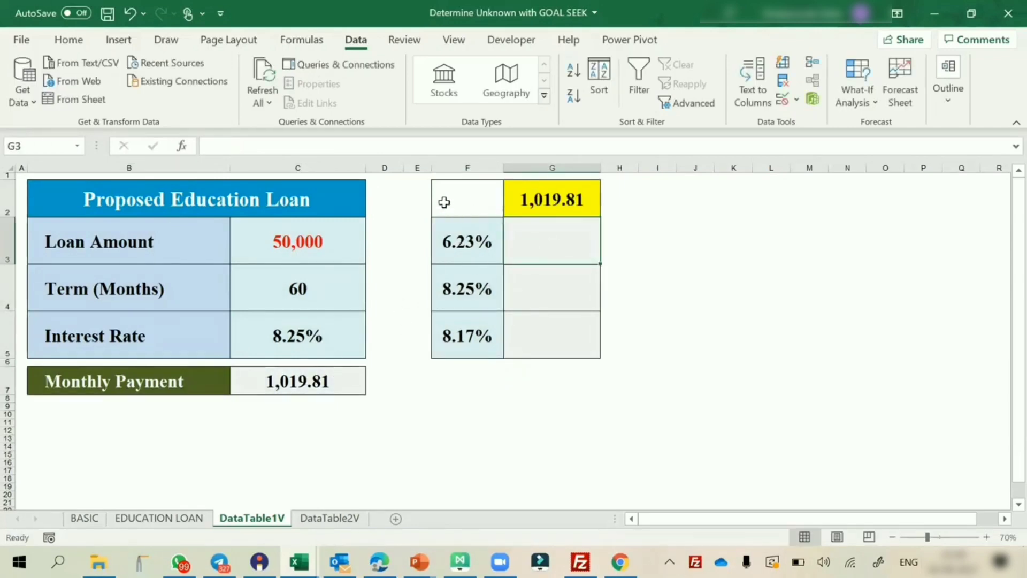
Step: Open the what-if Data Table settings for the range F2:G5
left_click_drag(447, 199, 554, 345)
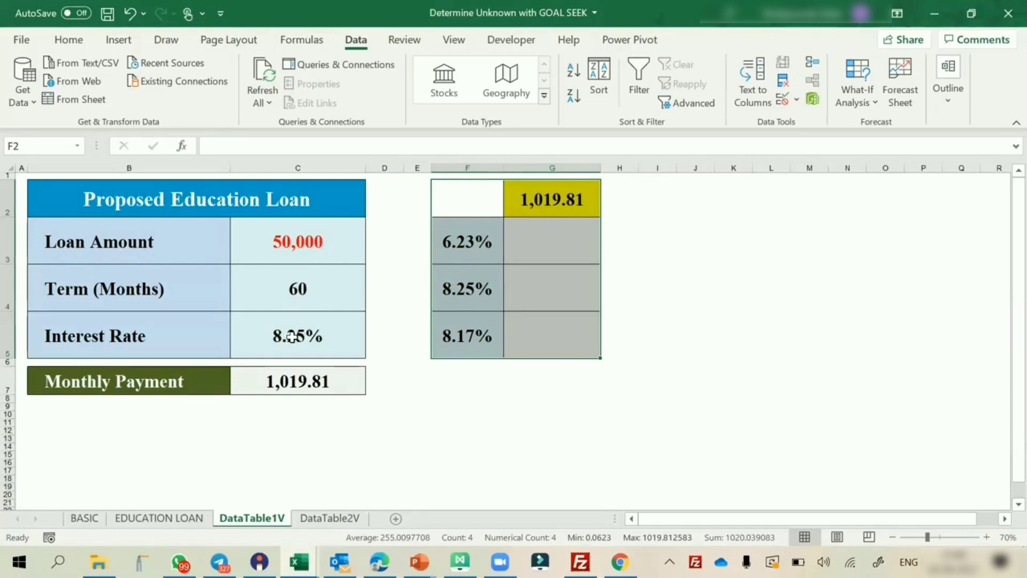
left_click(874, 91)
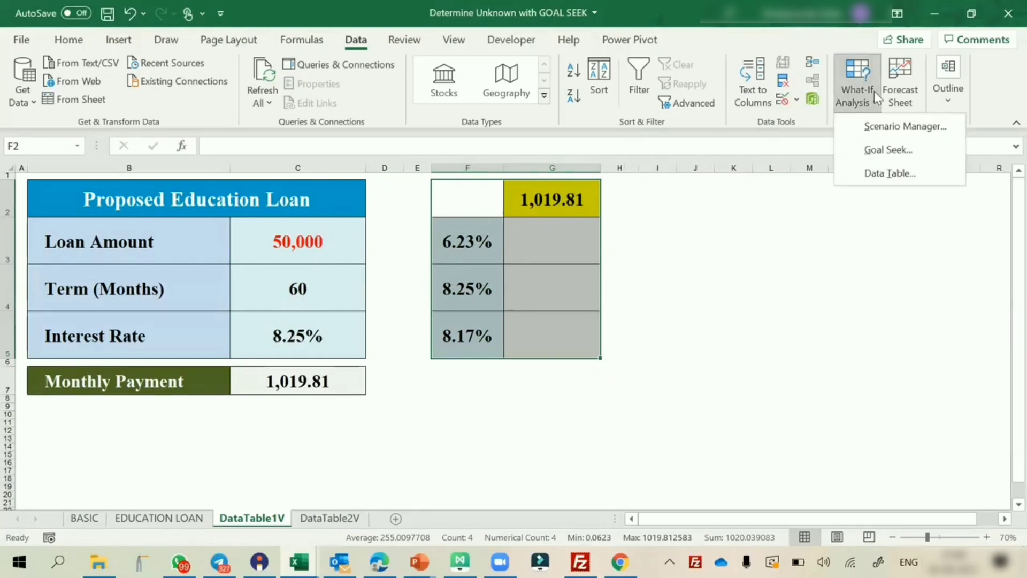
left_click(863, 173)
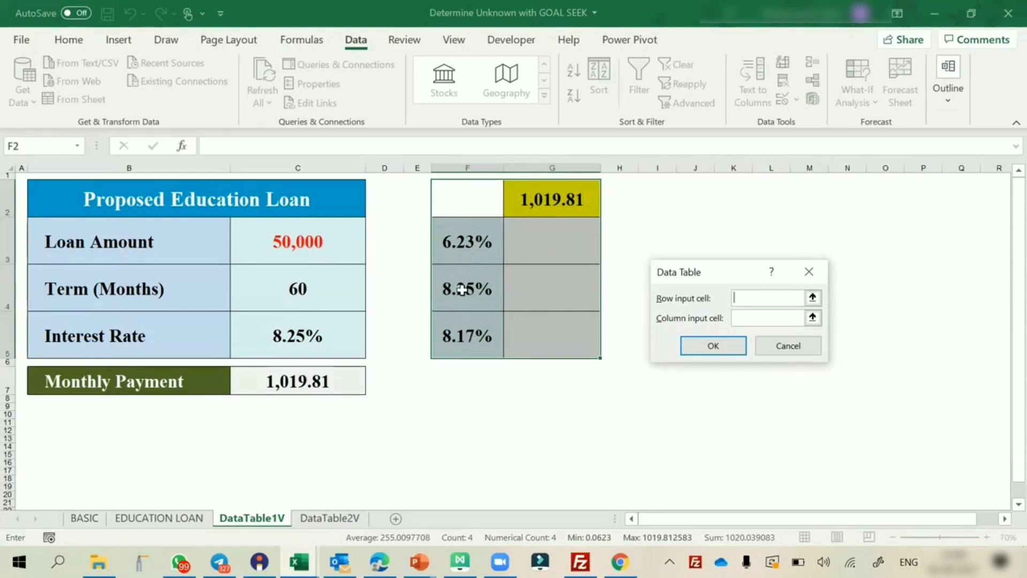
left_click(305, 330)
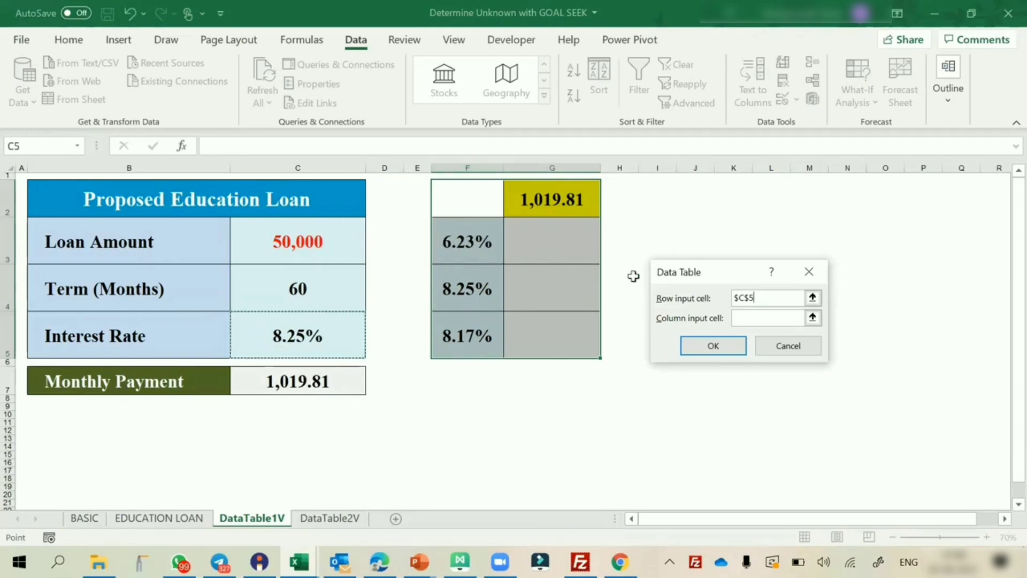
left_click_drag(770, 297, 668, 297)
key("BackSpace")
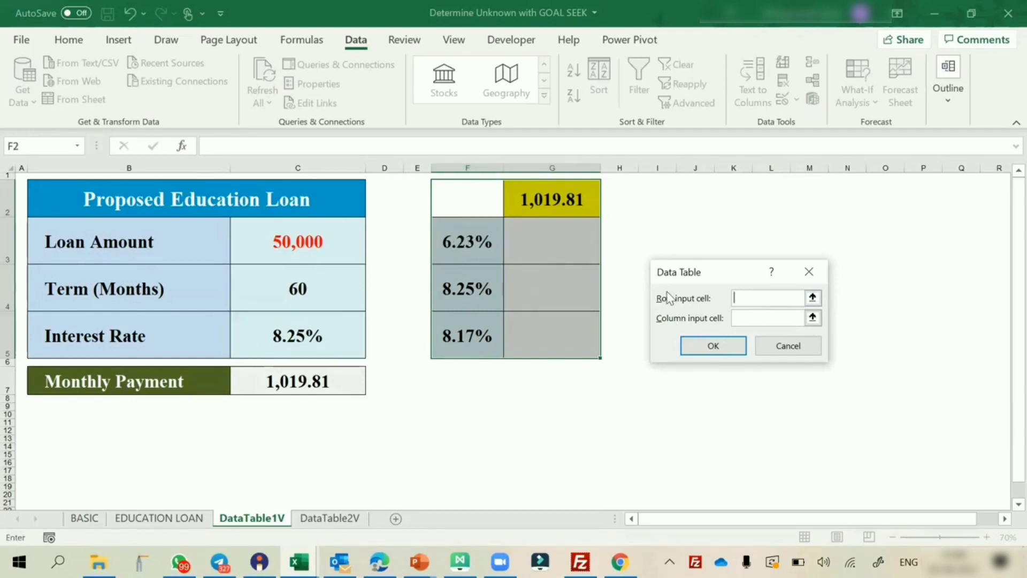
Step: Generate the payments for each interest rate using C5 as the data table's column input cell
left_click(786, 319)
left_click(328, 333)
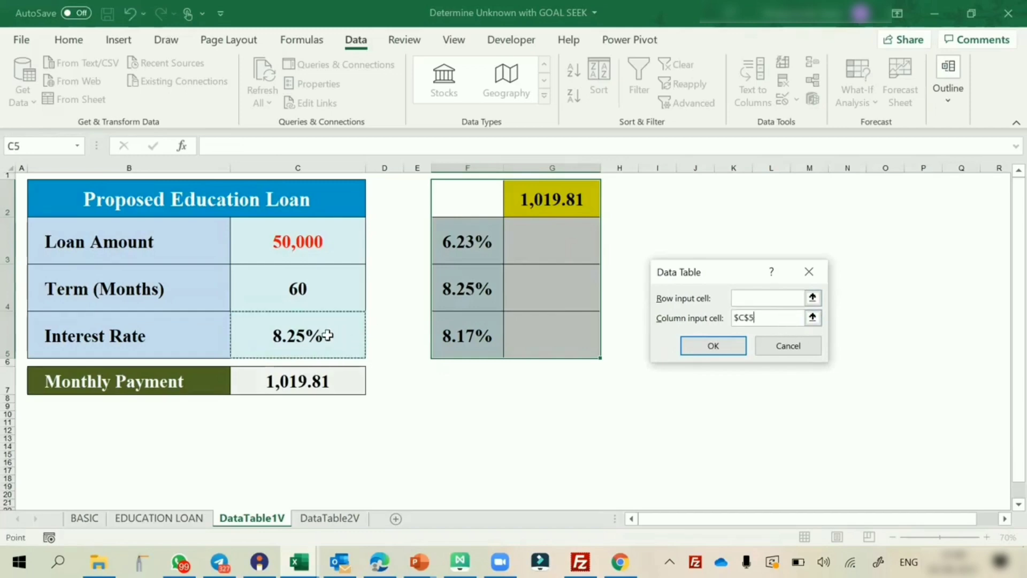
left_click(731, 348)
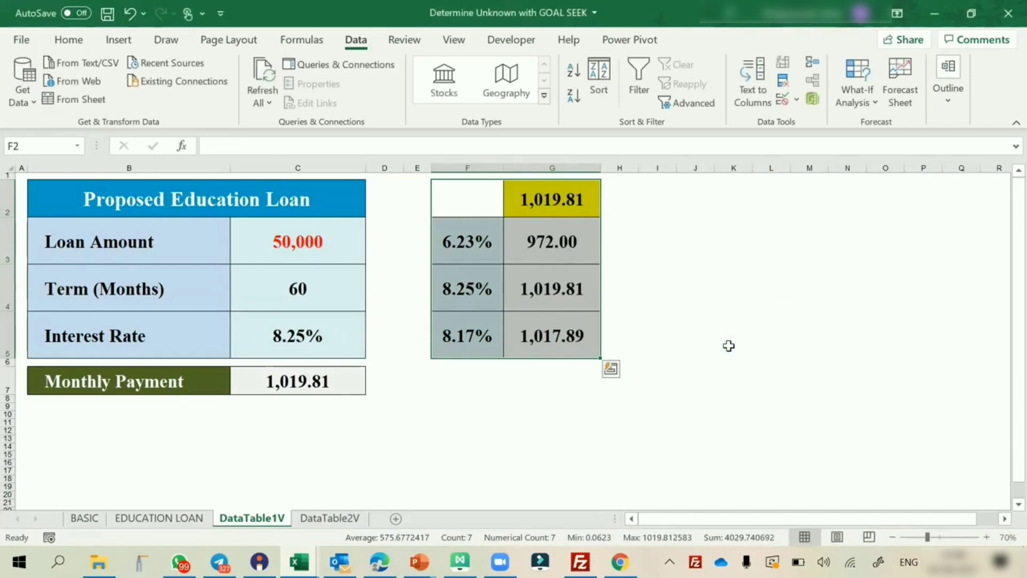
left_click(562, 235)
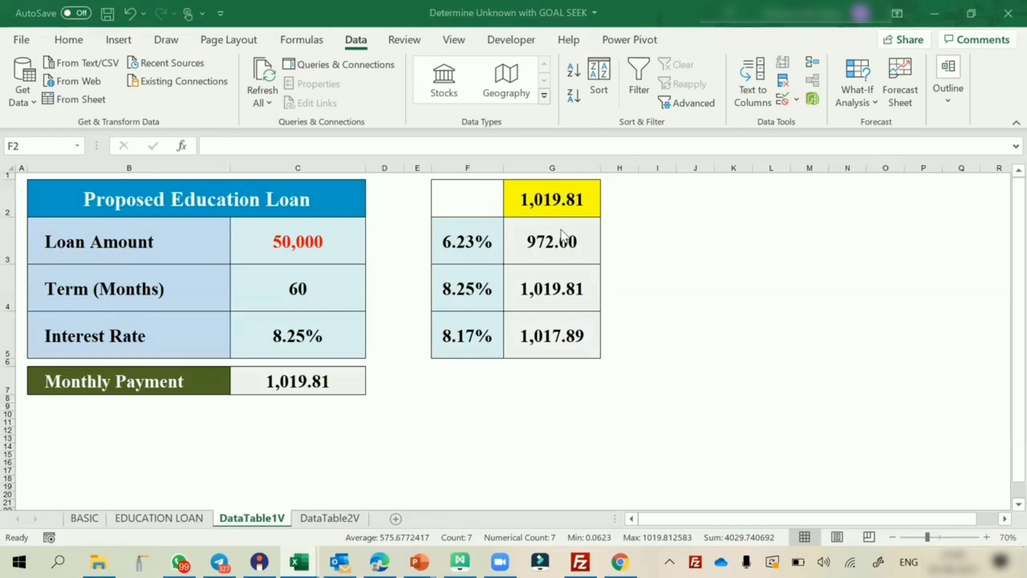
Step: On the DataTable2V sheet, clear the payment results in F3:I5 and the yellow corner cell E2
left_click(312, 516)
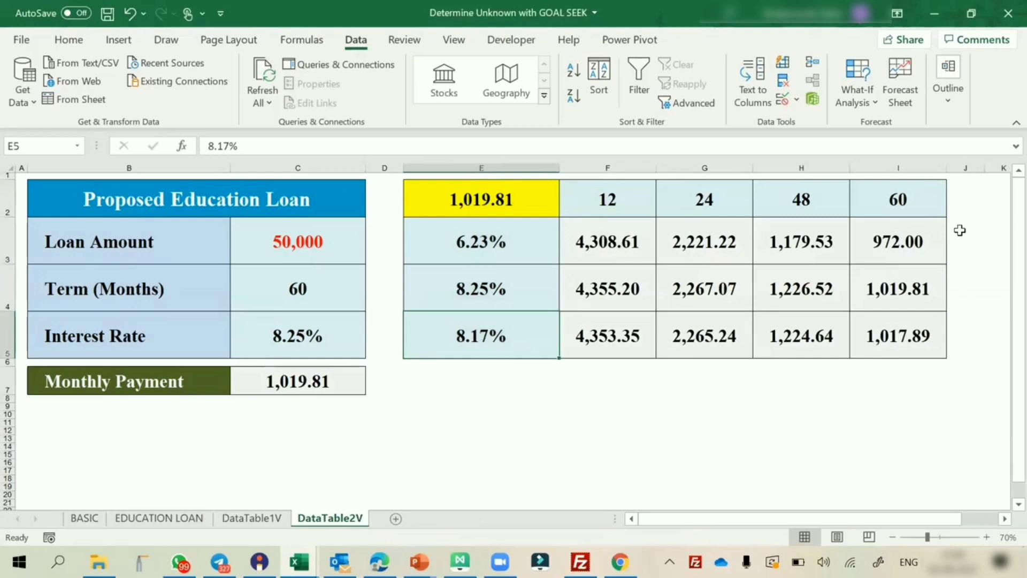
left_click_drag(960, 230, 636, 336)
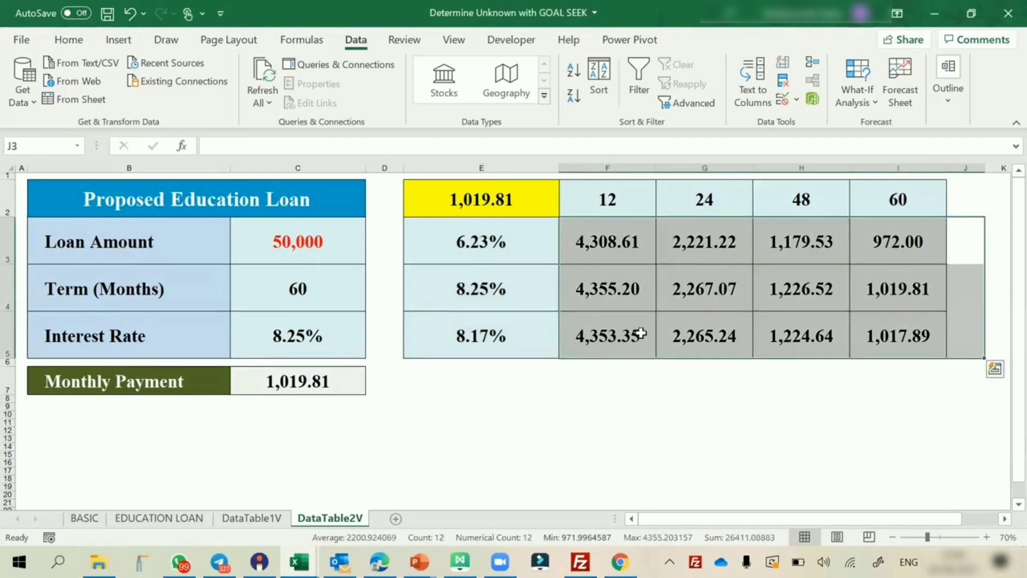
key("Delete")
left_click(477, 198)
key("Delete")
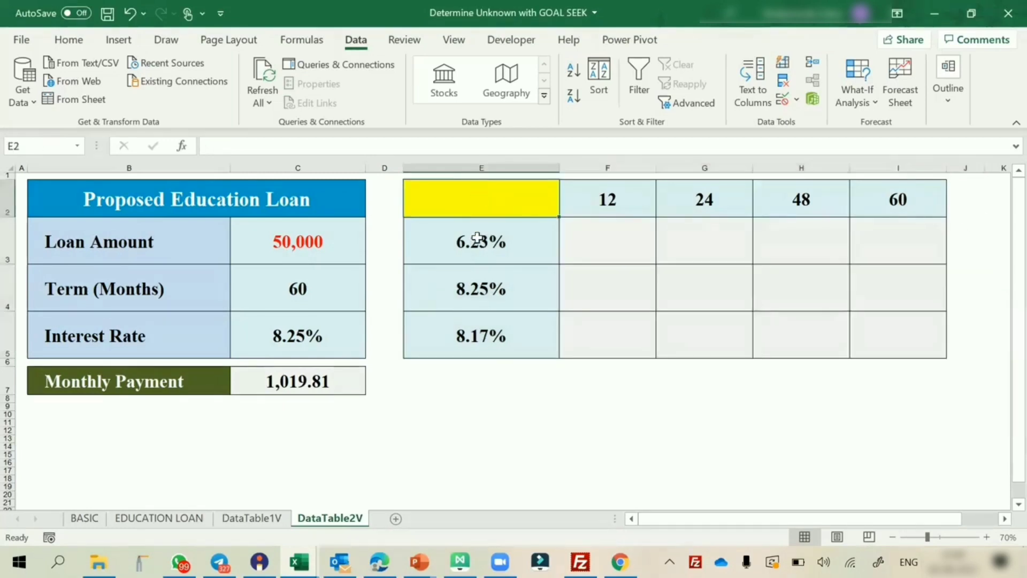
Step: Link the yellow corner cell E2 to the monthly payment in C7 with the formula =C7
left_click_drag(477, 238, 481, 326)
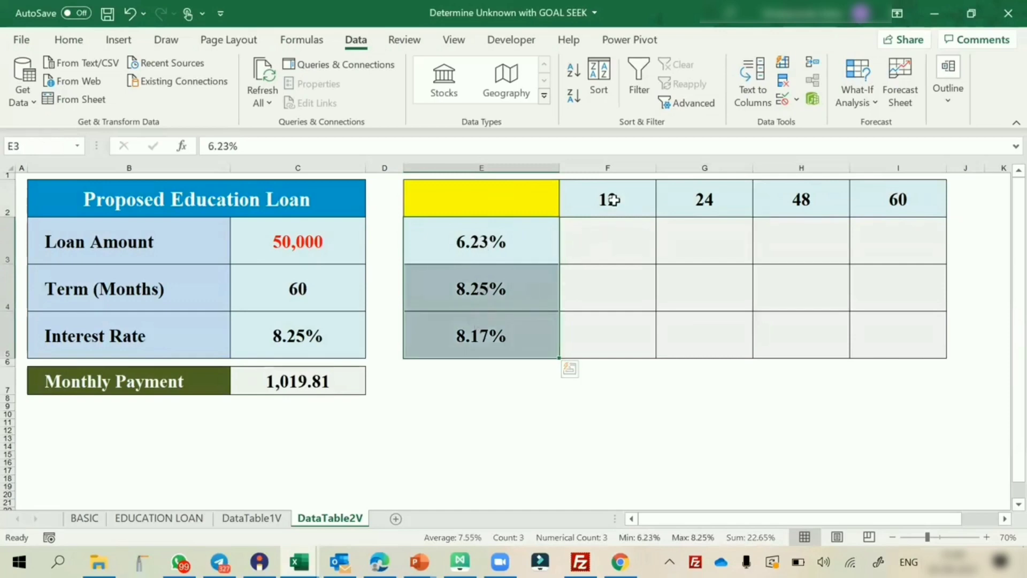
left_click_drag(613, 199, 851, 191)
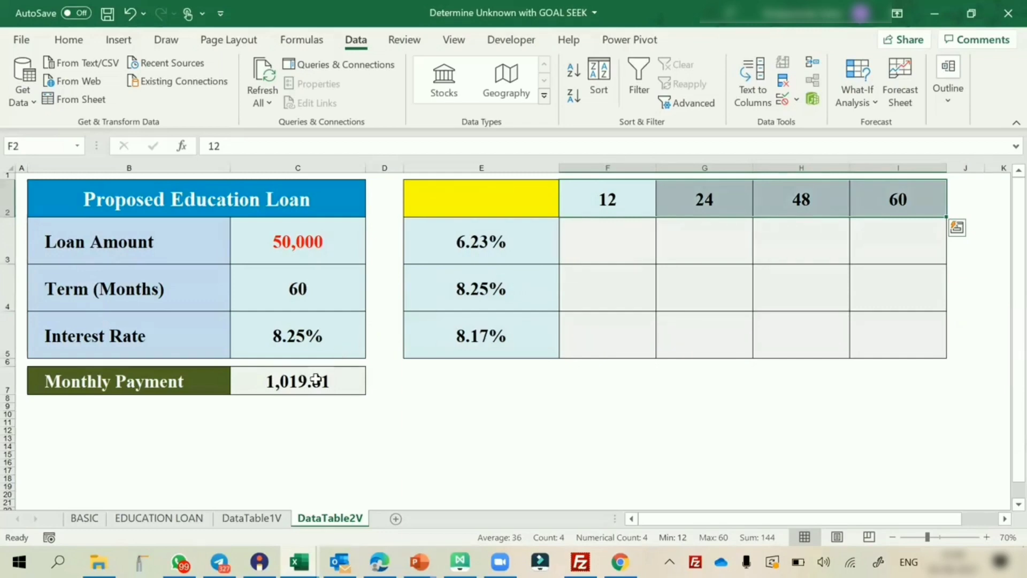
left_click(490, 194)
type("=")
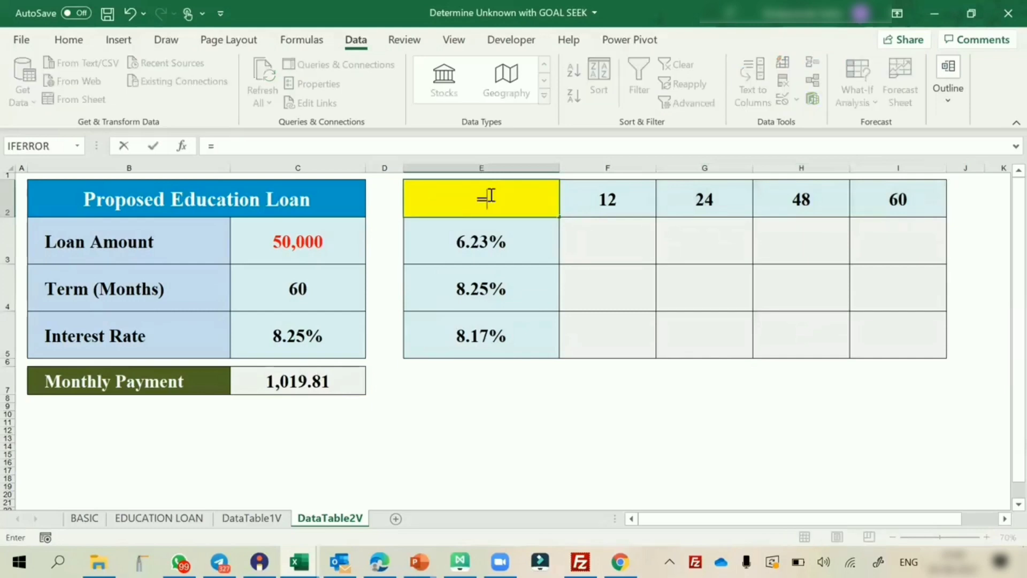
left_click(342, 383)
key("Return")
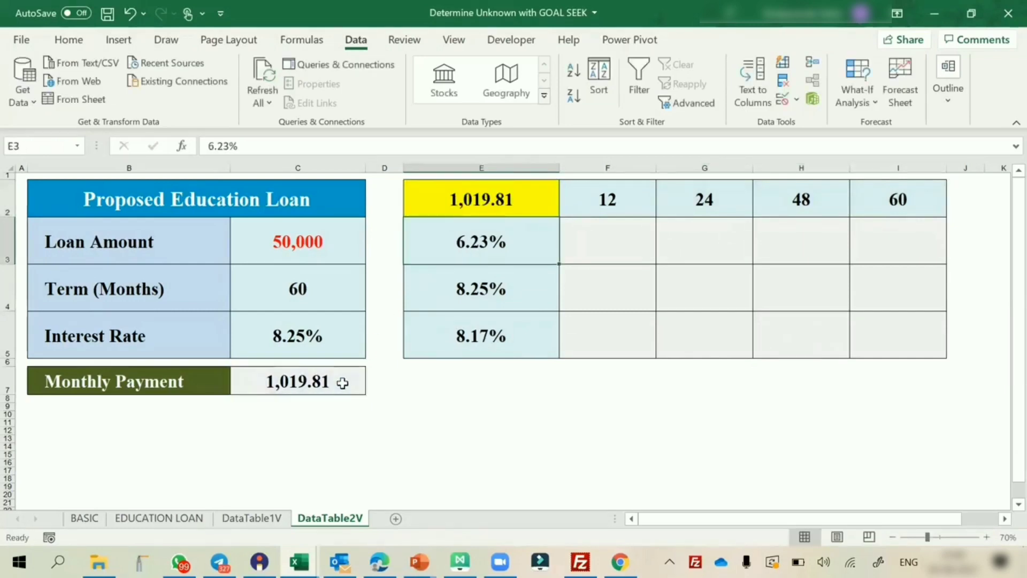
Step: Generate a two-variable data table over E2:I5 with C4 as the row input cell and C5 as the column input cell
left_click_drag(500, 199, 884, 339)
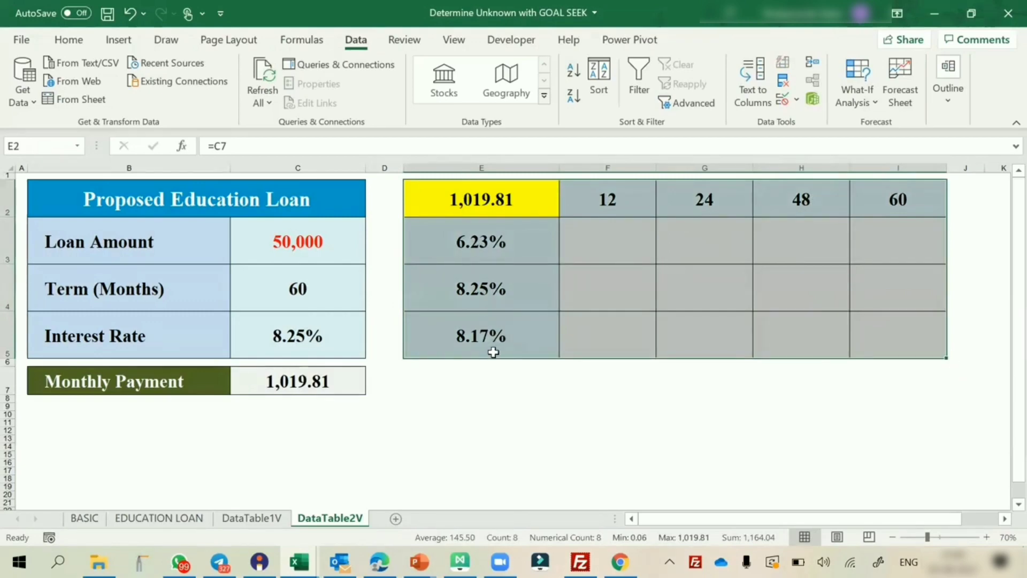
left_click(855, 105)
left_click(891, 172)
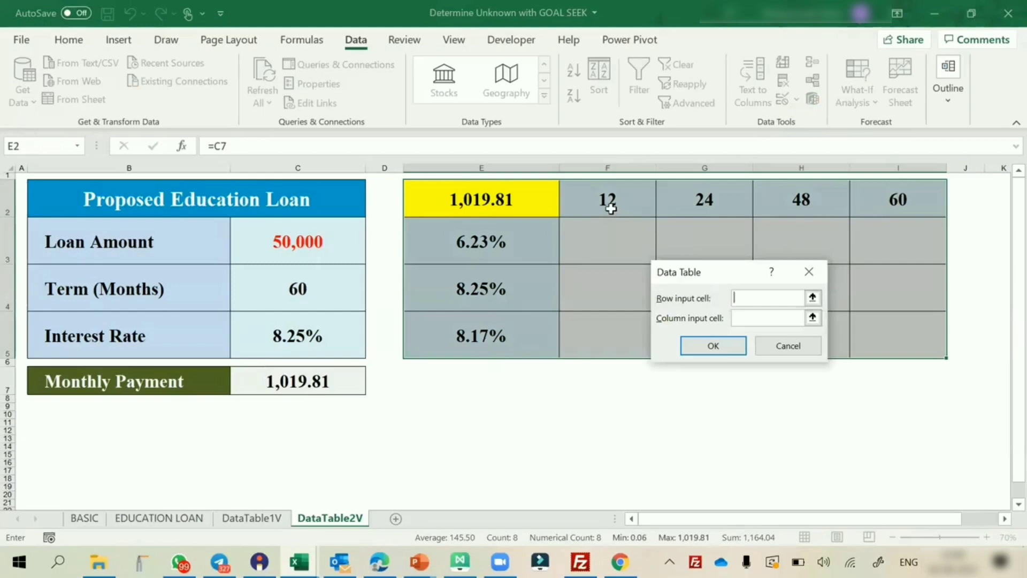
left_click(294, 288)
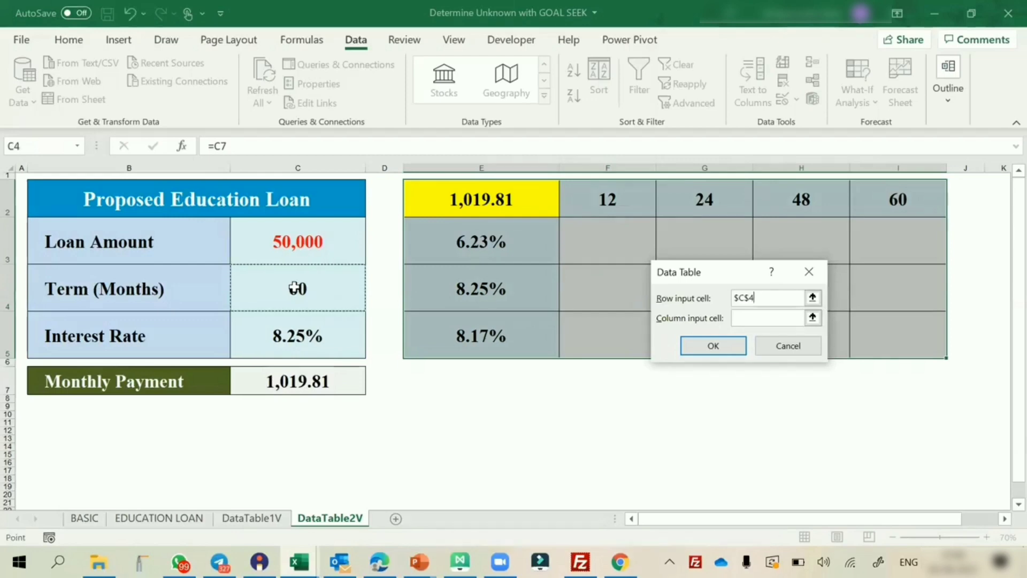
left_click(753, 320)
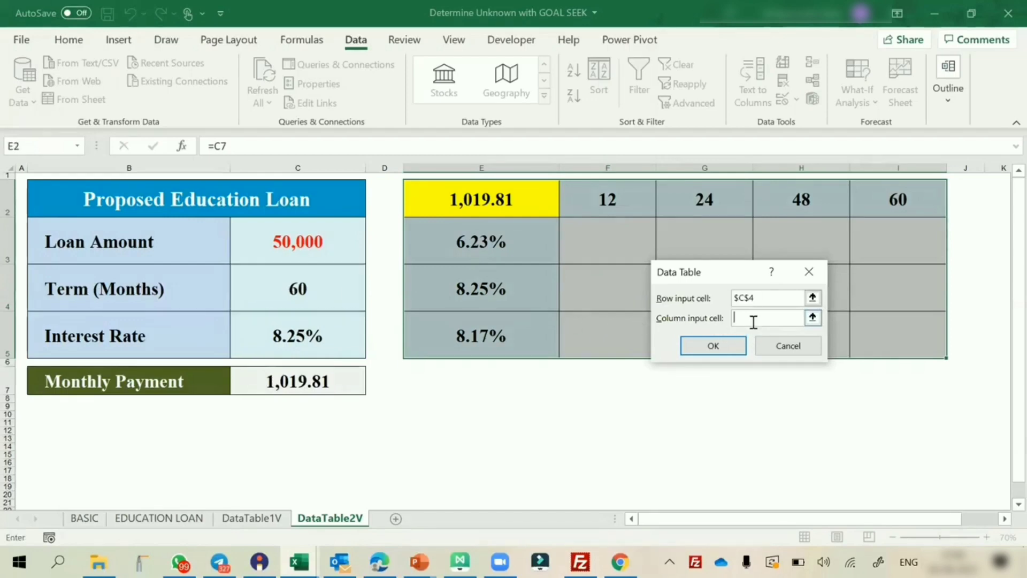
left_click(331, 336)
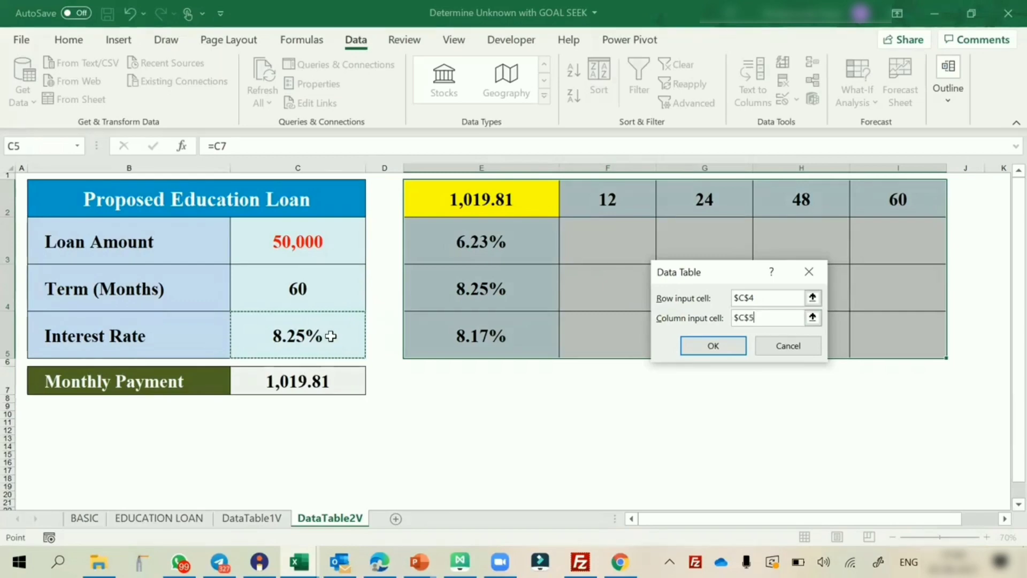
left_click(714, 346)
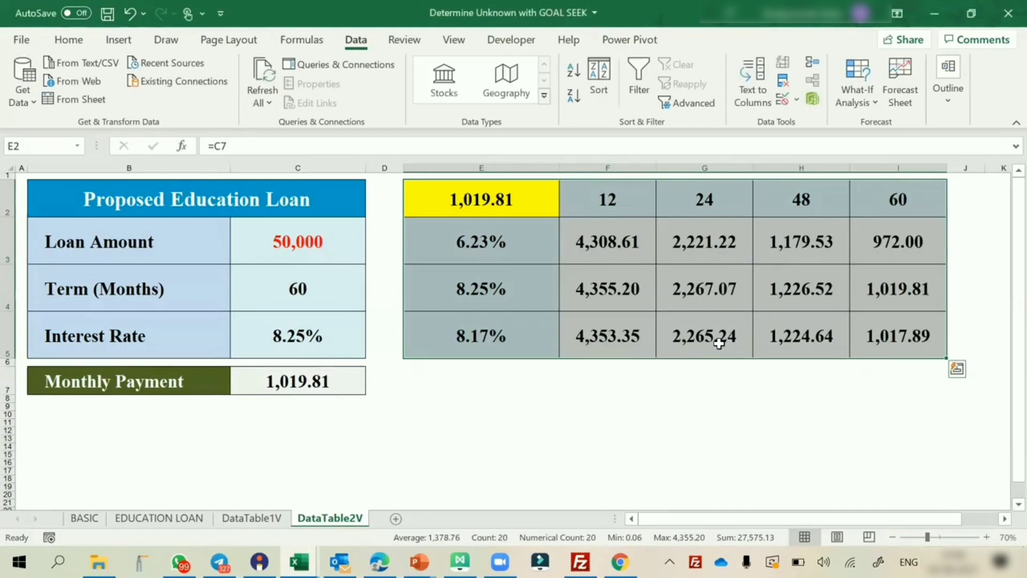
Step: Switch to the Microsoft Excel Masterclass presentation in PowerPoint and review the slide listing the What-If Analysis tools
left_click(708, 203)
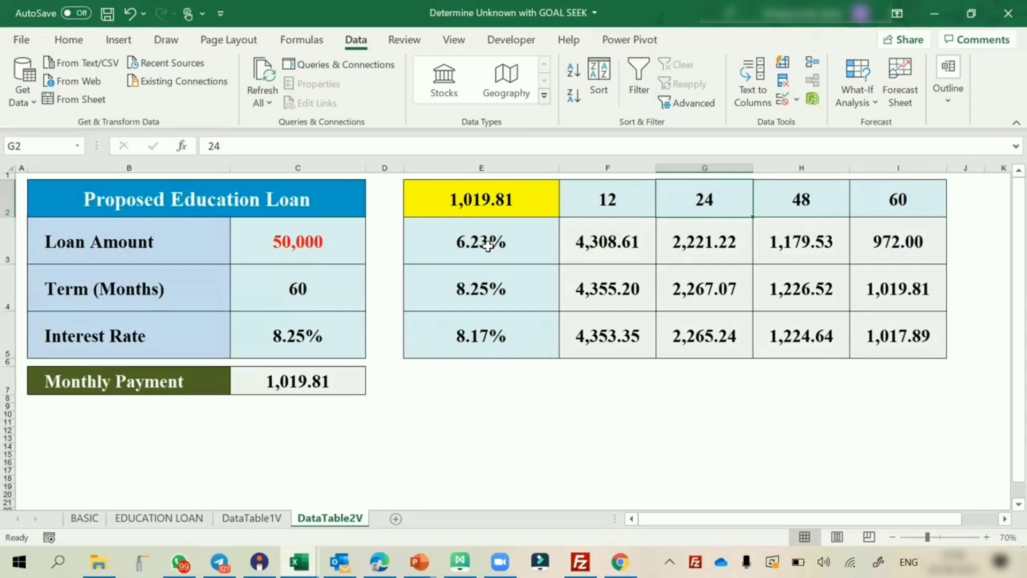
left_click_drag(182, 201, 249, 369)
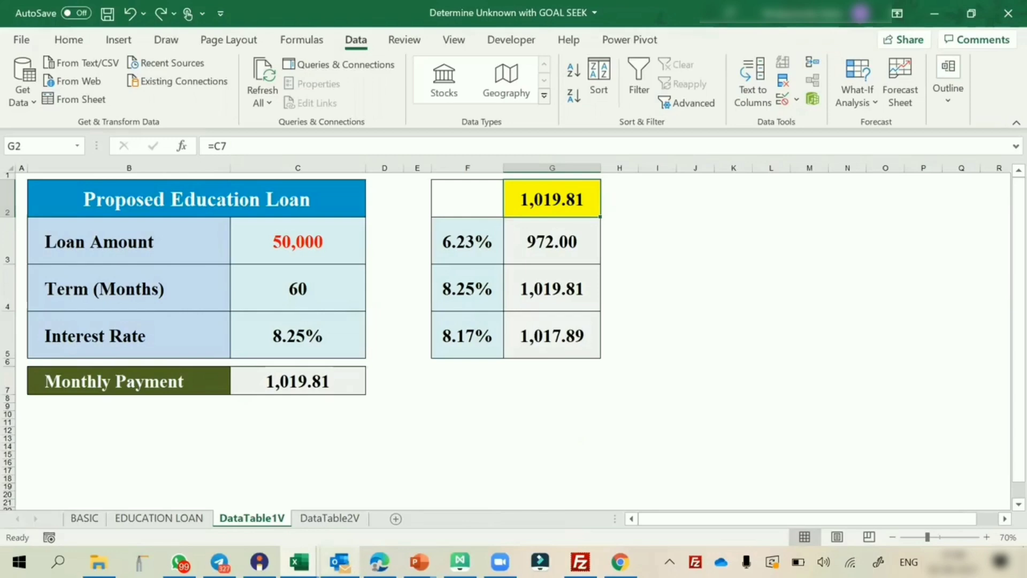
mouse_move(420, 561)
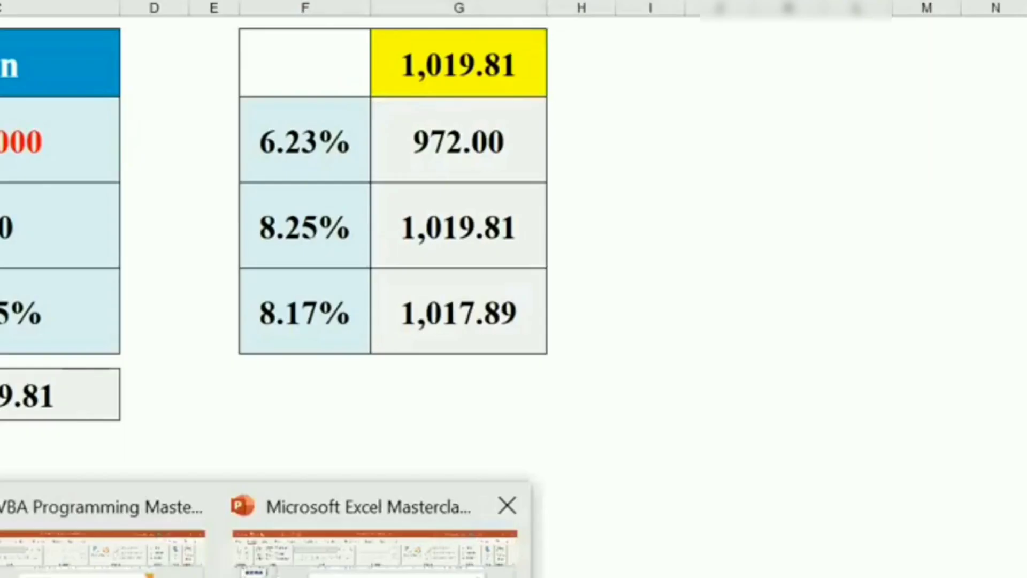
left_click(374, 567)
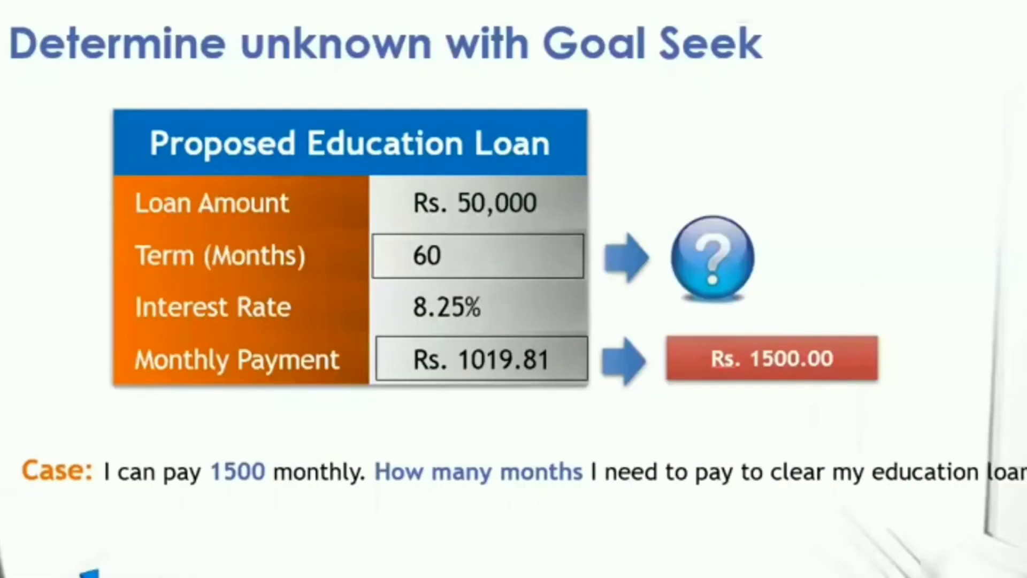
key("Right")
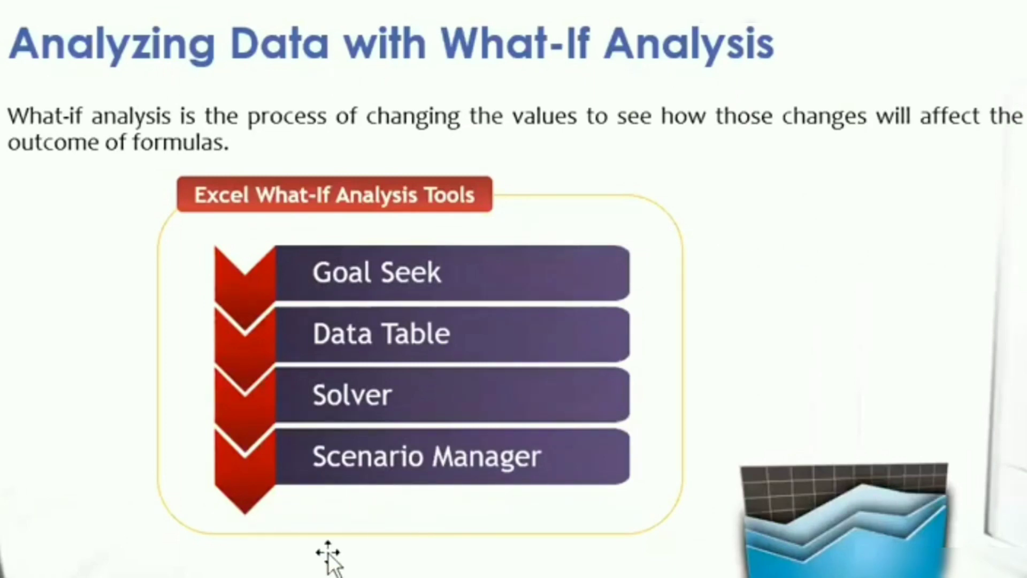
Step: Return to the Excel workbook and set the loan term in C4 of the EDUCATION LOAN sheet to 60 months
mouse_move(299, 561)
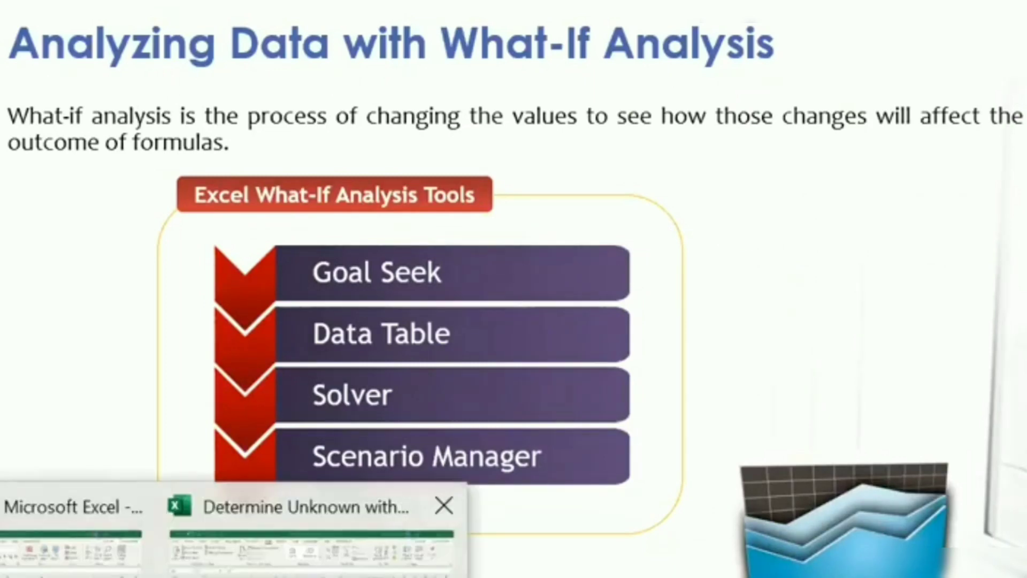
left_click(310, 541)
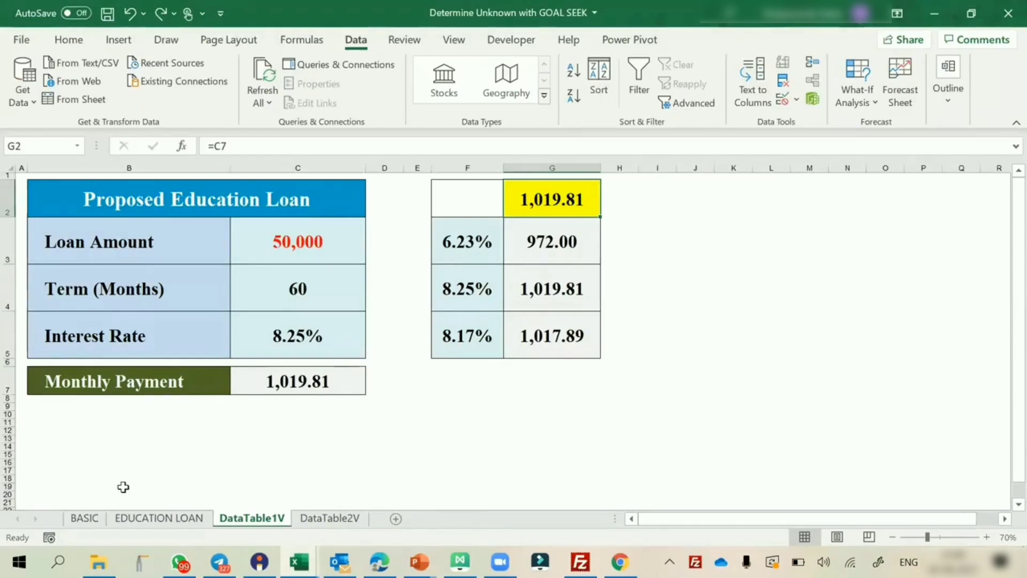
left_click(115, 519)
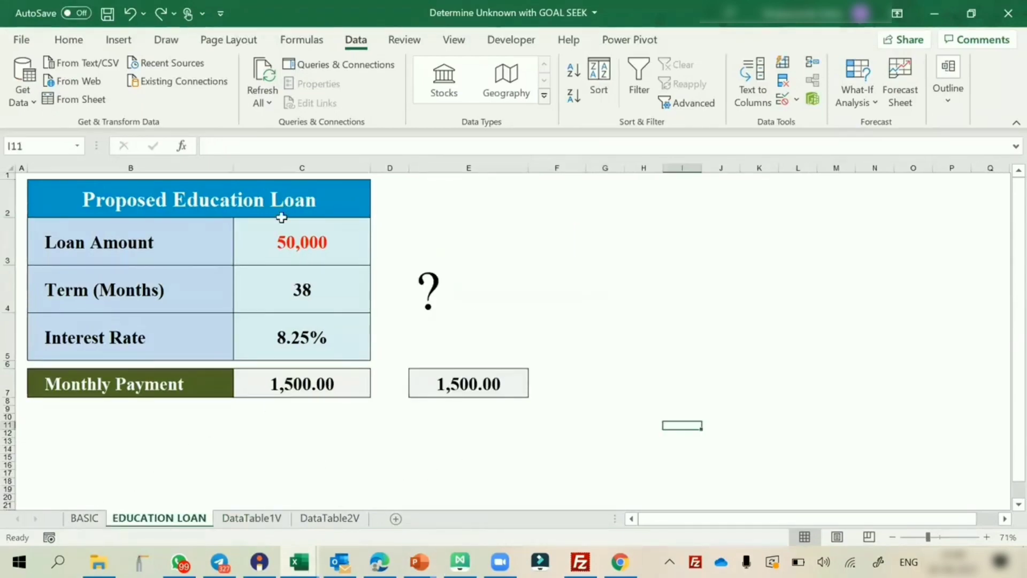
left_click(276, 234)
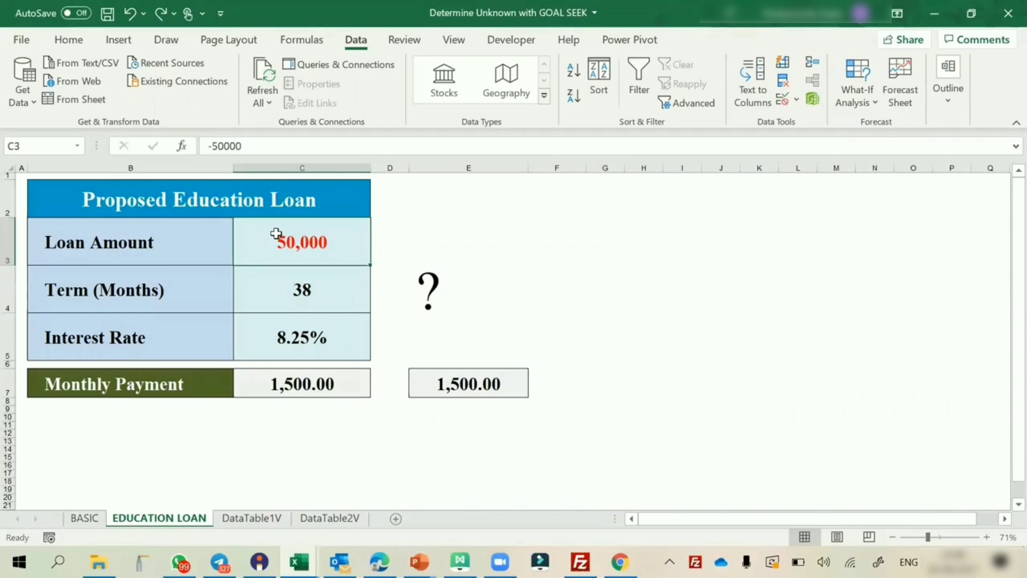
left_click(291, 285)
type("60")
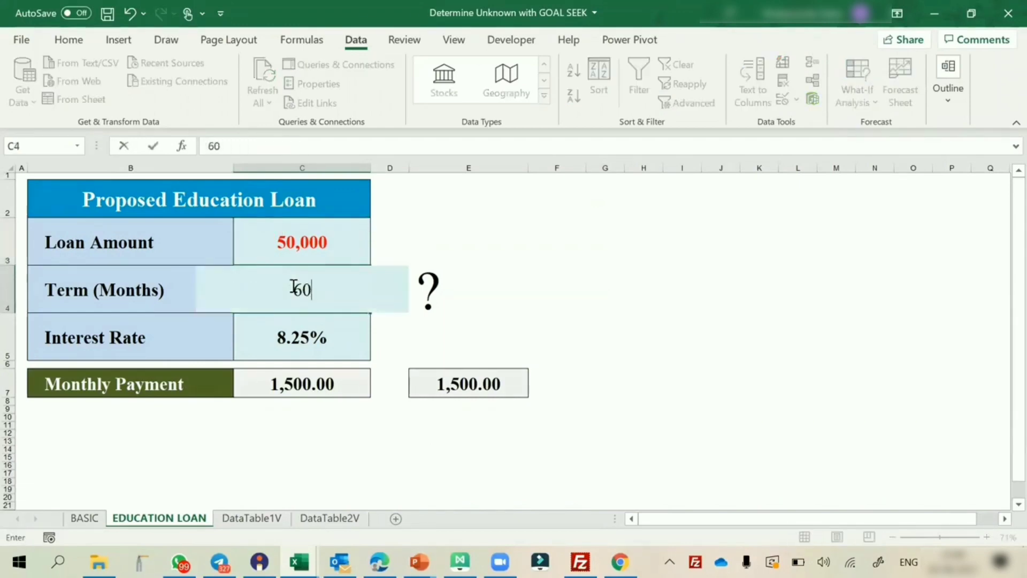
key("Return")
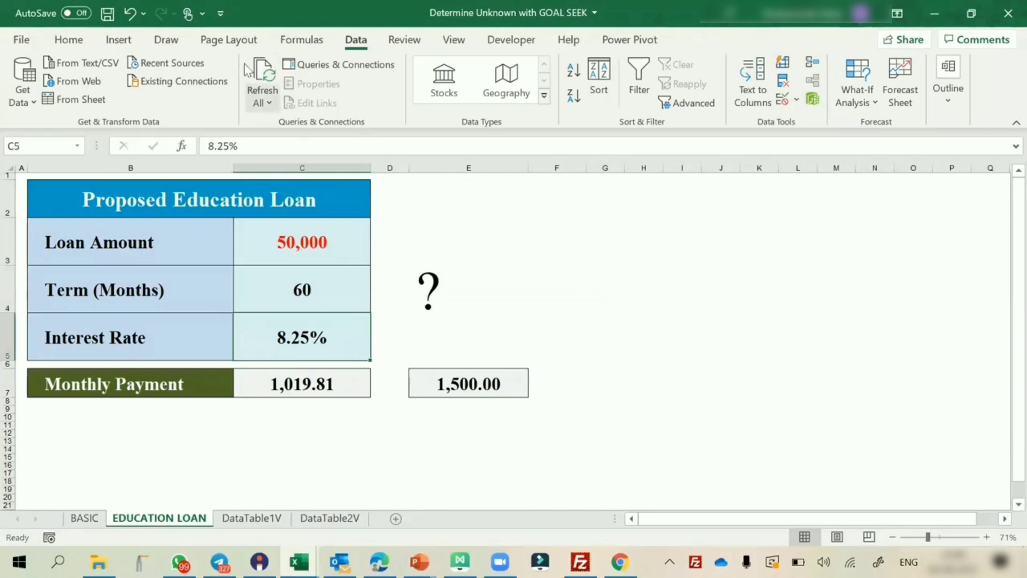
Step: Start a new scenario named ICICI in Scenario Manager with C3:C5 as its changing cells
left_click(853, 102)
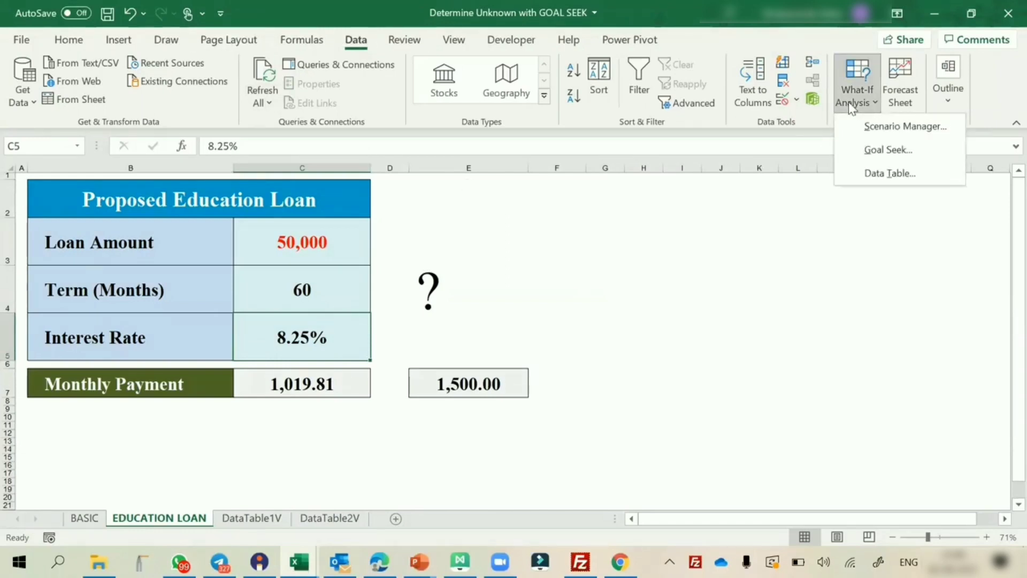
left_click(899, 126)
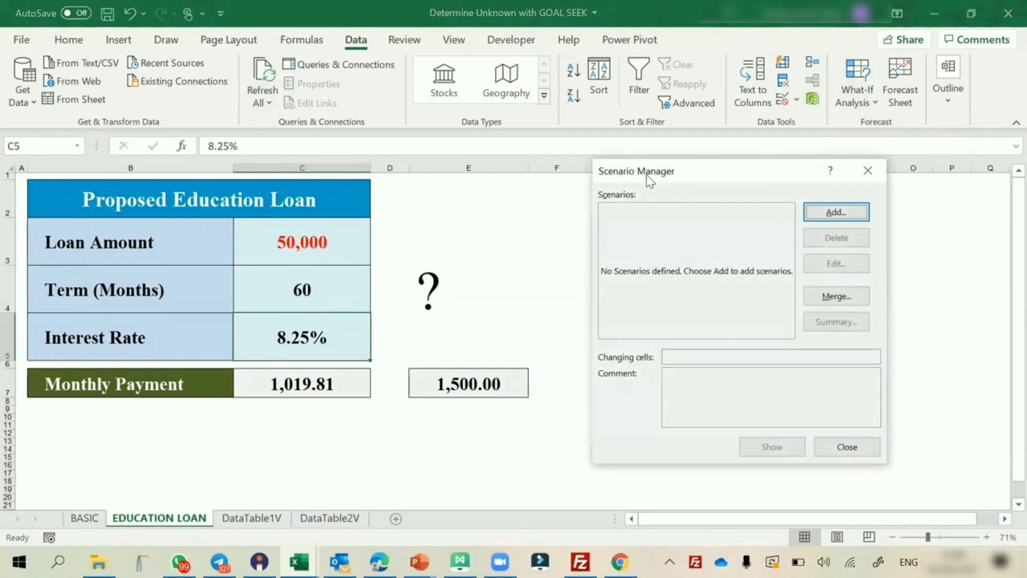
left_click(822, 212)
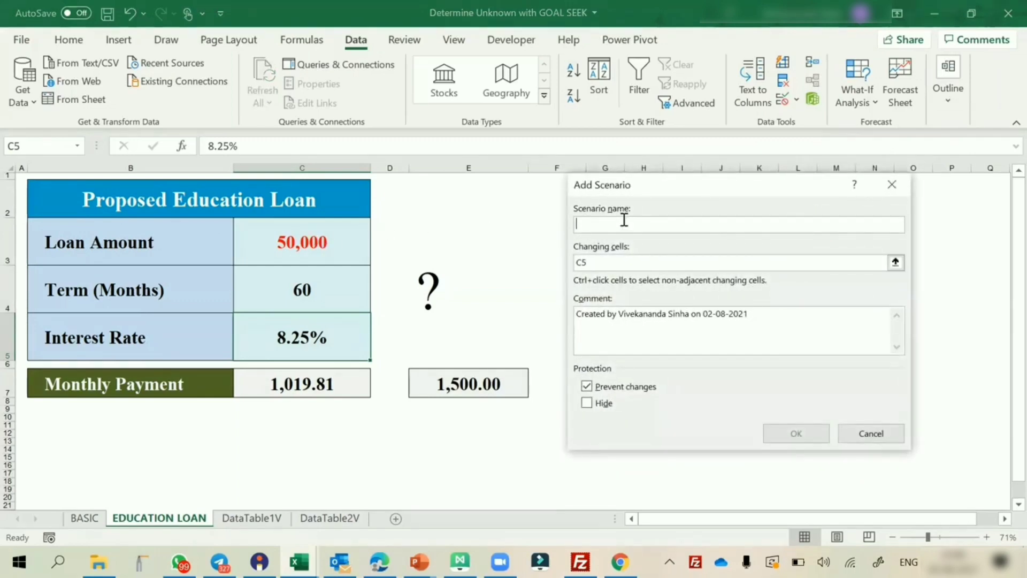
type("ICICI")
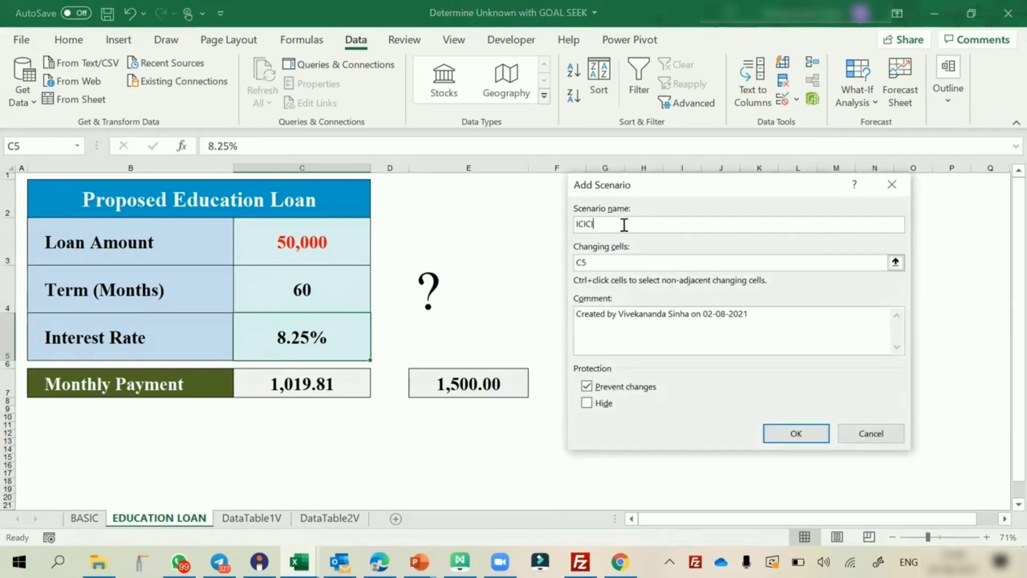
left_click_drag(603, 263, 542, 263)
key("BackSpace")
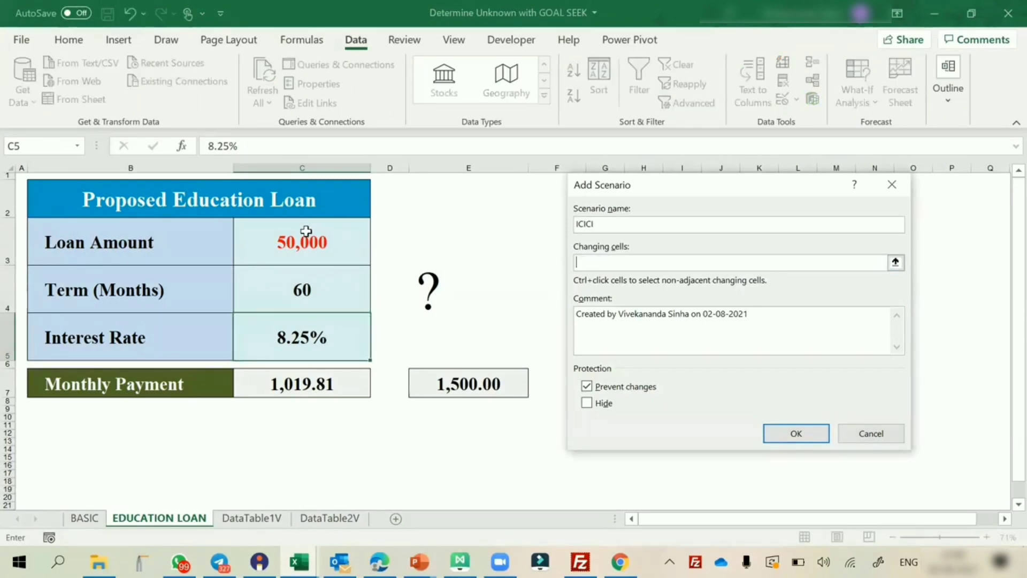
left_click_drag(300, 235, 290, 337)
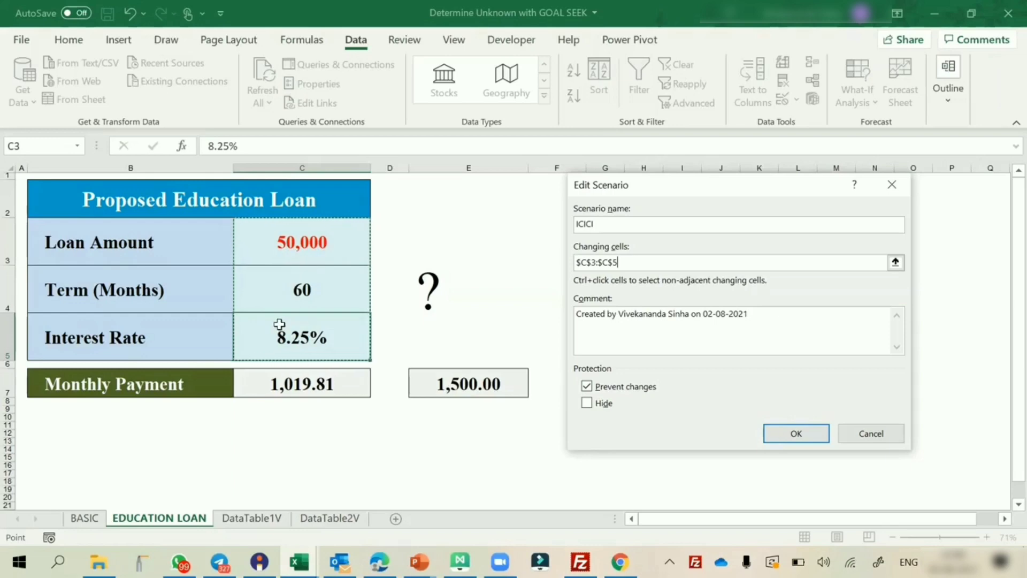
Step: Replace the ICICI scenario's comment with "Document Submitted" and save it with the values -50000, 60 and 0.0825
left_click_drag(635, 264, 543, 259)
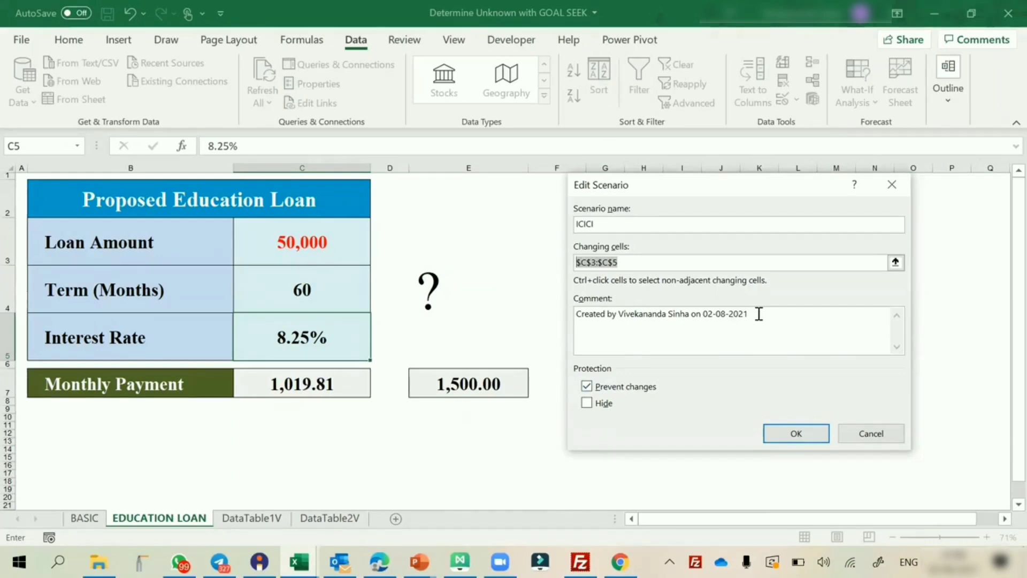
key("Tab")
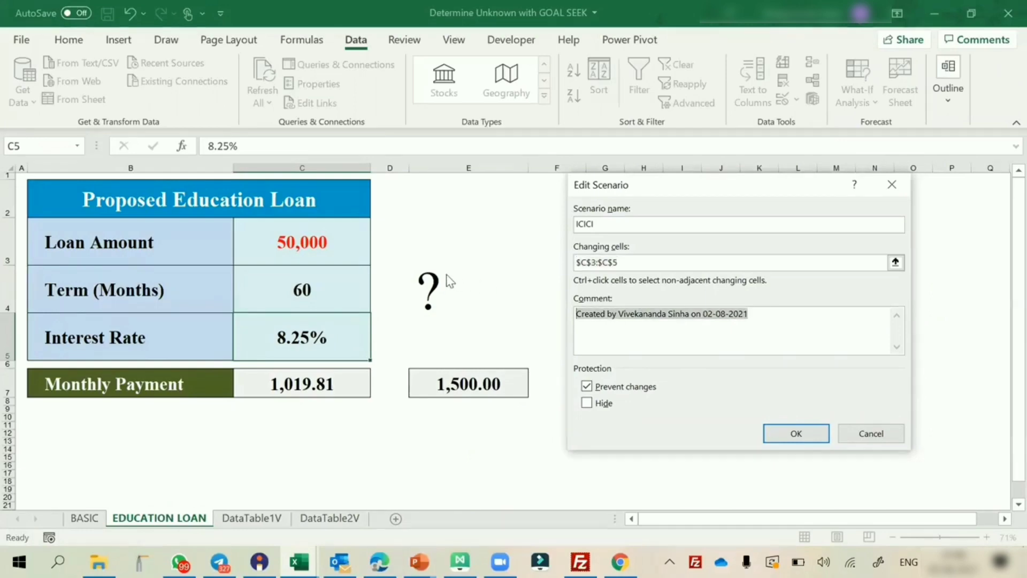
type("Document Su")
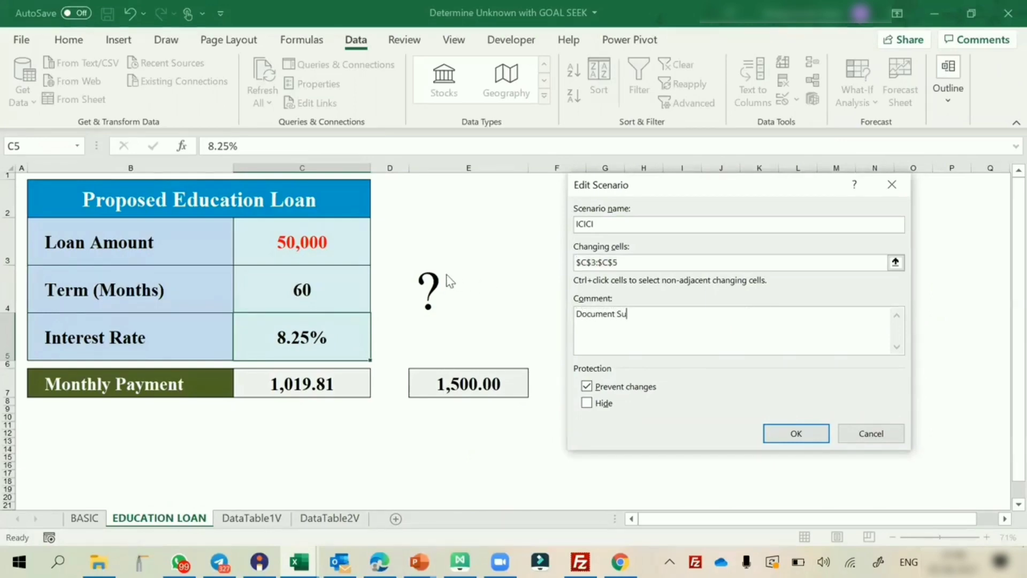
type("bmitted")
left_click(796, 433)
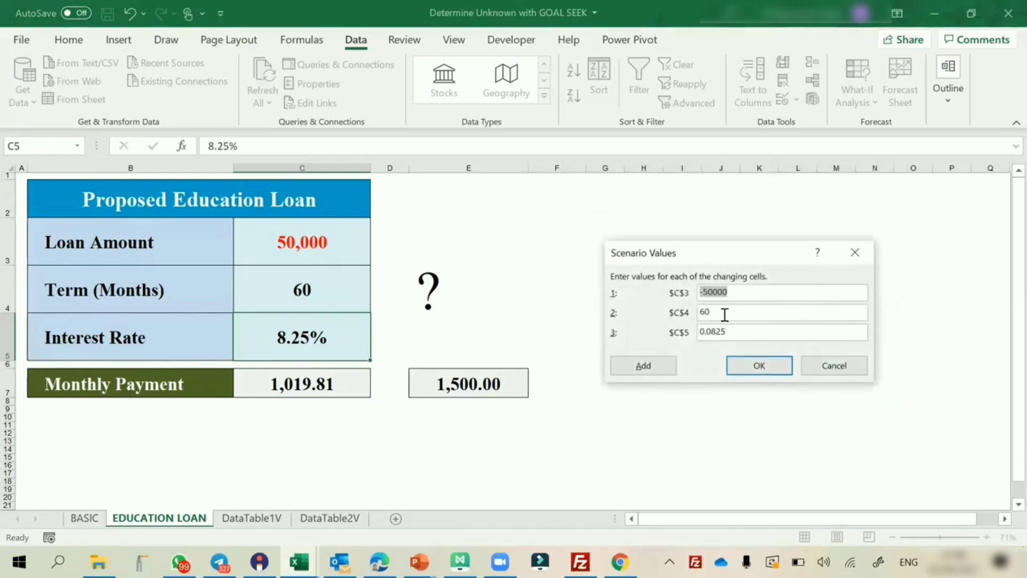
left_click(758, 363)
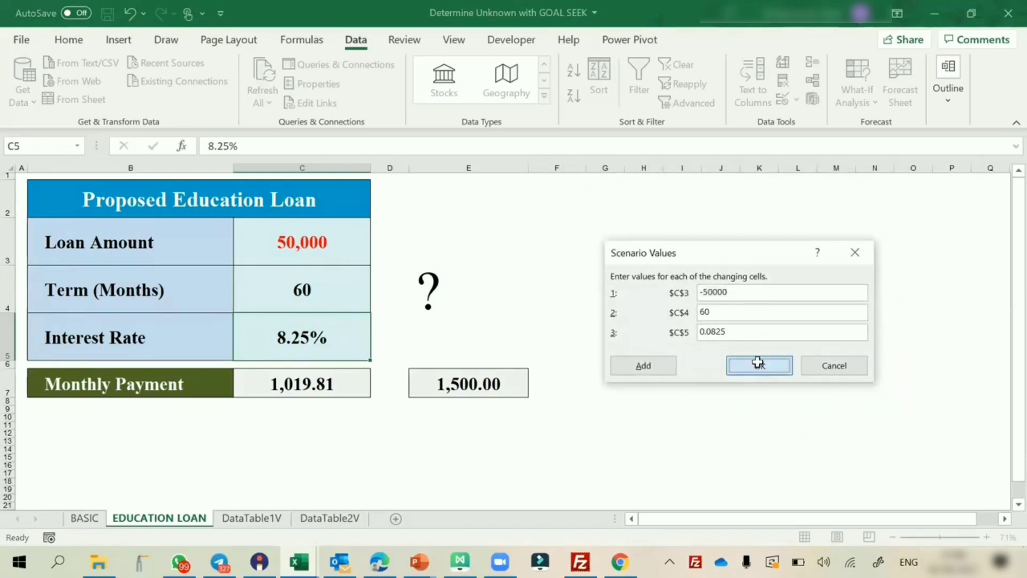
left_click(845, 447)
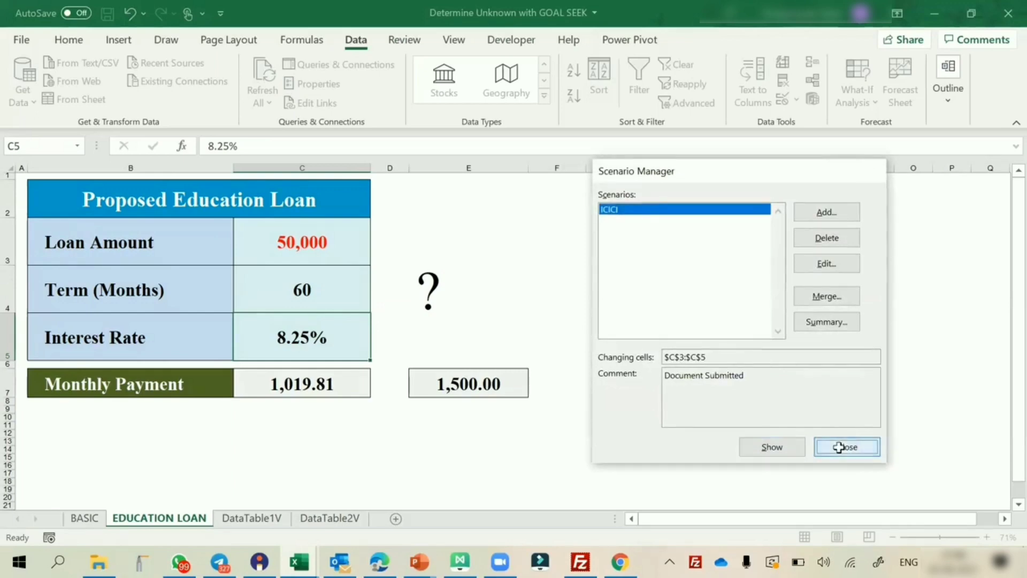
Step: Change the loan amount in C3 to -100000
double_click(309, 249)
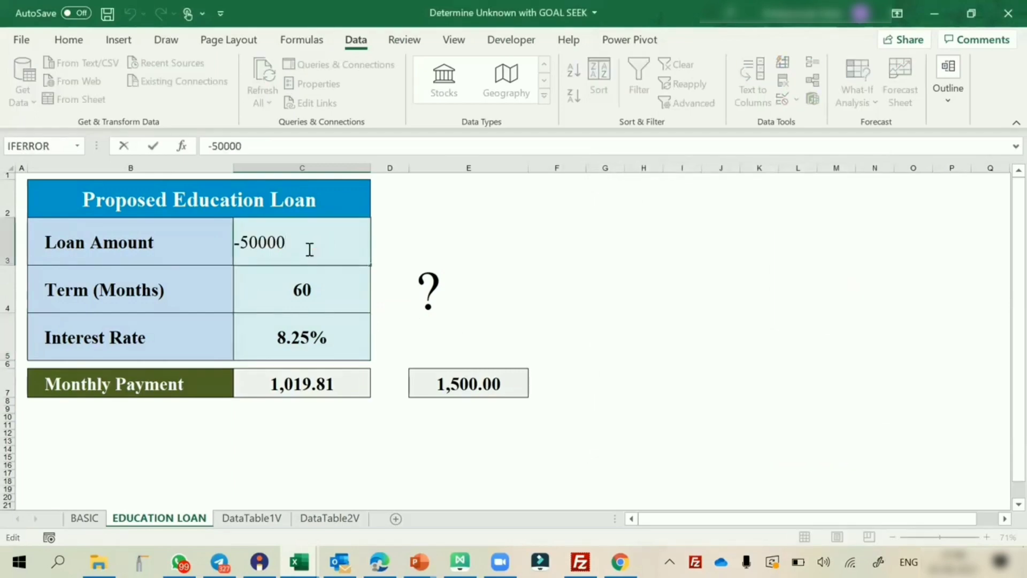
key("Escape")
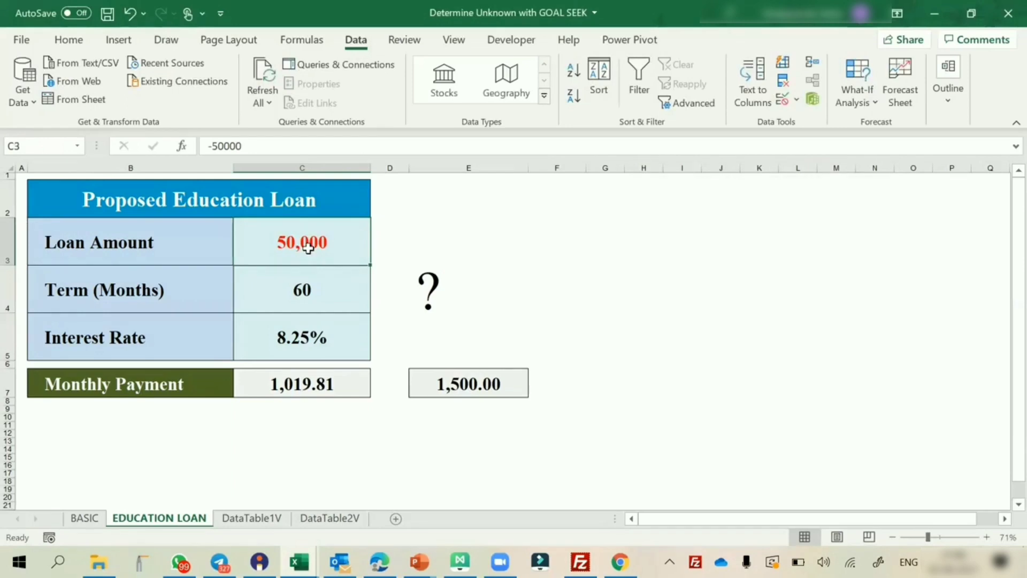
left_click(220, 145)
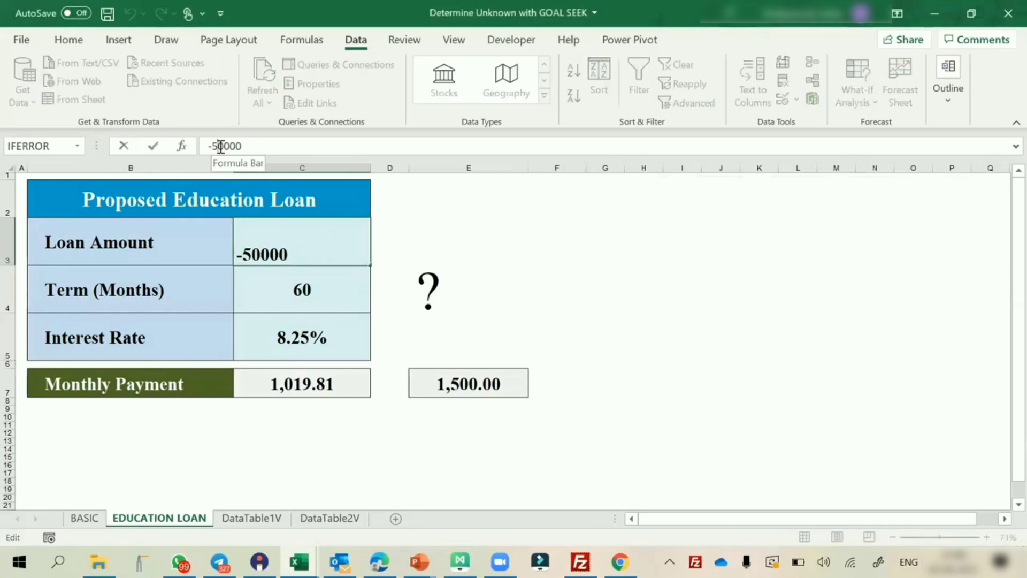
key("BackSpace")
type("10")
key("Return")
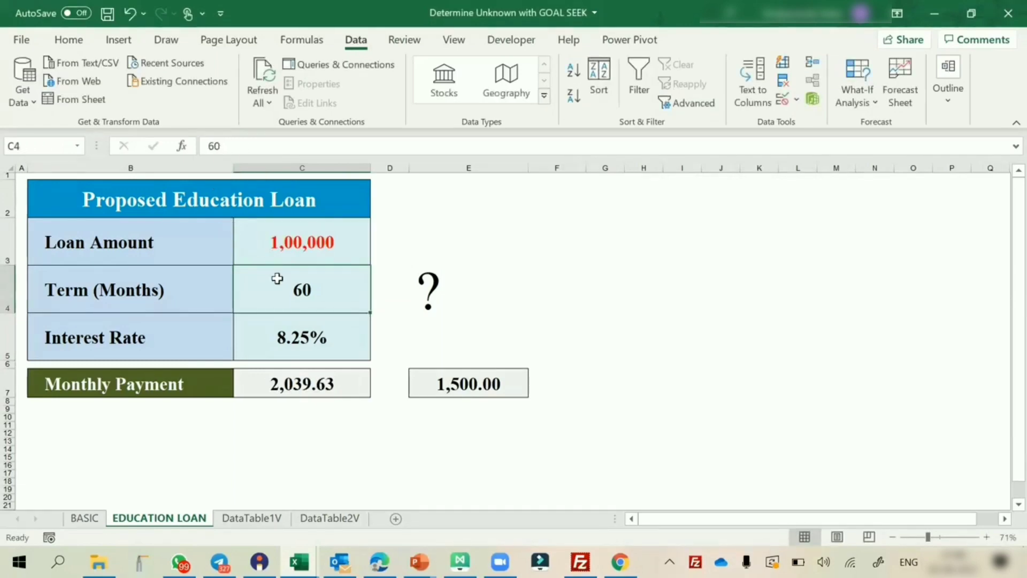
Step: Set the loan term in C4 to 24 months and the interest rate in C5 to 7.72%
type("24")
key("Return")
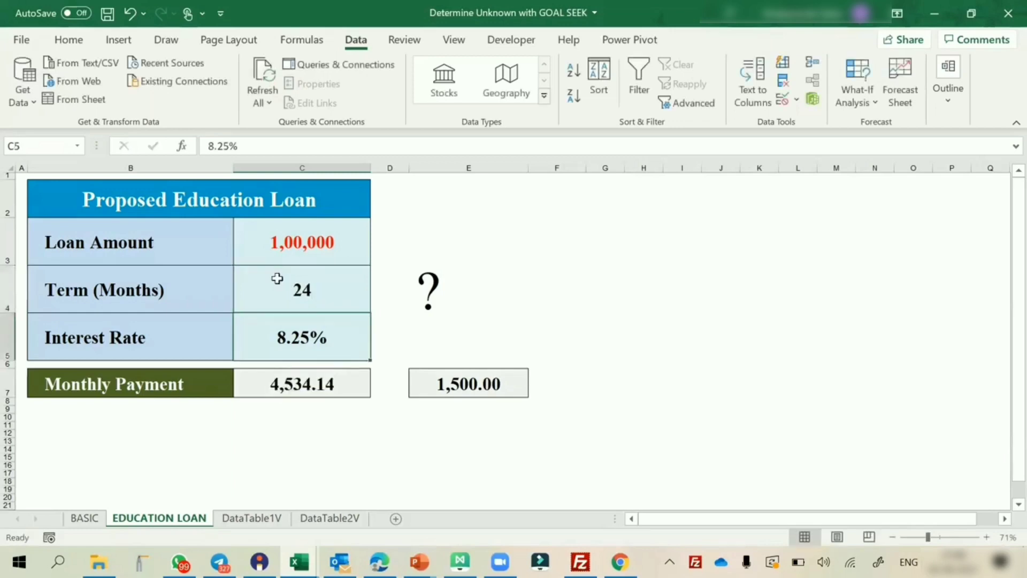
type("7.72")
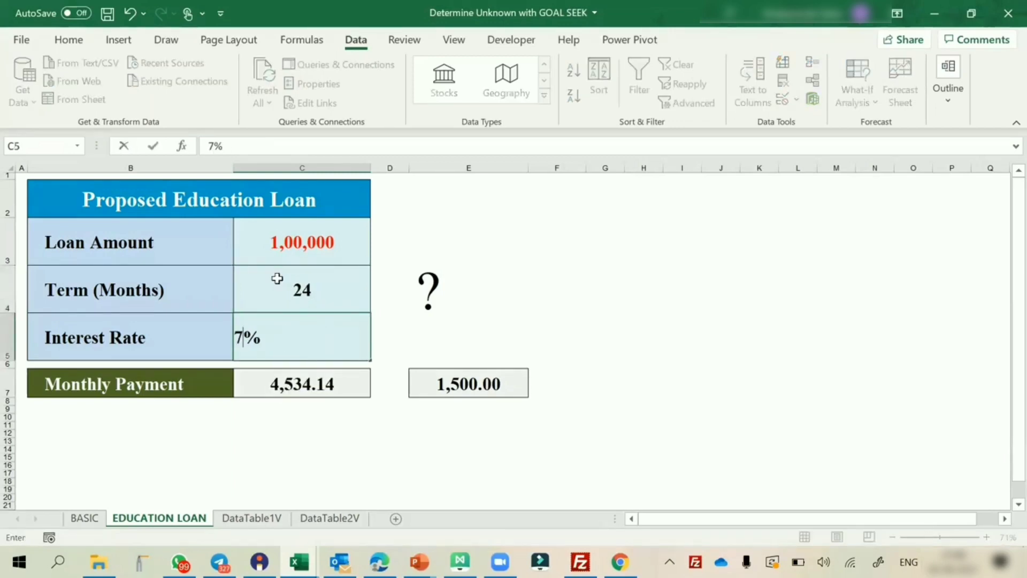
key("Return")
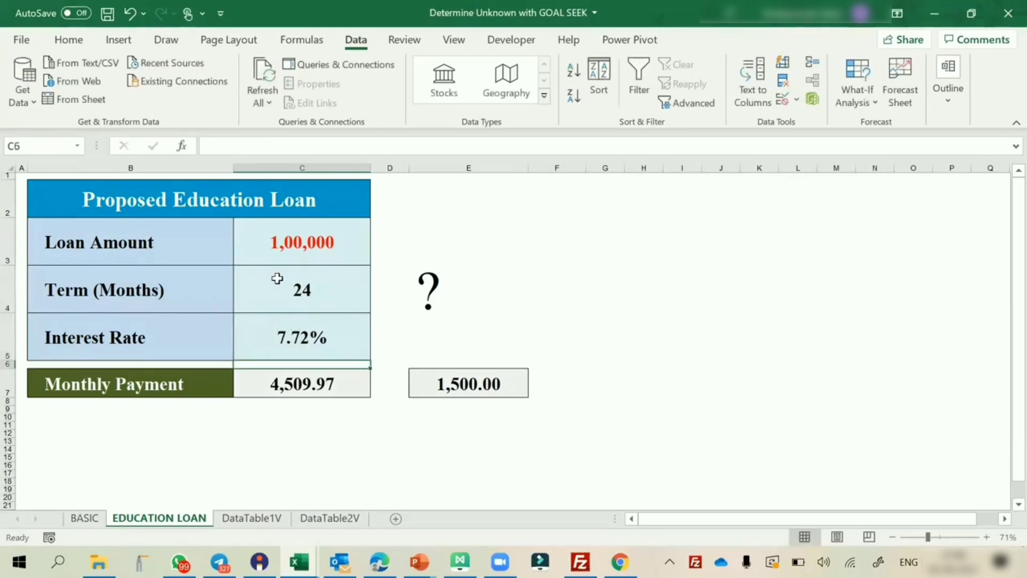
Step: Add a scenario named SBI in Scenario Manager for C3:C5, with an empty comment and the values -100000, 24 and 0.0772
left_click_drag(320, 241, 303, 329)
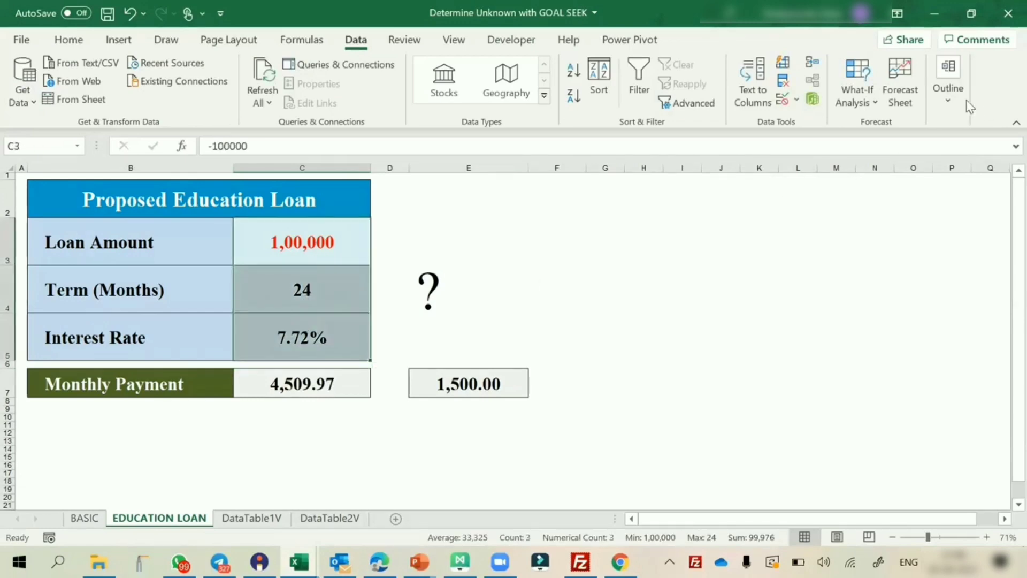
left_click(857, 99)
left_click(868, 127)
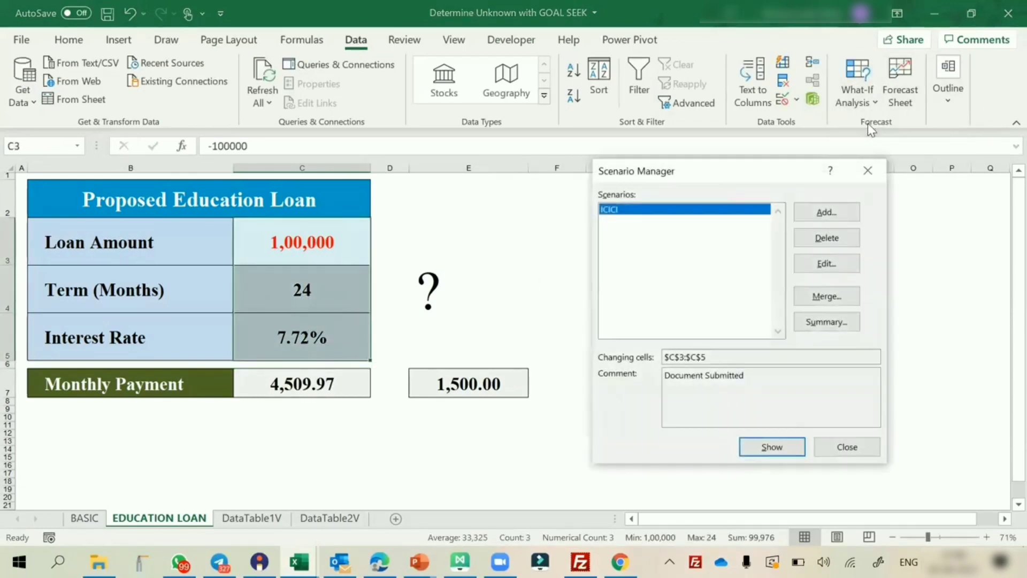
left_click(814, 214)
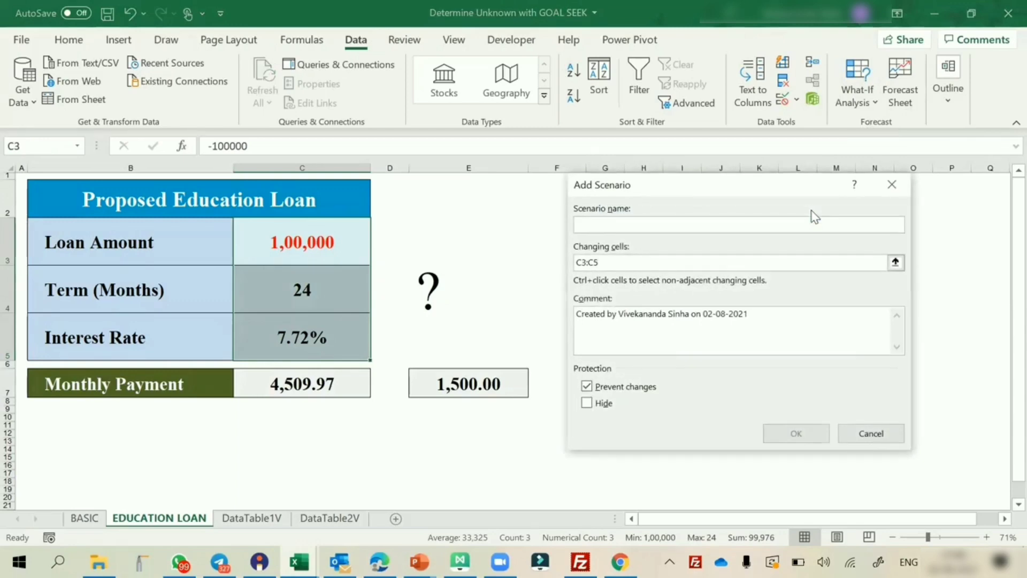
type("SBI")
left_click(672, 263)
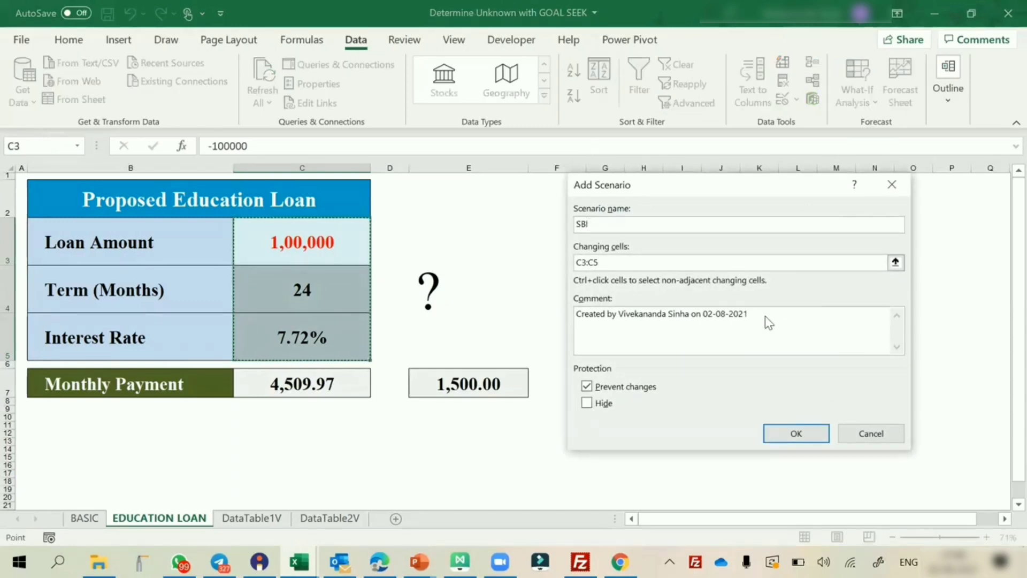
key("Tab")
key("Delete")
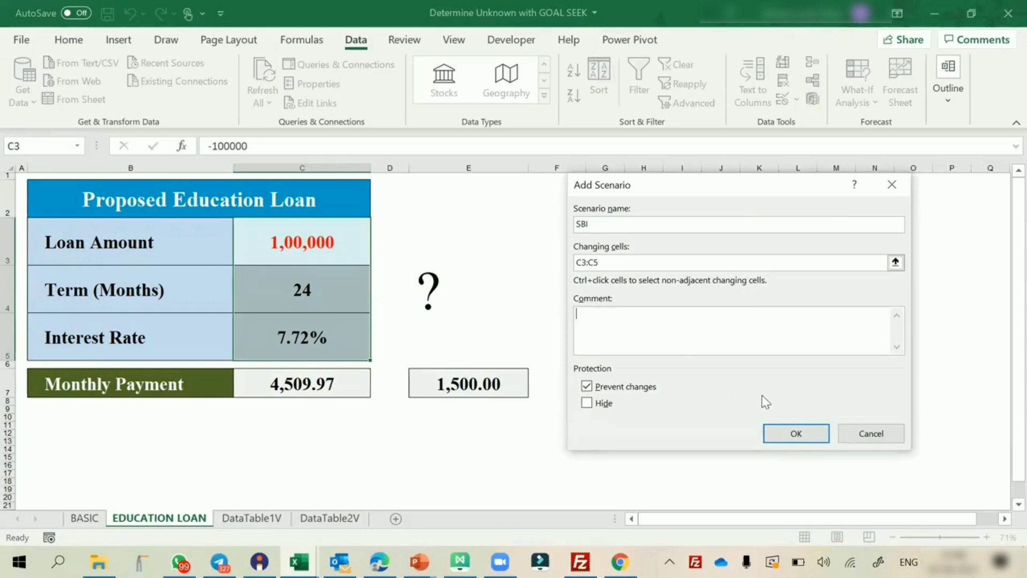
left_click(774, 432)
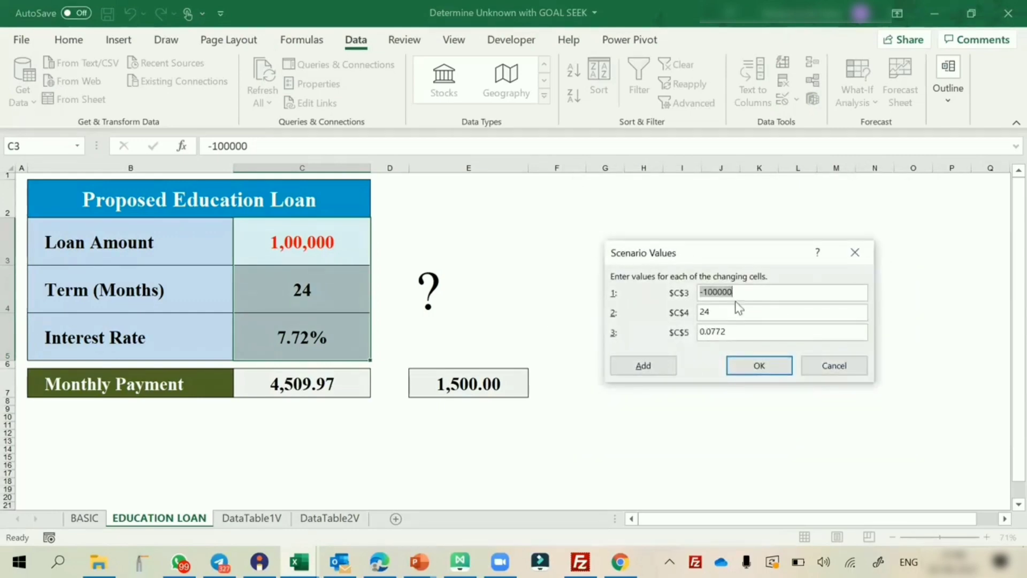
left_click(748, 366)
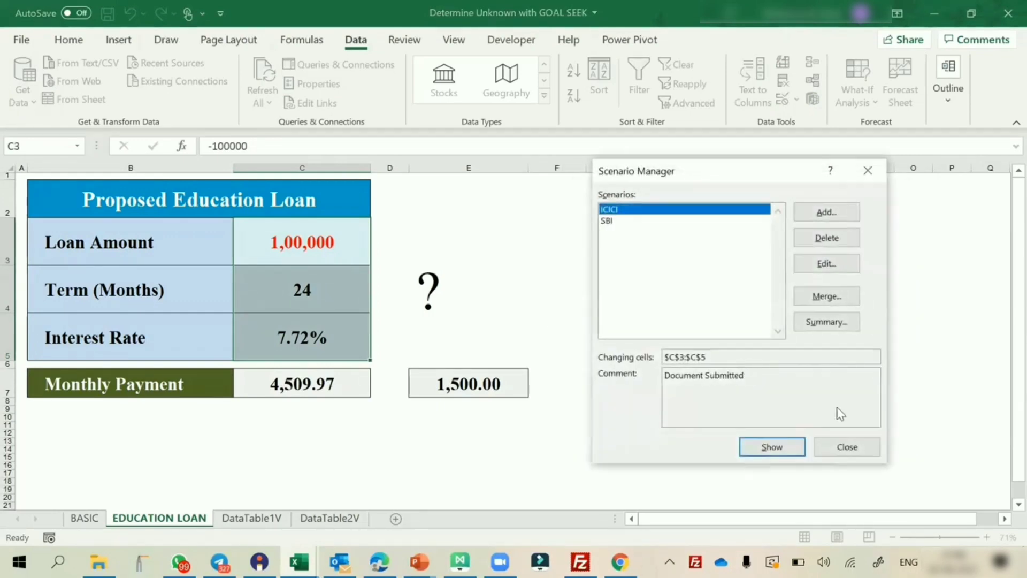
left_click(845, 445)
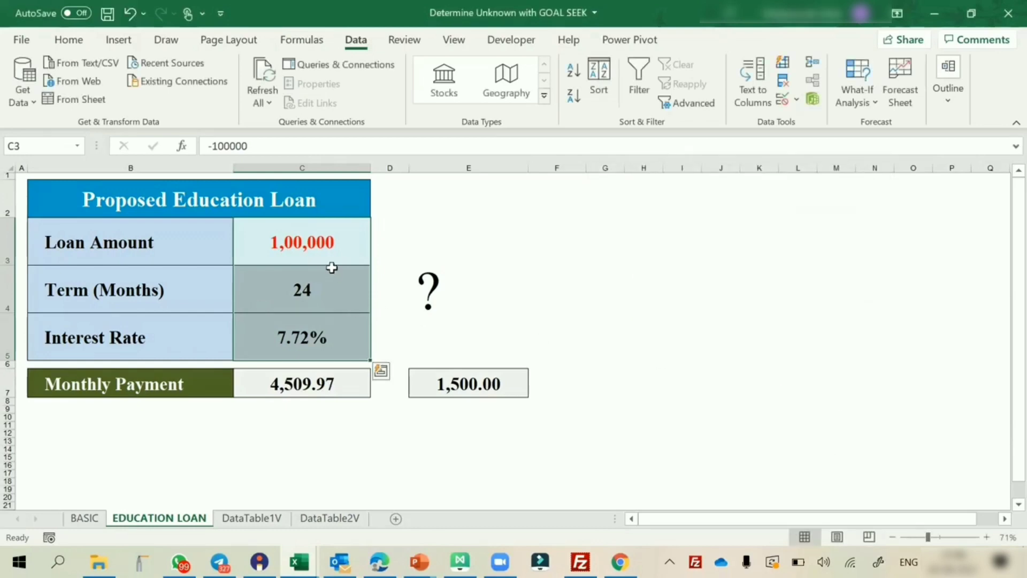
Step: Set the loan term in C4 to 60 months and the interest rate in C5 to 9%
left_click(331, 248)
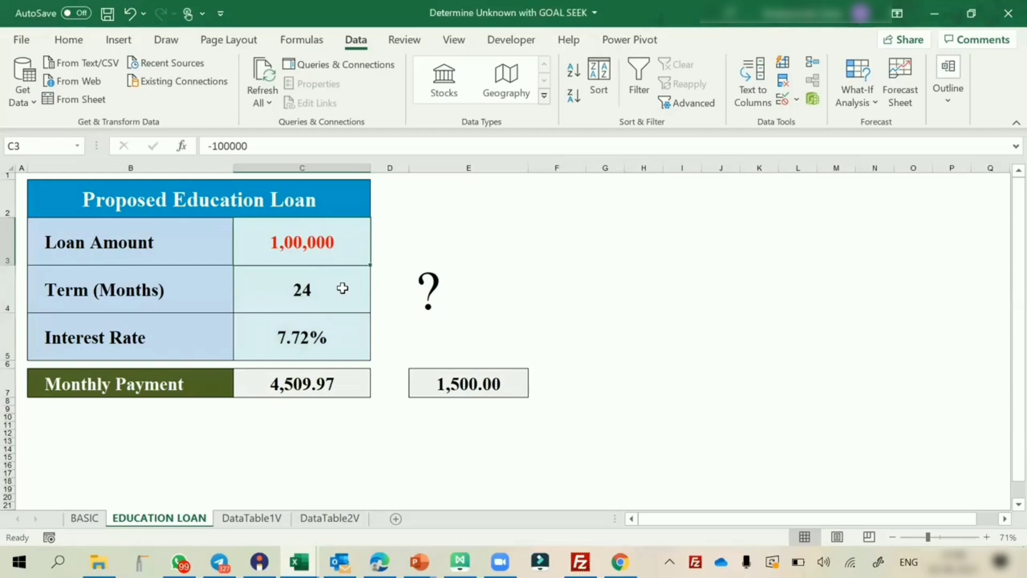
left_click(314, 296)
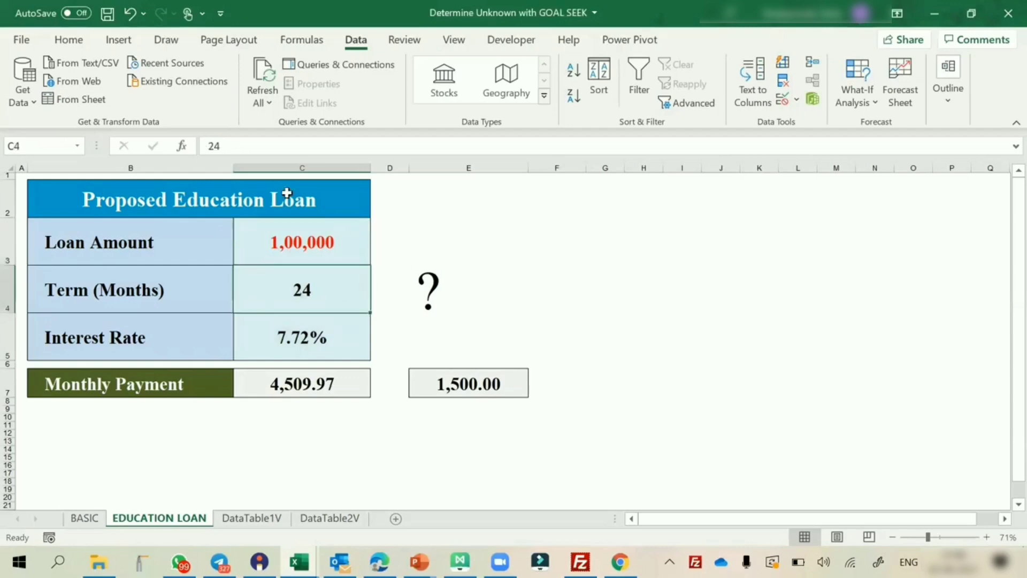
left_click_drag(227, 146, 181, 140)
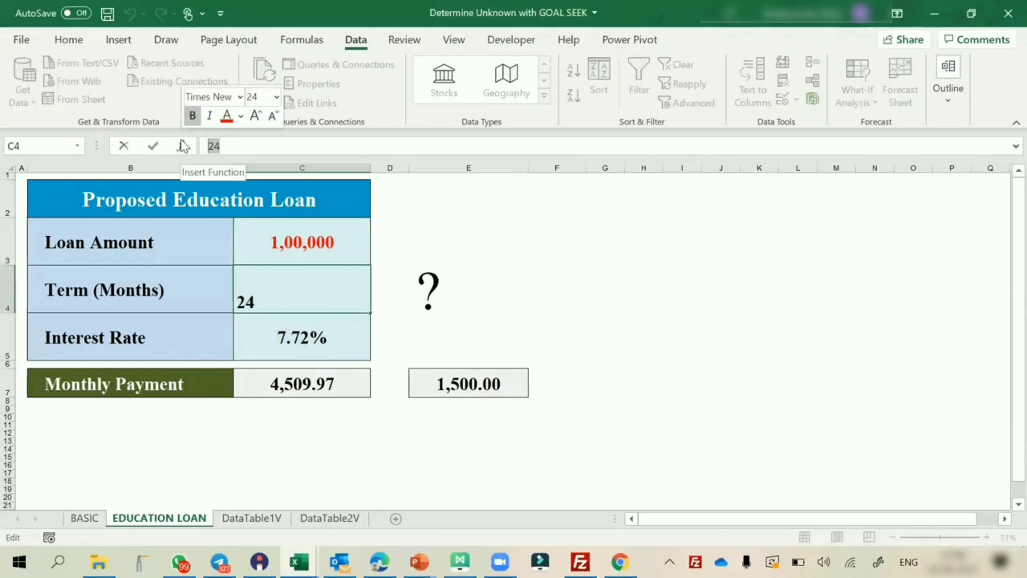
type("60")
key("Return")
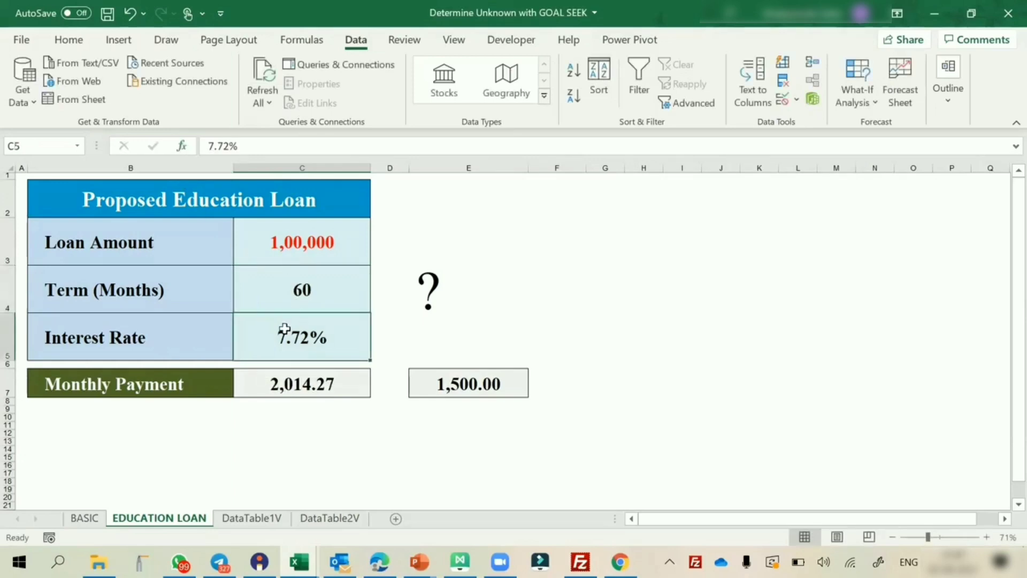
left_click_drag(212, 148, 229, 148)
type("9")
key("Return")
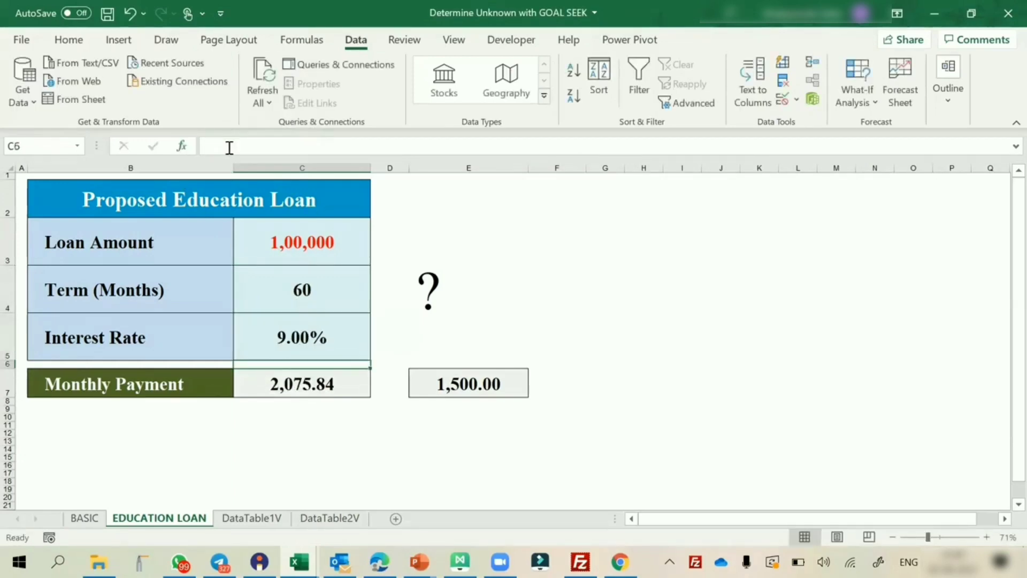
Step: Add a scenario named HDFC for C3:C5, with the comment "Mail sent..." and the values -100000, 60 and 0.09
left_click_drag(292, 243, 287, 335)
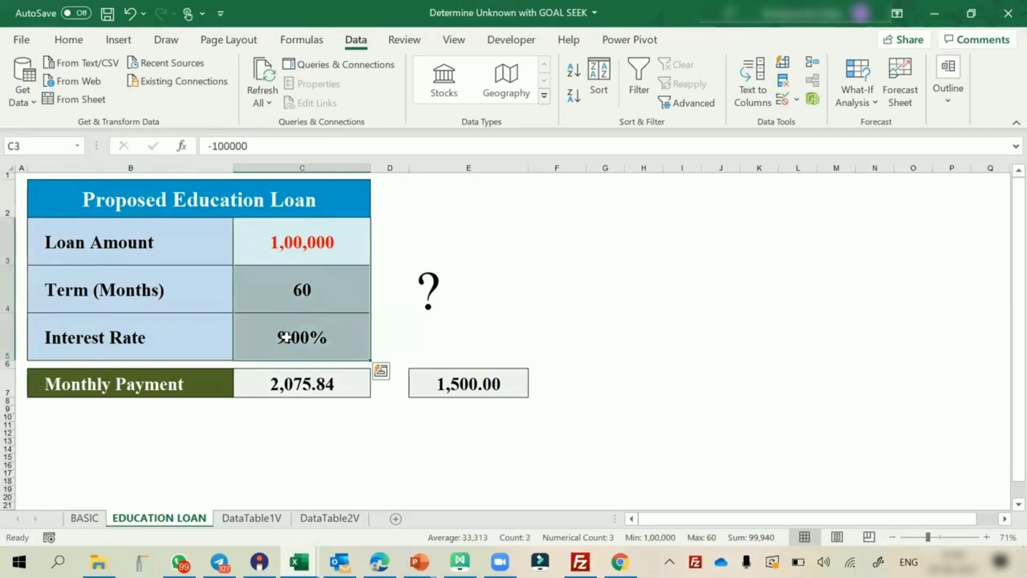
left_click(876, 102)
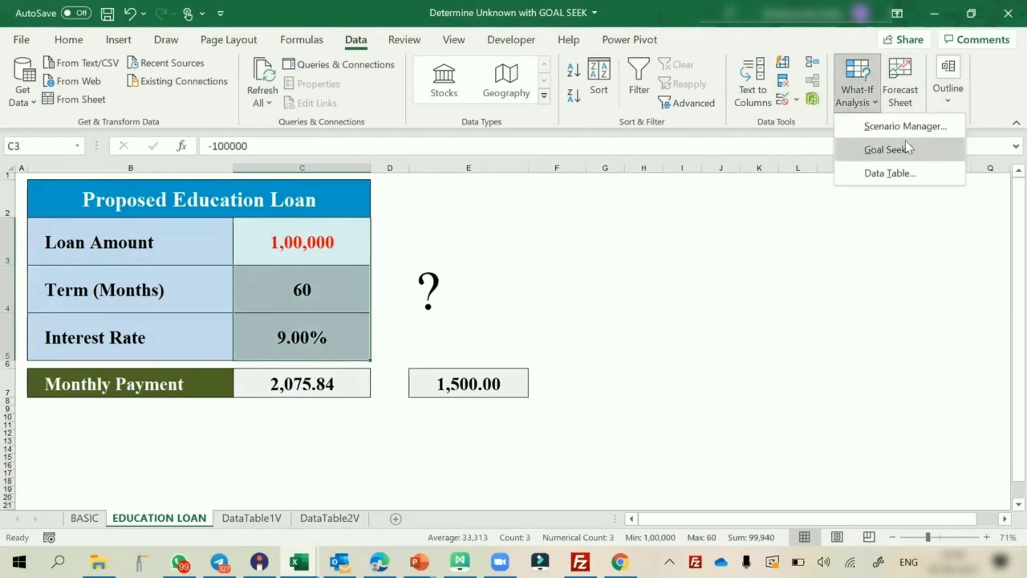
left_click(910, 126)
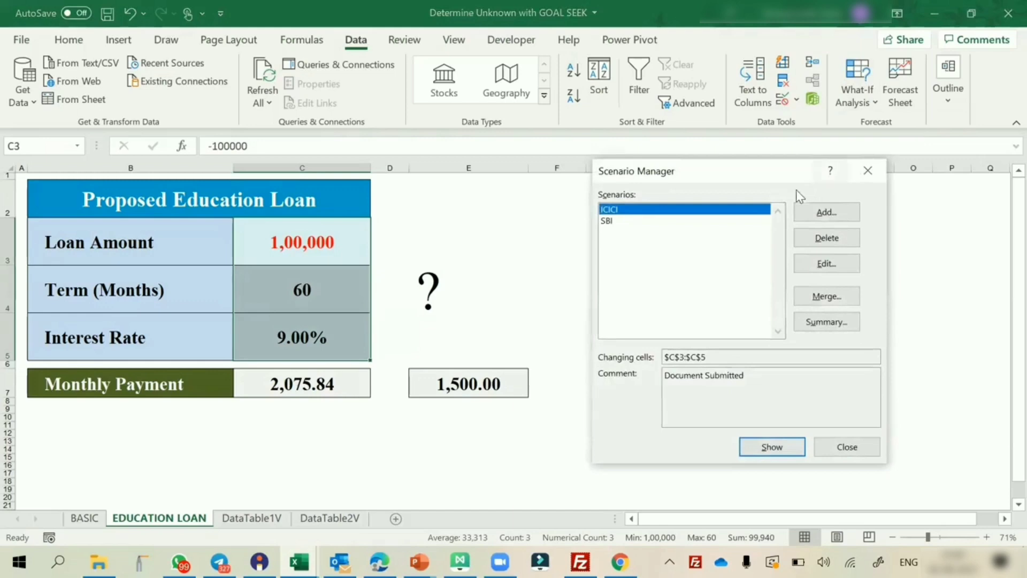
left_click(813, 216)
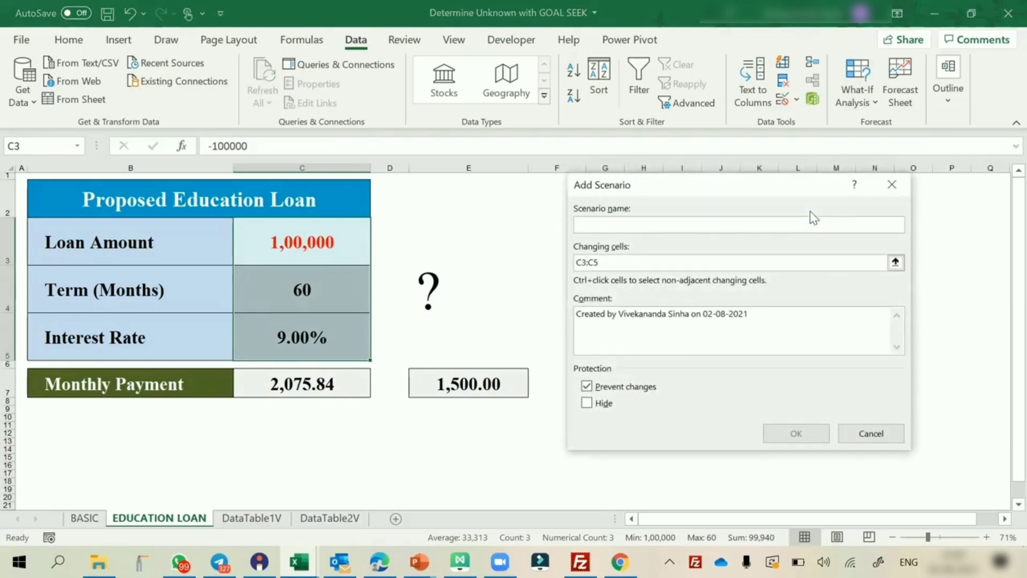
type("HDFC")
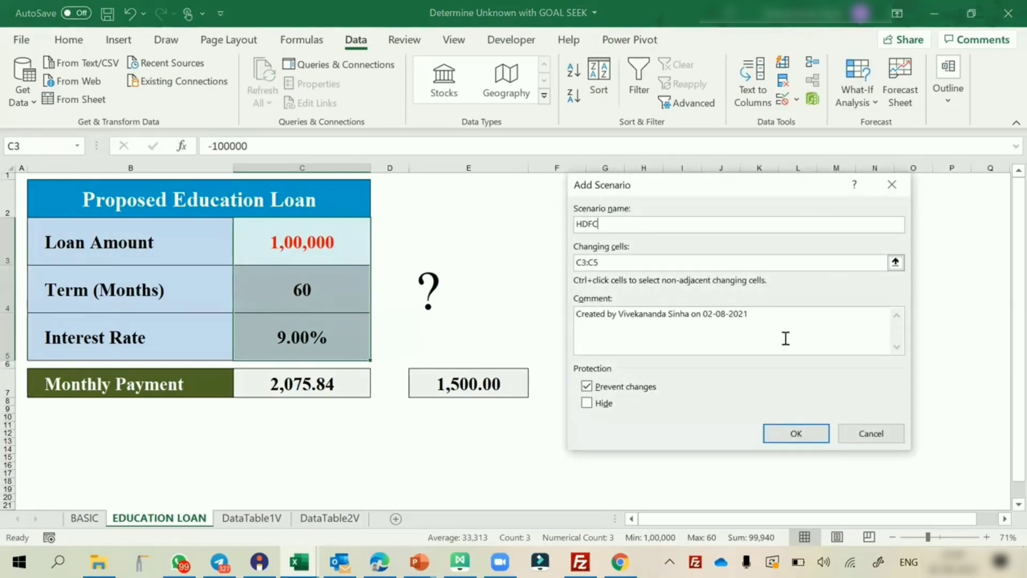
left_click_drag(765, 318, 576, 313)
key("Delete")
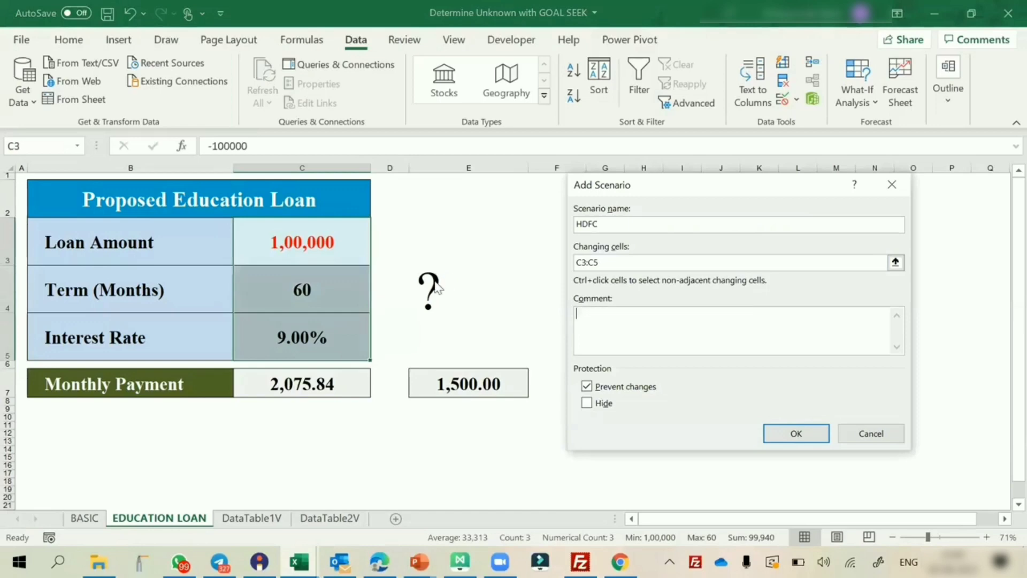
type("Mail sent...")
left_click(784, 434)
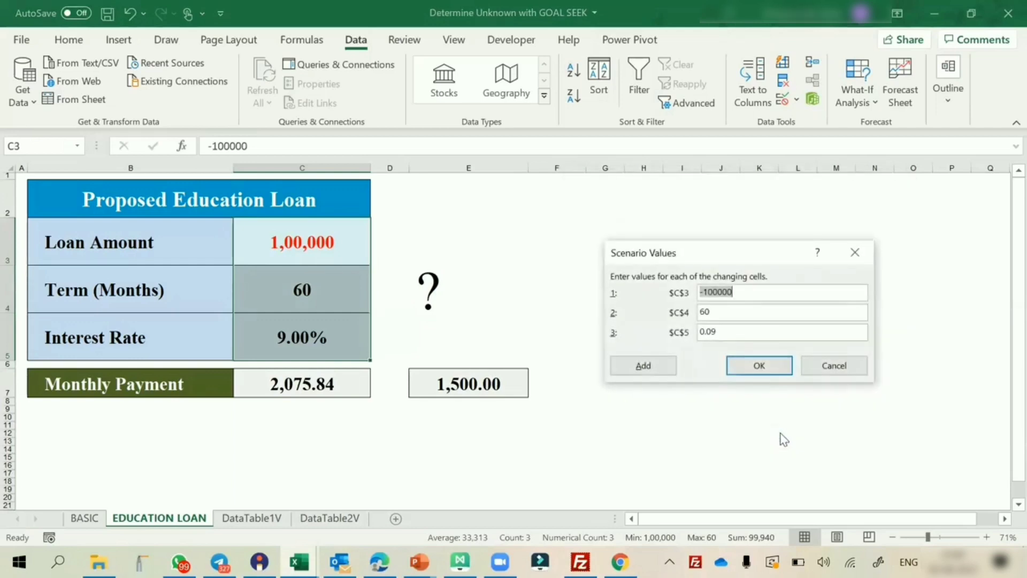
left_click(765, 366)
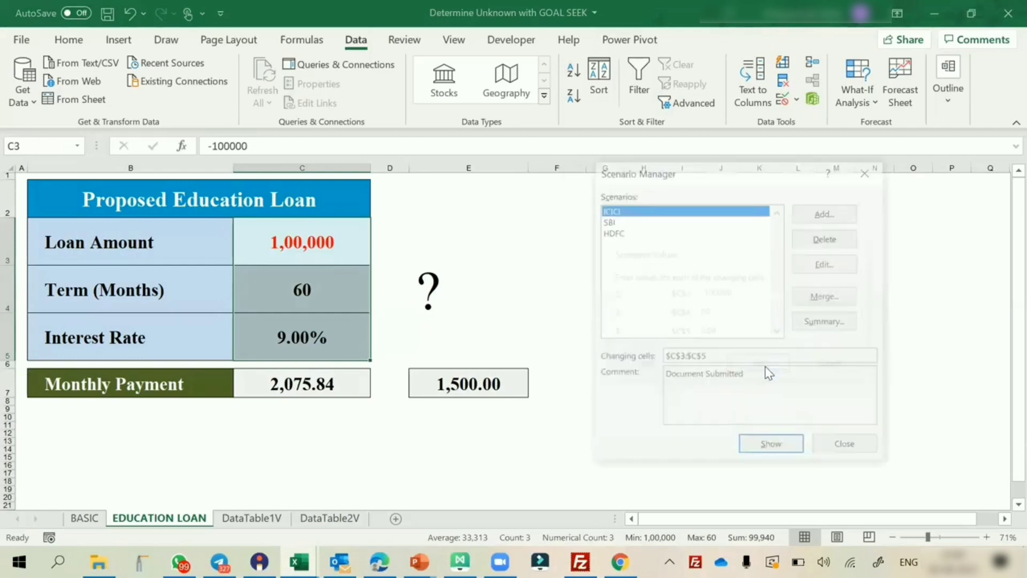
left_click(846, 448)
Step: Show the stored ICICI, SBI and HDFC scenarios in the loan table in turn, finishing with SBI applied and ICICI selected in Scenario Manager
left_click(857, 85)
left_click(886, 131)
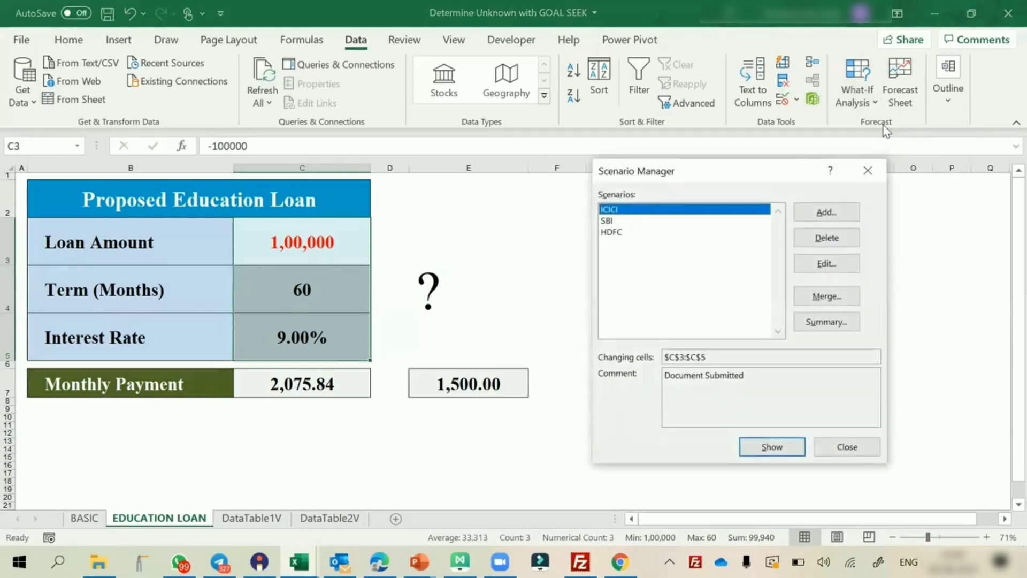
double_click(636, 212)
double_click(609, 221)
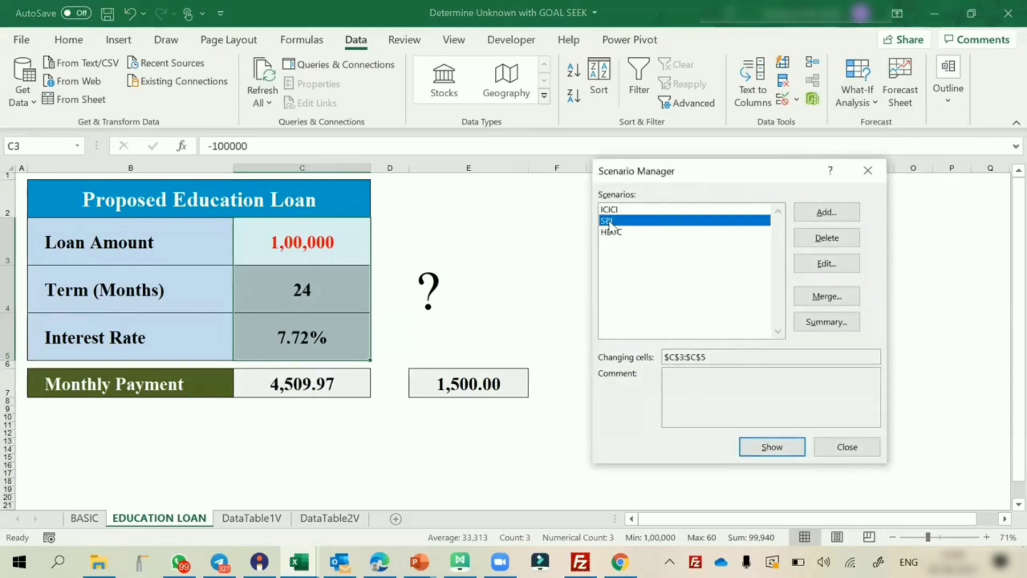
double_click(610, 231)
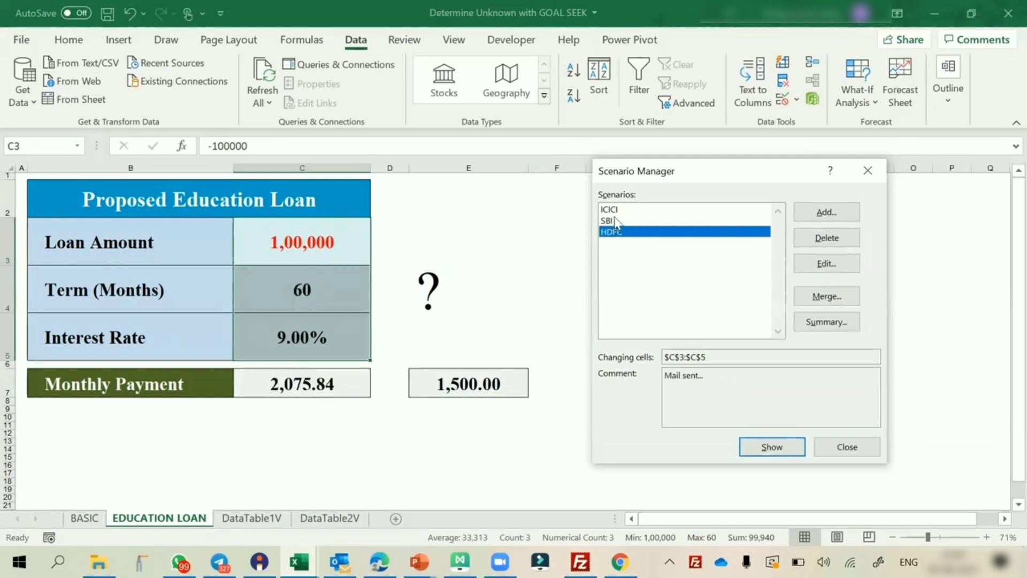
double_click(610, 210)
double_click(609, 220)
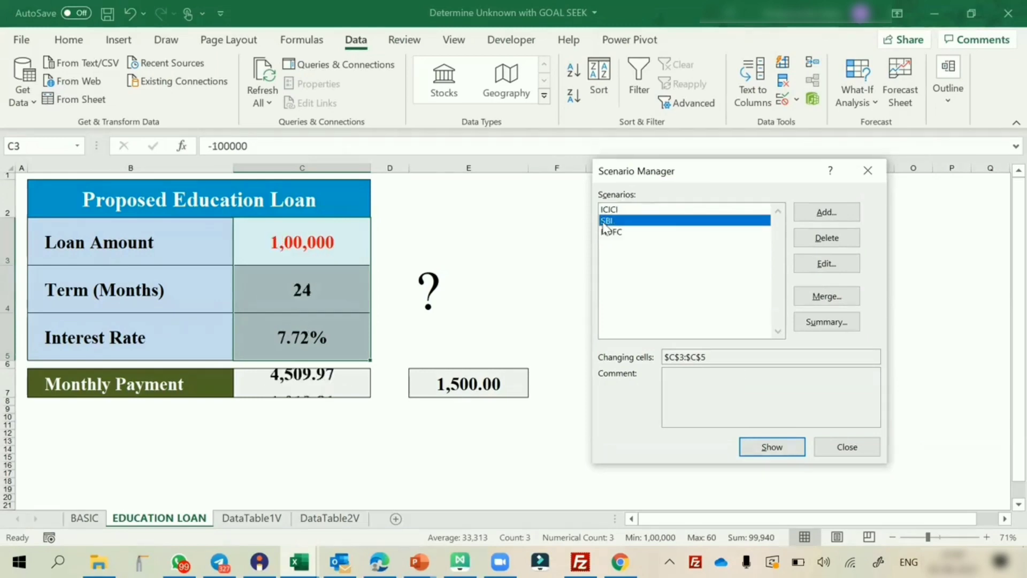
left_click(614, 233)
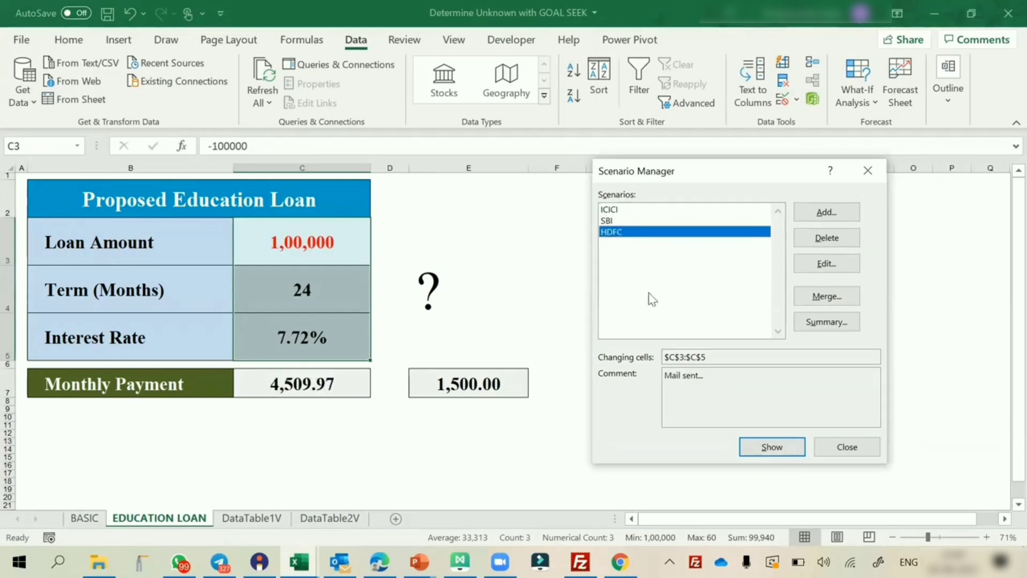
left_click(617, 210)
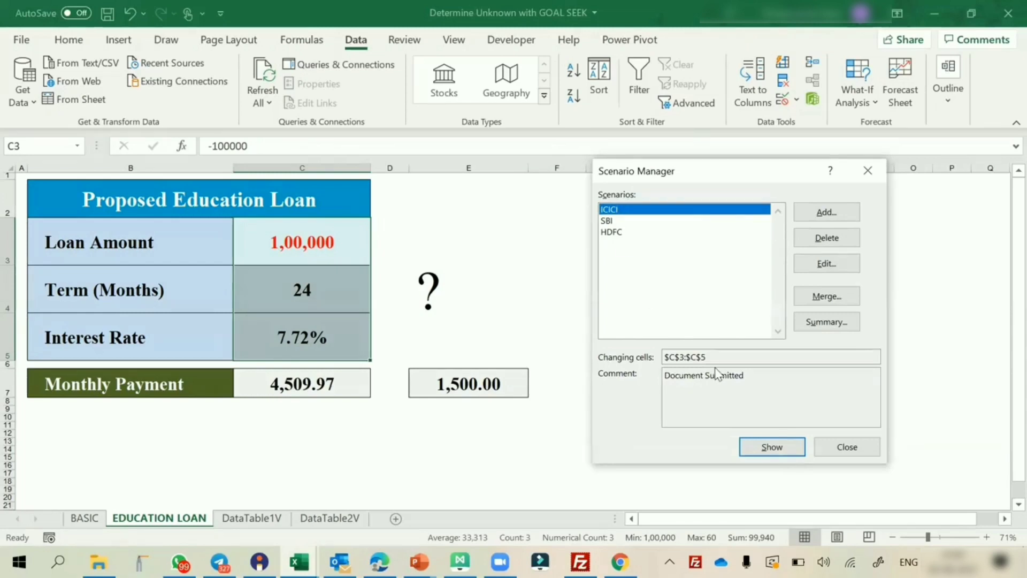
Step: Create a Scenario summary report with C7 as the result cell, and select the ICICI heading in the report
left_click(814, 324)
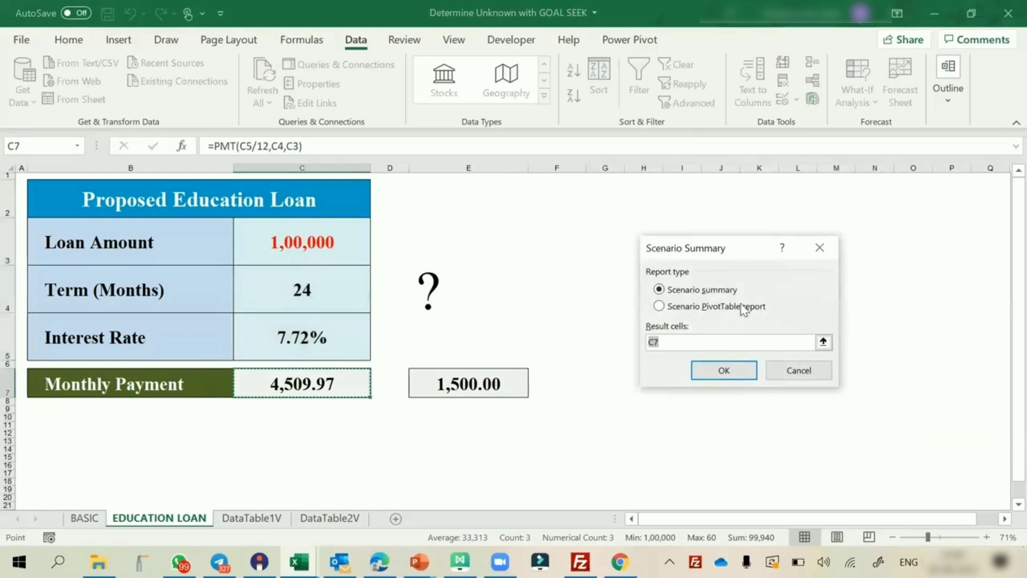
left_click(291, 384)
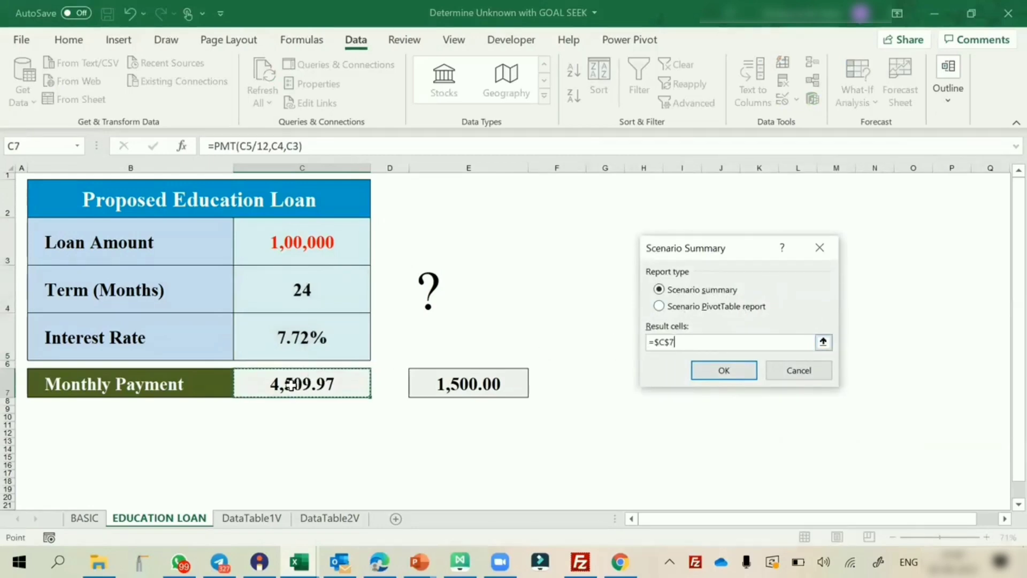
left_click(726, 369)
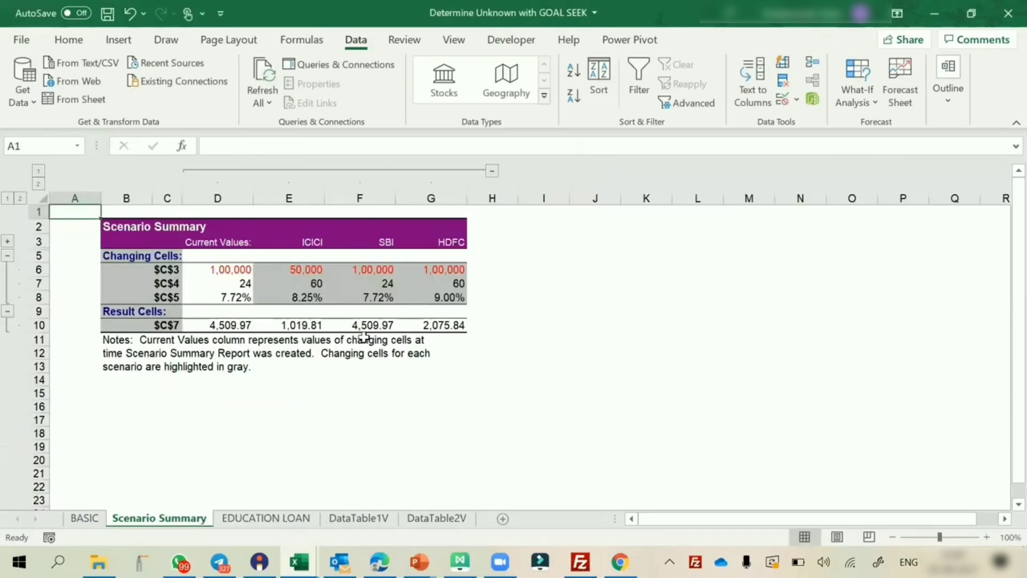
scroll(363, 337, "up", 3)
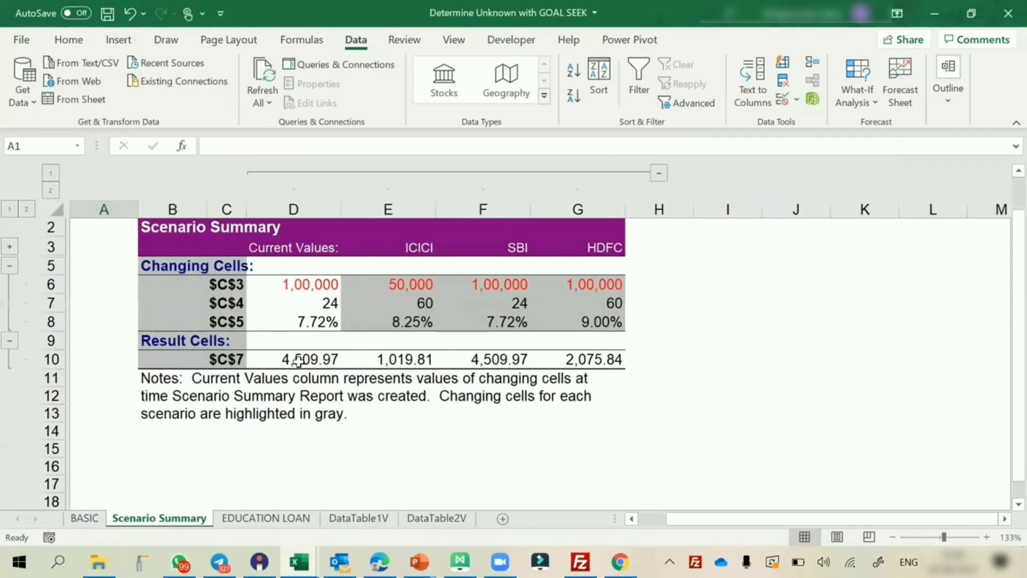
left_click(414, 270)
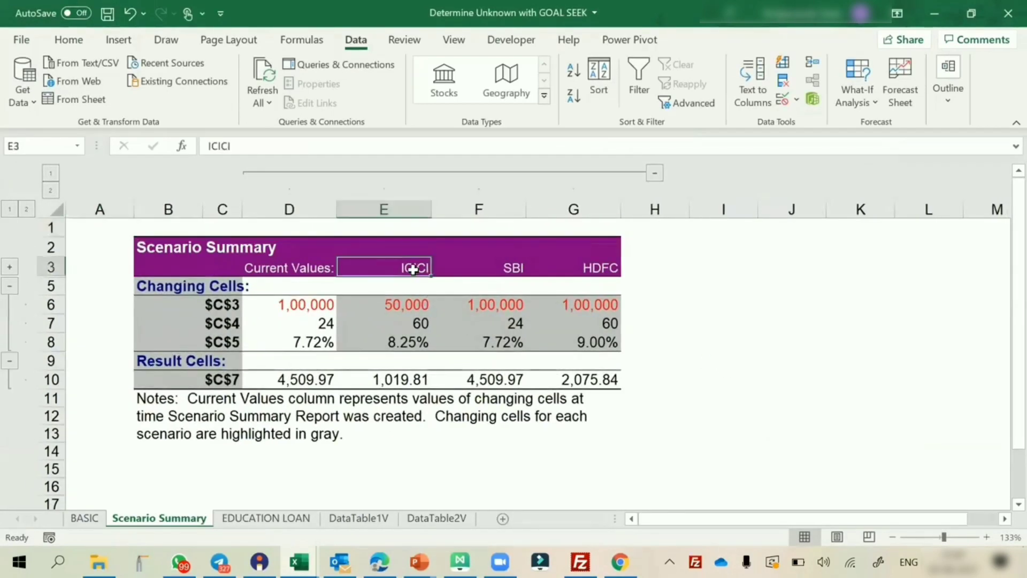
Step: Examine the SBI and HDFC headings, the three banks' changing-cell values in E6:G8 and their monthly payments in E10:G10
left_click(513, 268)
left_click(593, 268)
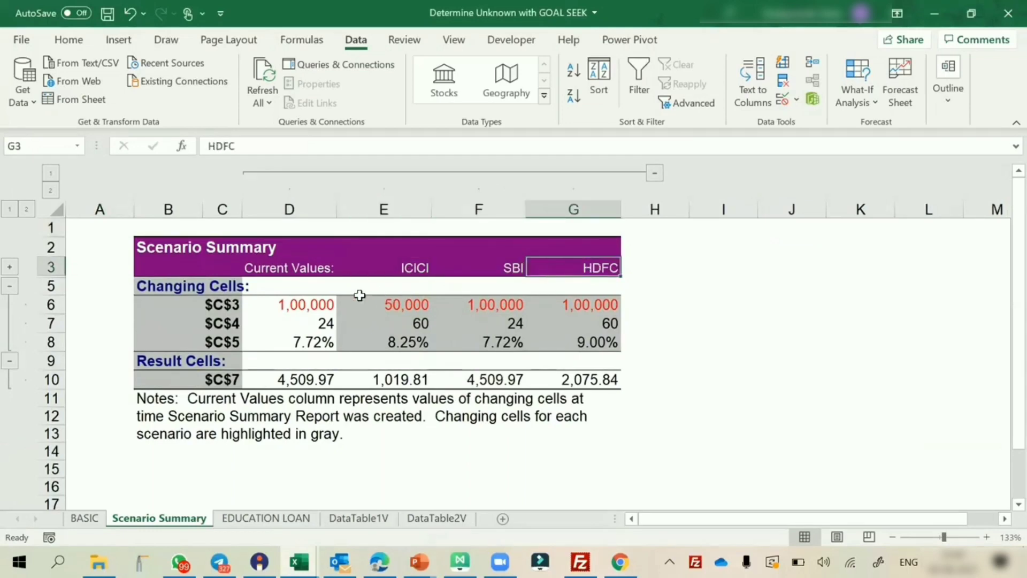
left_click_drag(363, 305, 598, 343)
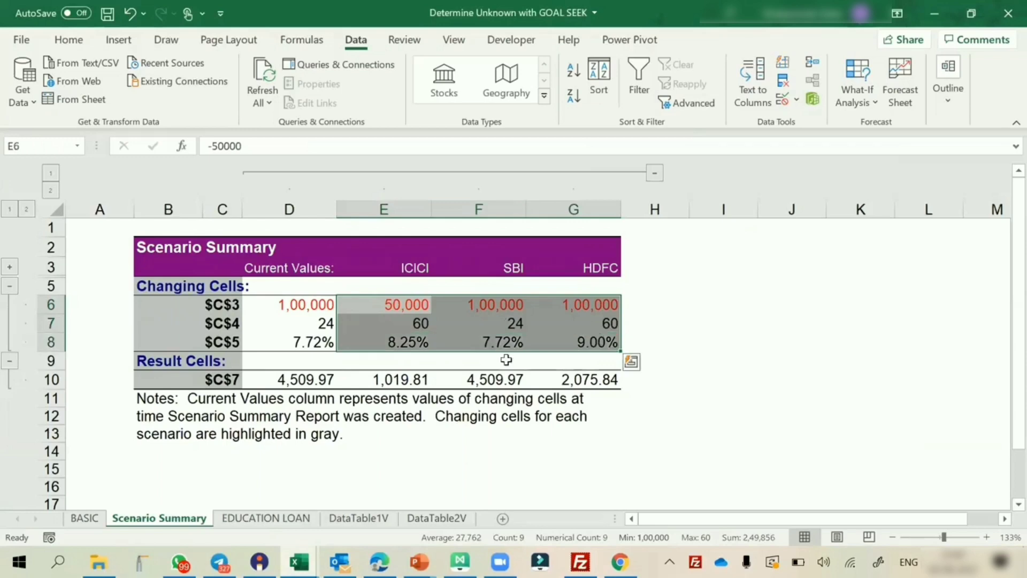
left_click_drag(393, 379, 573, 381)
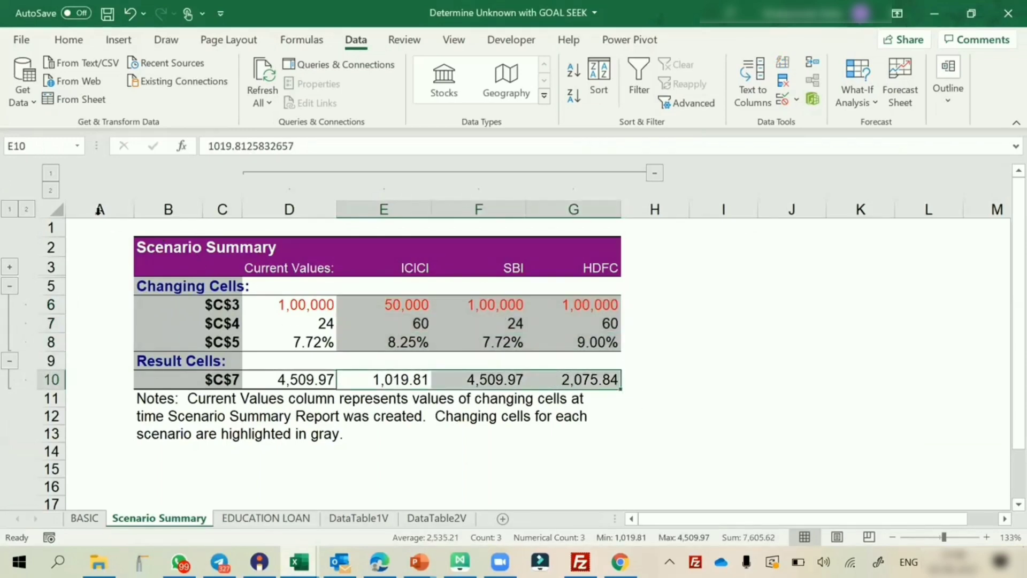
Step: Expand the summary's row outline to level 2 and inspect the ICICI and HDFC comments in row 4
left_click(26, 209)
left_click(382, 289)
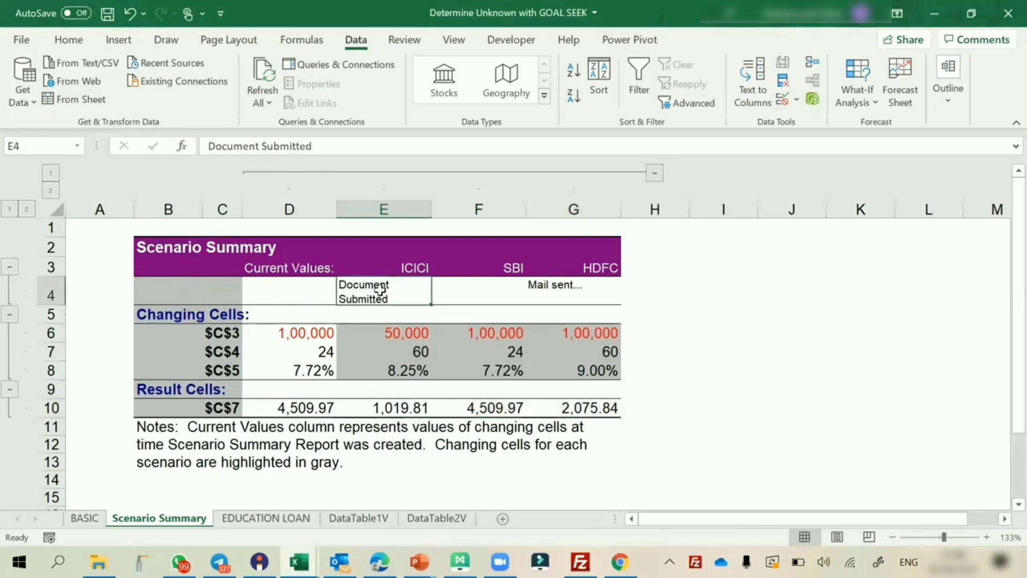
left_click(550, 297)
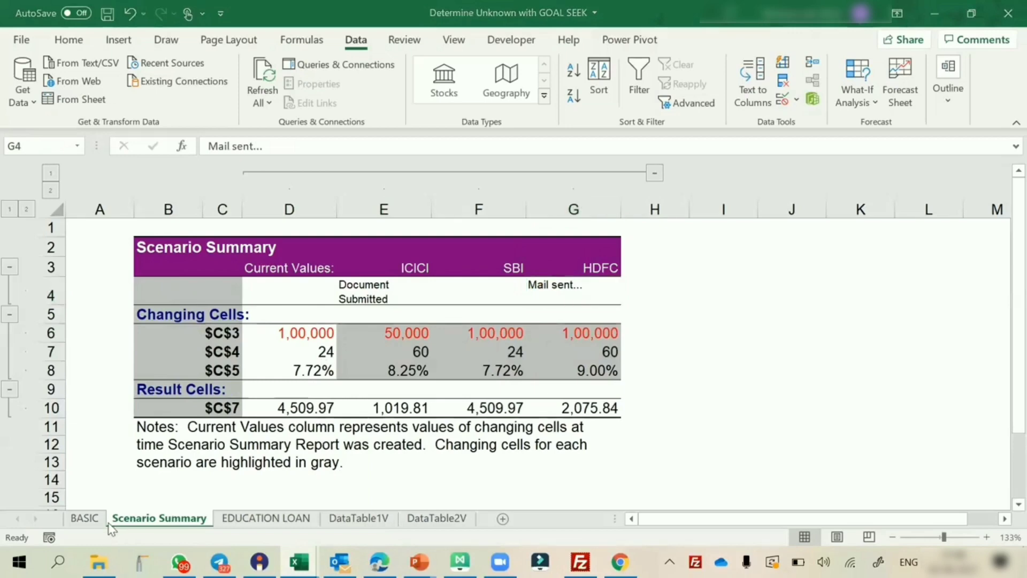
Step: On the EDUCATION LOAN sheet, review the ICICI scenario's edit settings in Scenario Manager and close it without changes
left_click(264, 517)
left_click(254, 341)
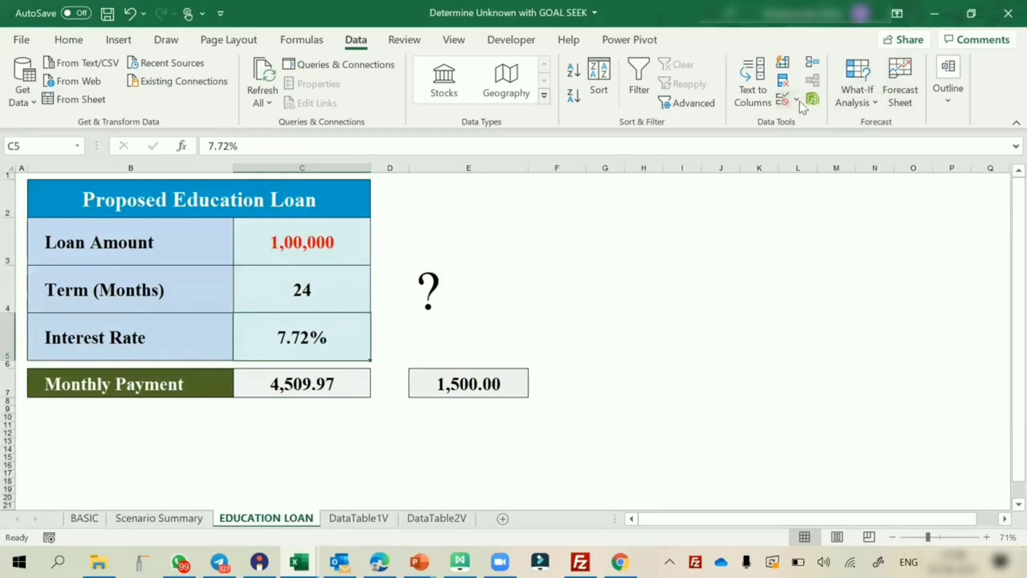
left_click(874, 102)
left_click(904, 127)
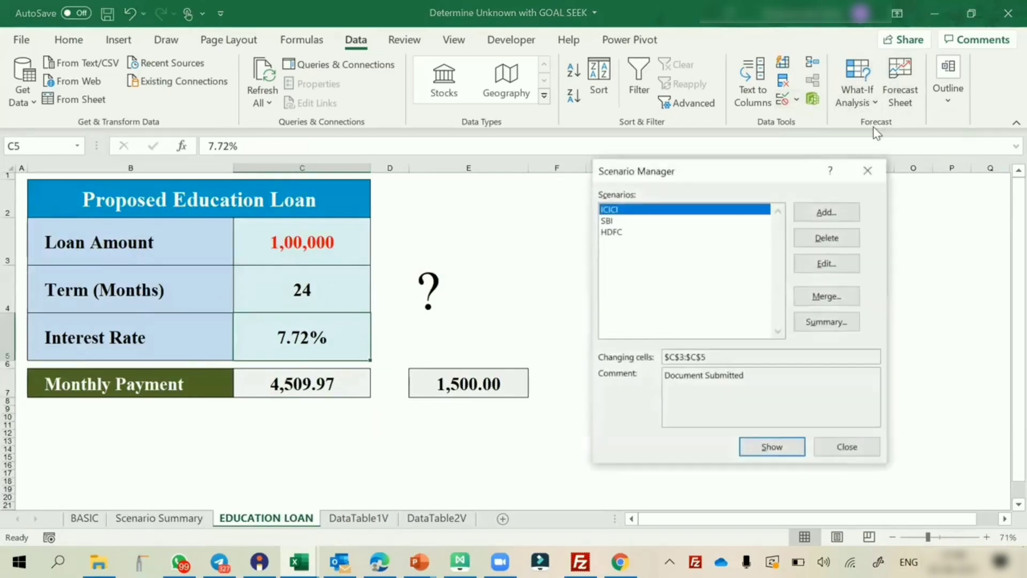
left_click(827, 263)
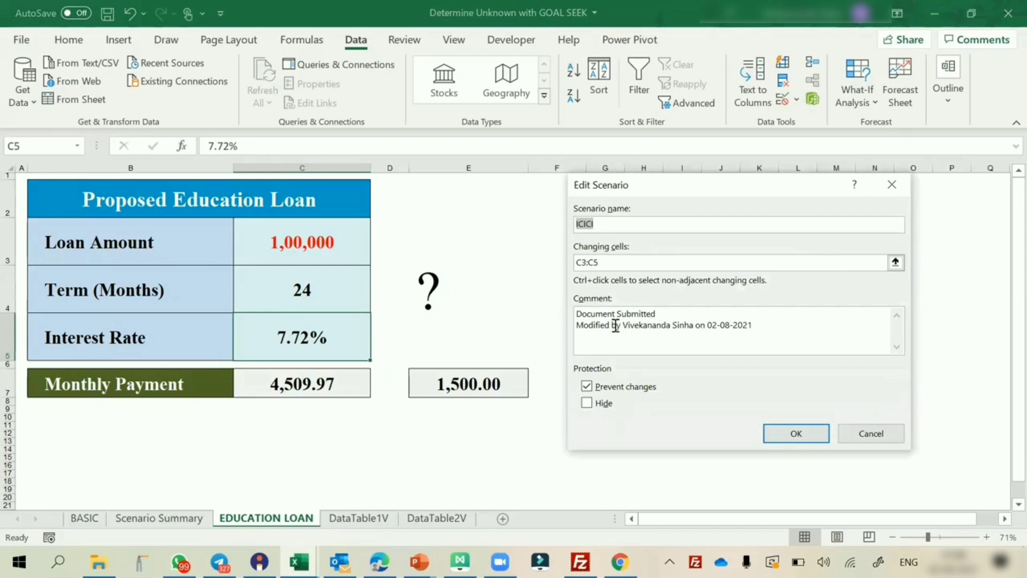
left_click(868, 435)
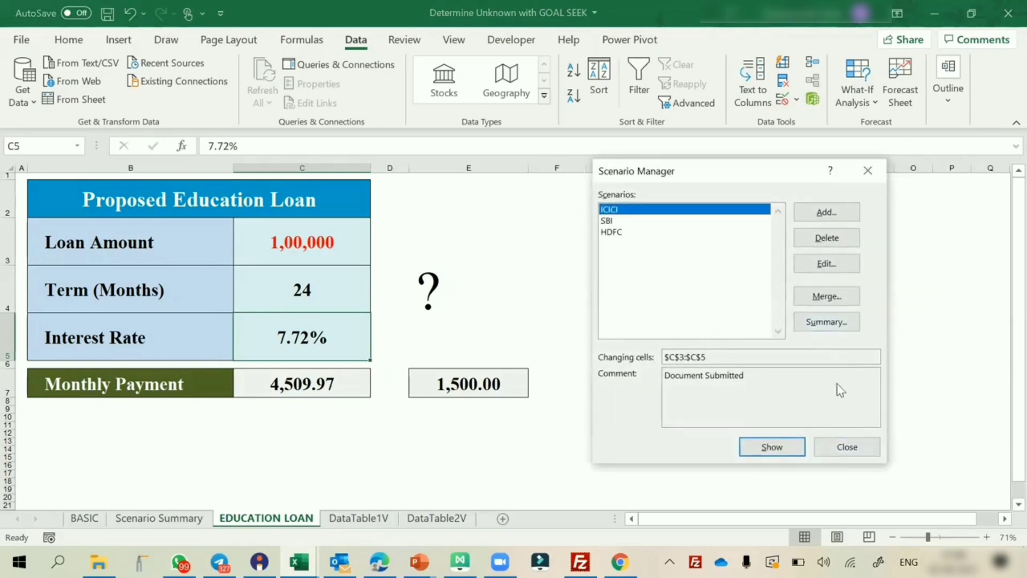
left_click(846, 449)
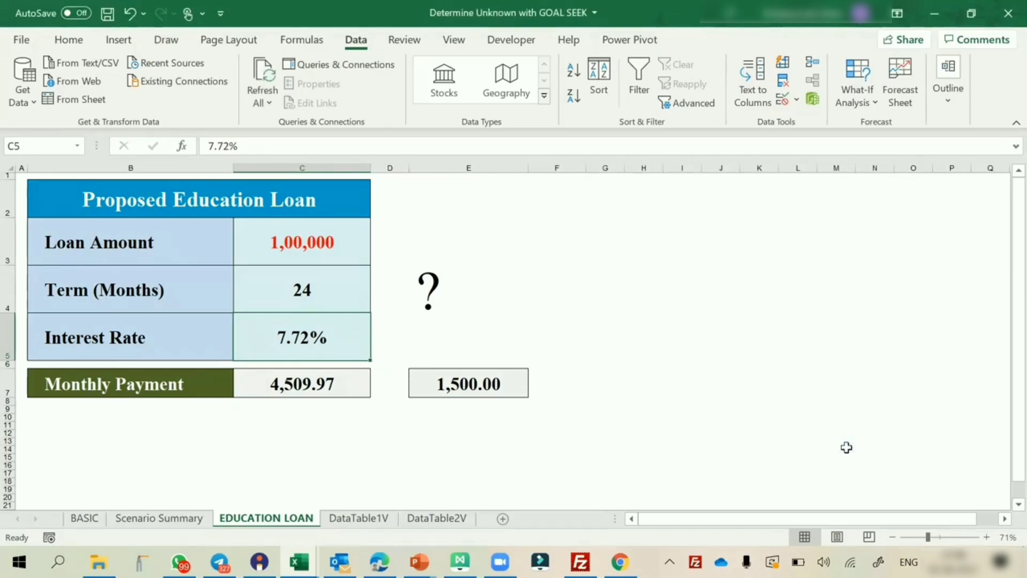